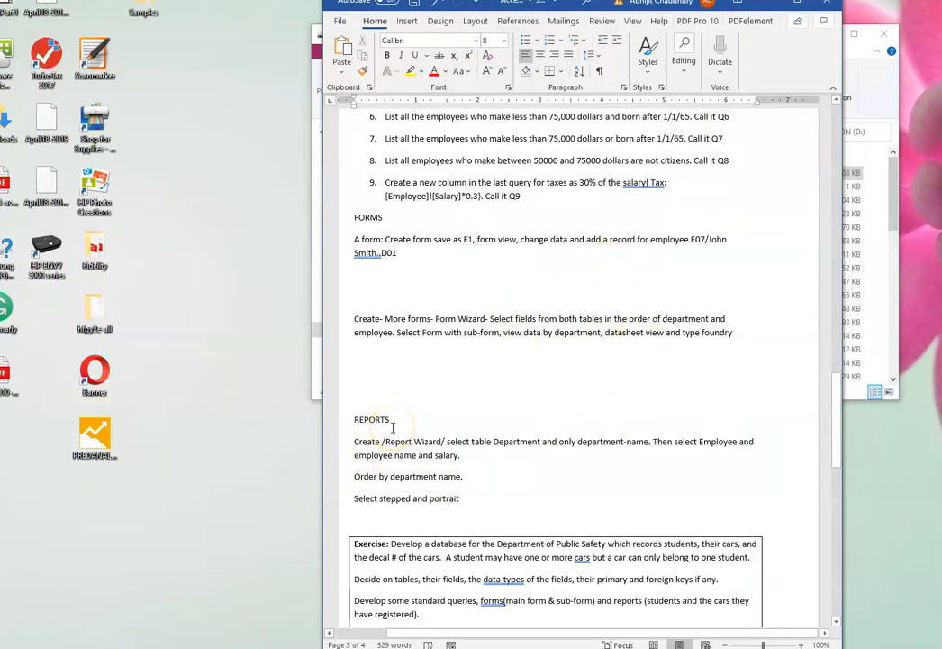
- Review the table and query exercises in the Word document, and move its window aside to uncover the file list
drag(835, 400, 835, 279)
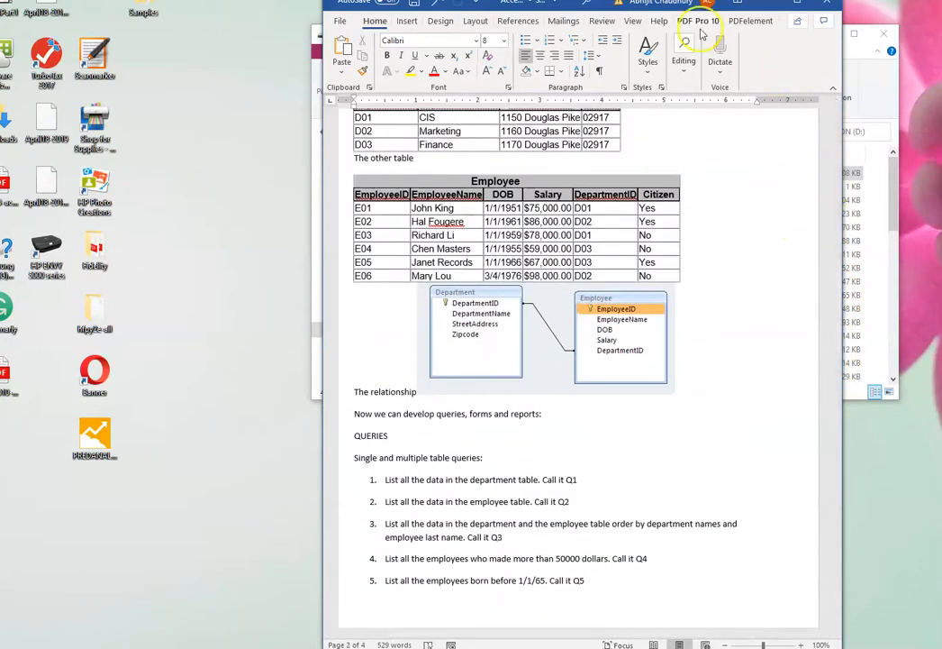
drag(564, 11, 941, 9)
drag(941, 49, 941, 5)
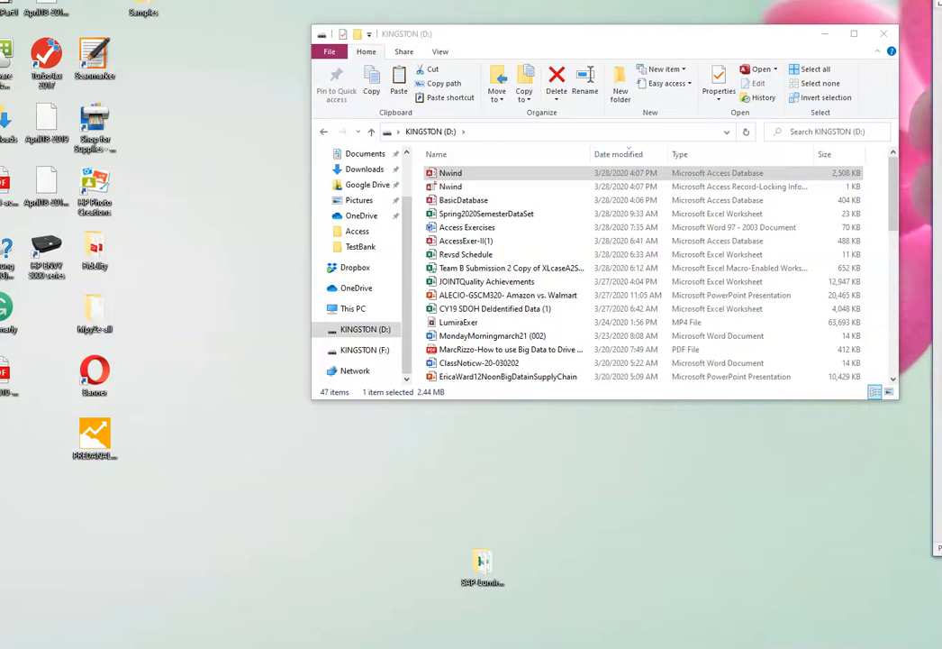
- Open the BasicDatabase file from the KINGSTON (D:) drive in Access and close the Nwind database
click(460, 200)
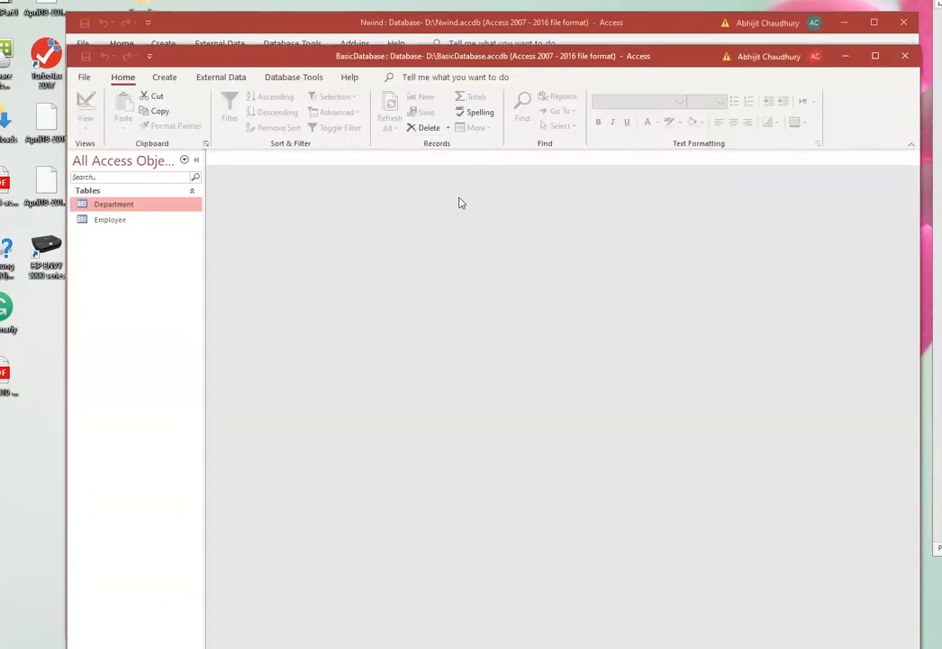
click(905, 22)
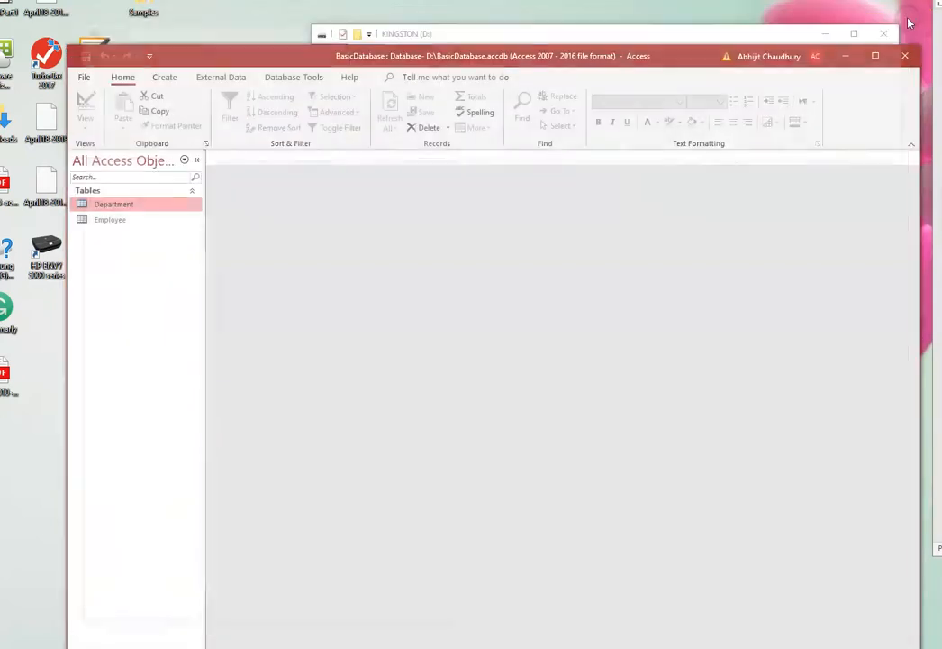
drag(457, 56, 442, 14)
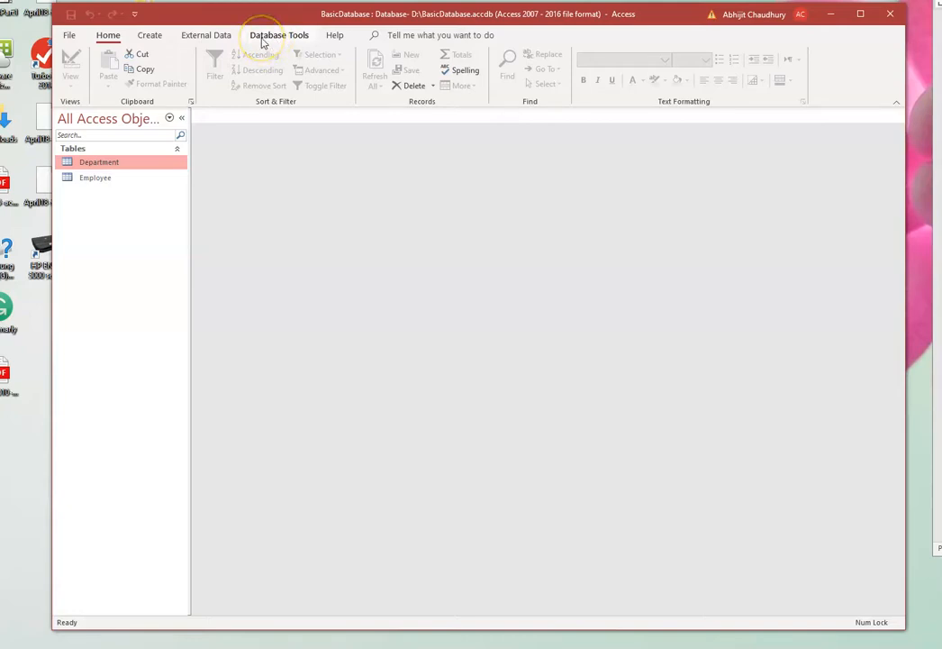
- Create a new query in Design View based on the Department table
click(151, 38)
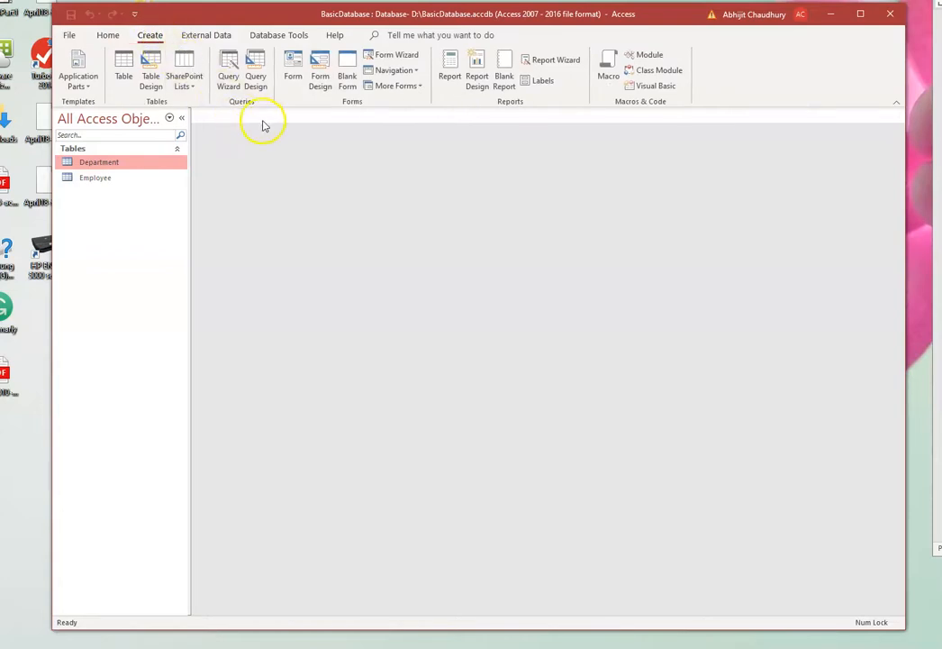
click(254, 61)
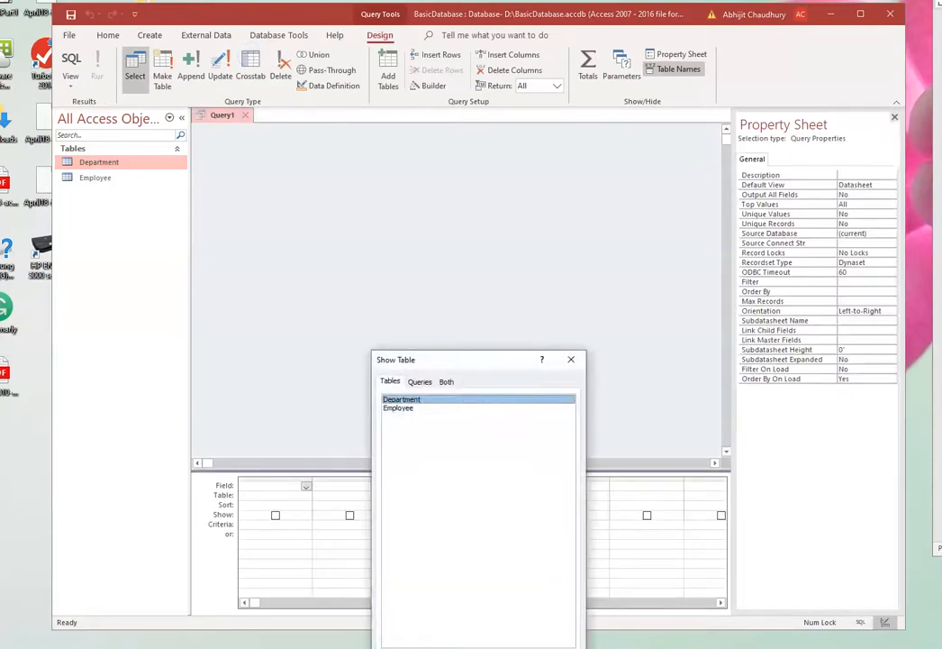
drag(507, 368, 496, 291)
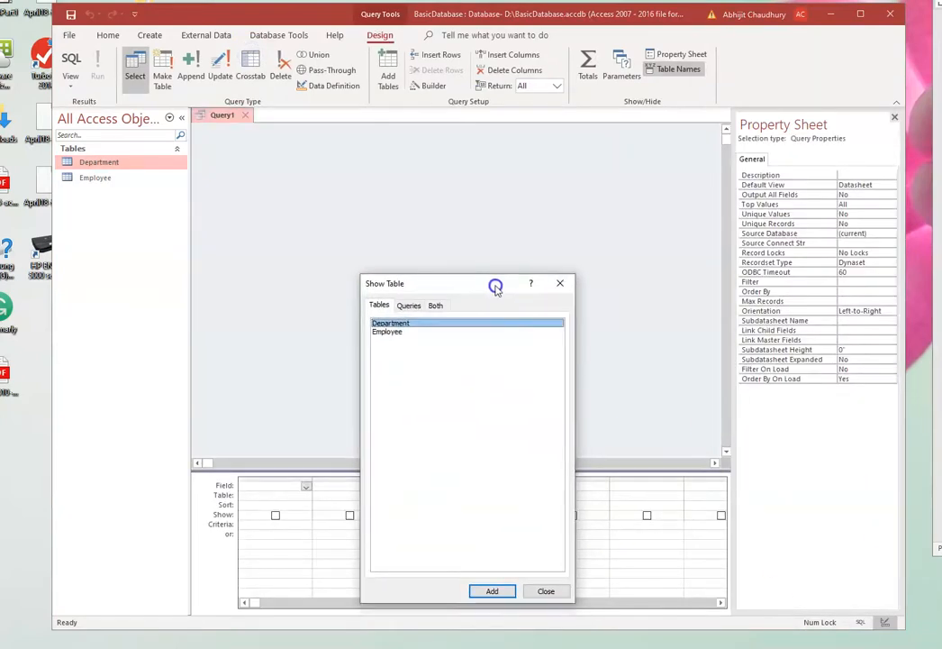
click(491, 592)
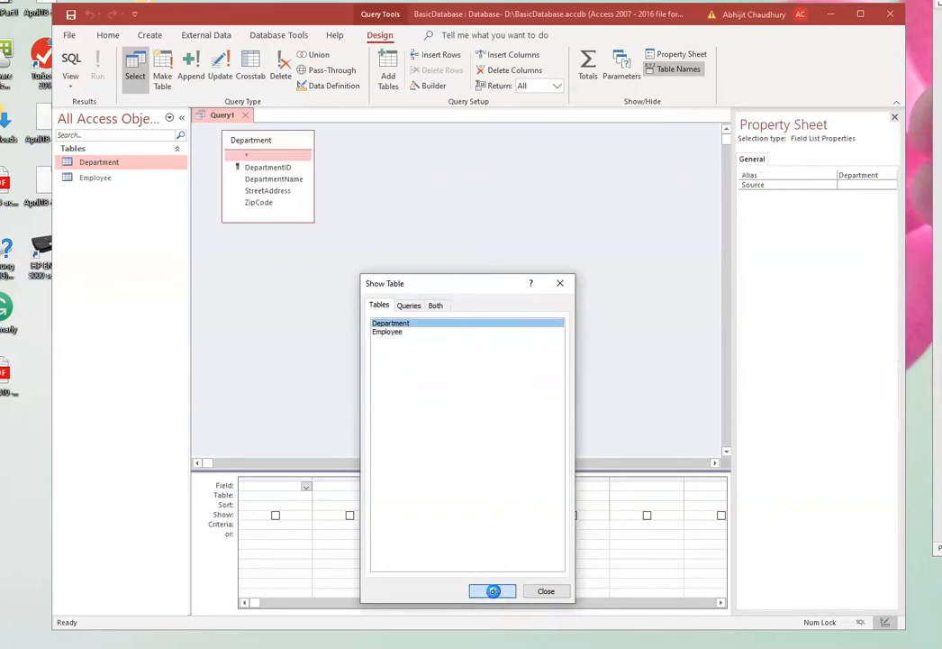
click(545, 591)
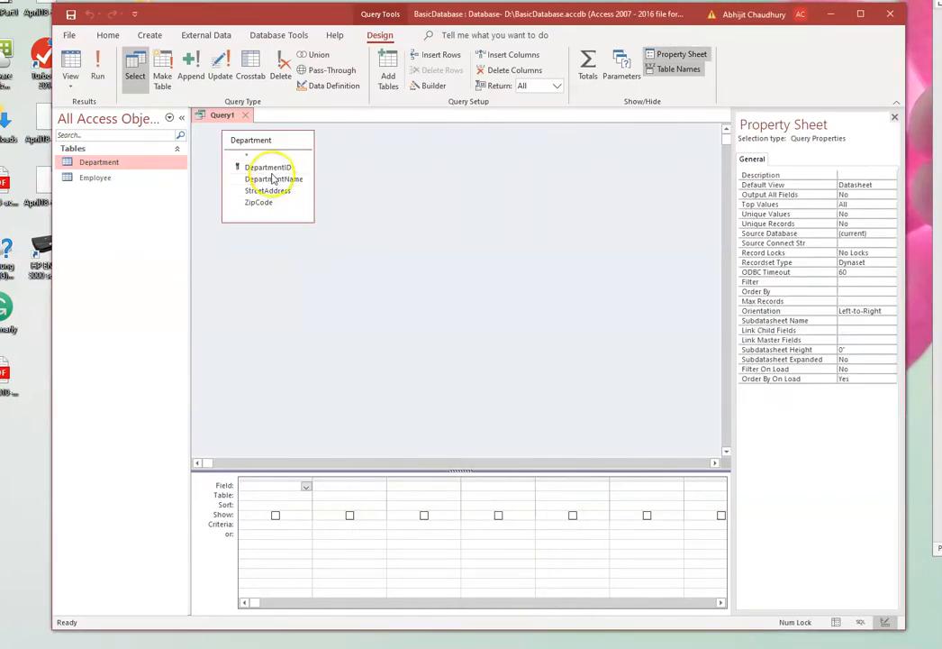
- Add DepartmentID, DepartmentName, StreetAddress and ZipCode from Department to the query grid and run the query
drag(269, 169, 276, 486)
drag(270, 179, 342, 487)
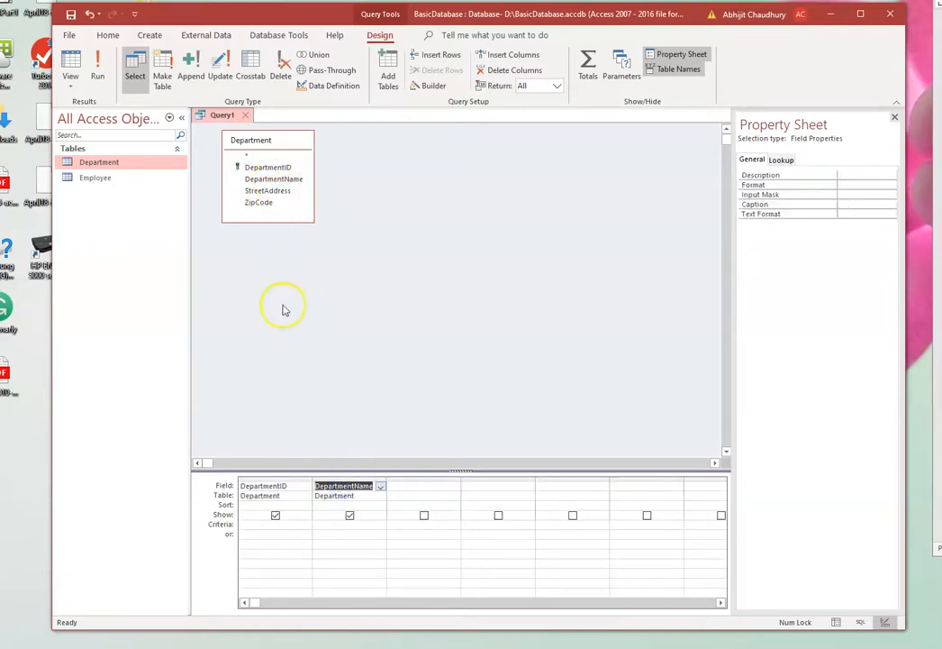
drag(269, 192, 406, 487)
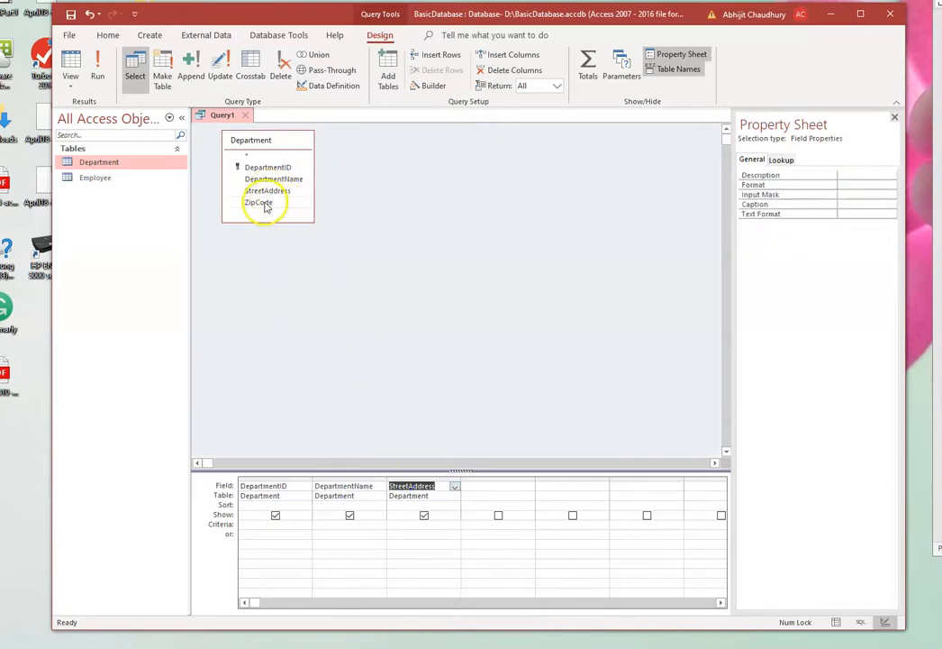
drag(292, 236, 501, 487)
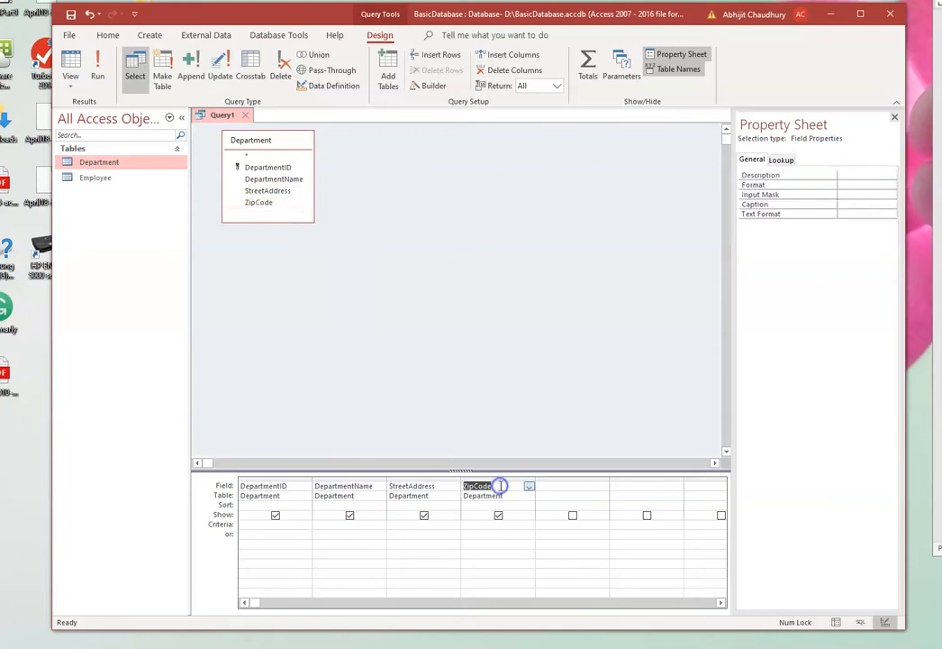
click(100, 67)
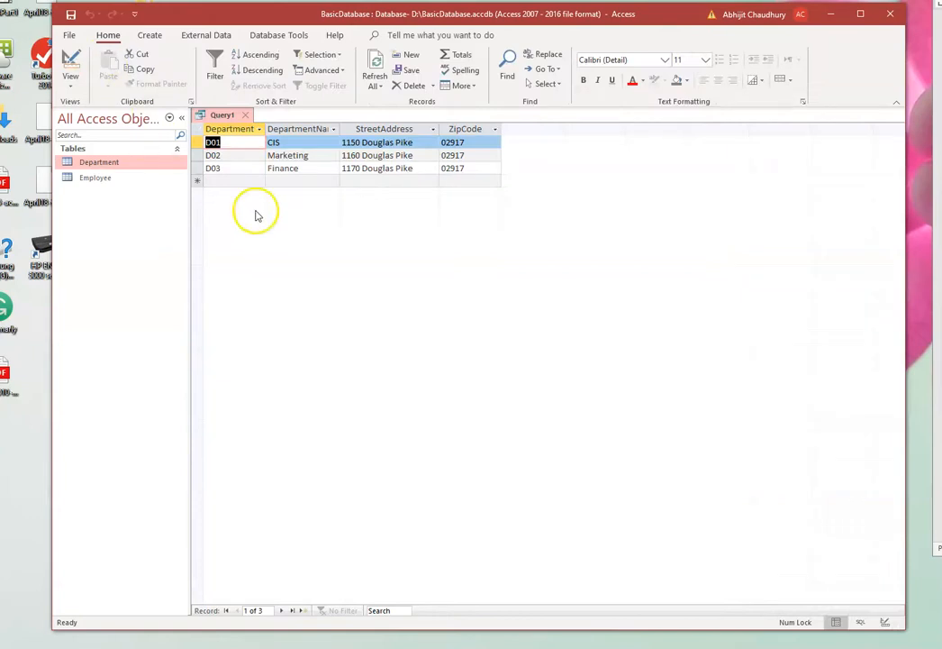
- Return the Department query to Design View and switch to SQL View to examine its SELECT statement
click(71, 90)
click(89, 170)
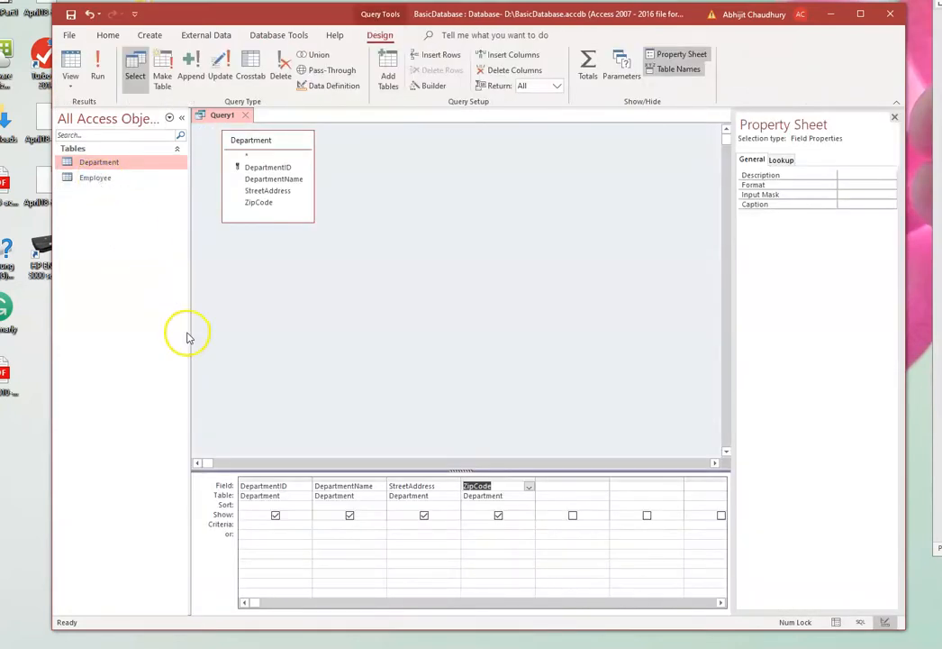
click(76, 91)
click(94, 142)
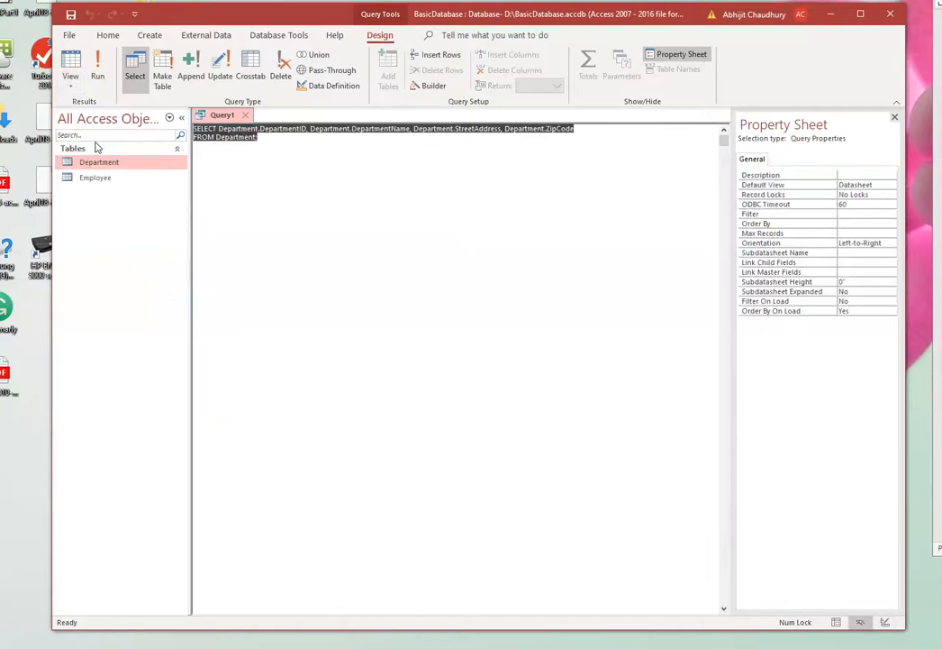
click(276, 149)
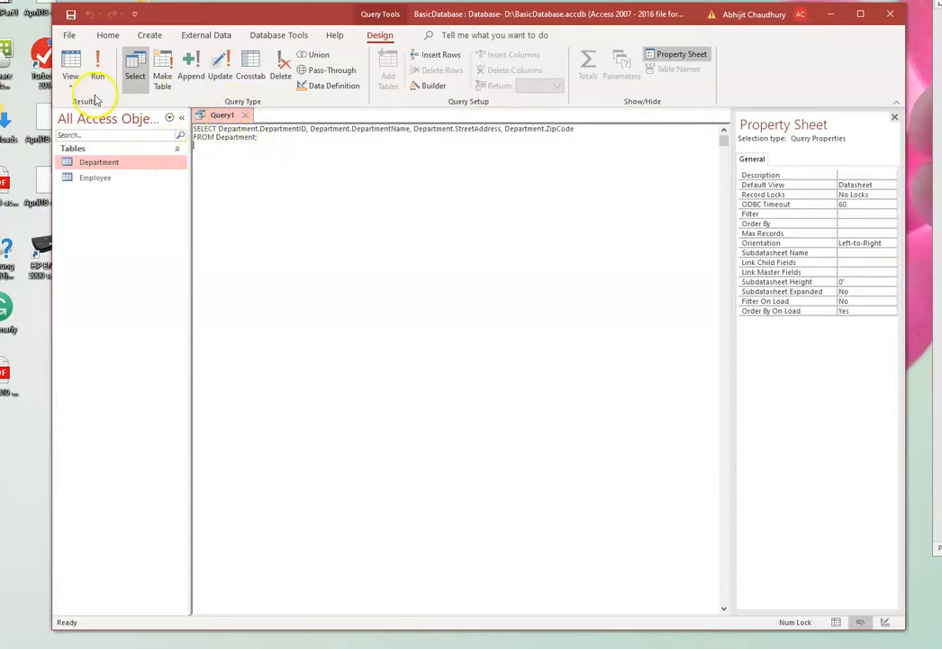
- Save the Department query as Q1 and close it
right_click(228, 120)
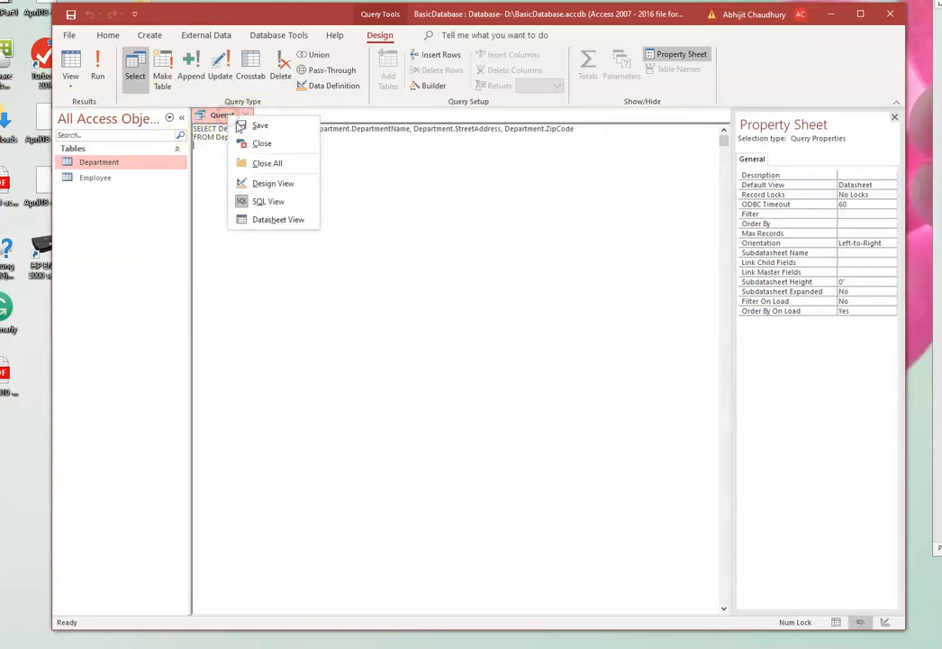
click(241, 127)
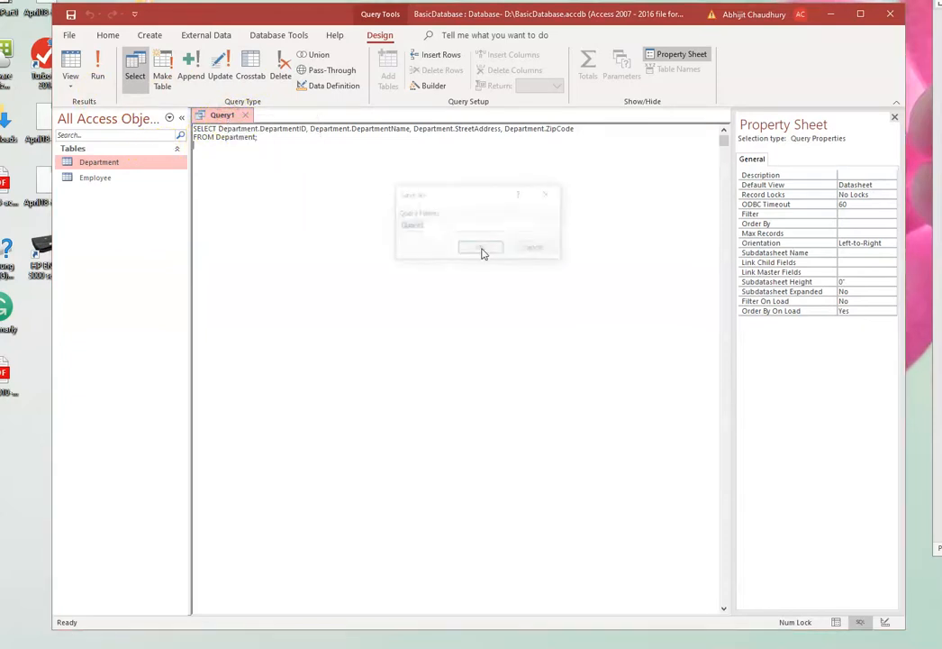
click(435, 225)
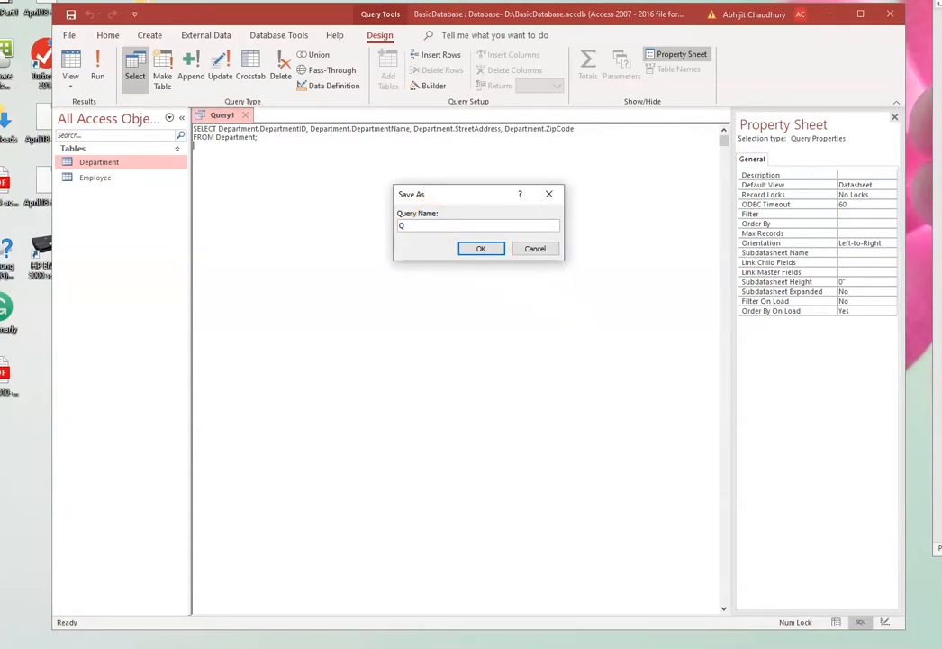
click(482, 248)
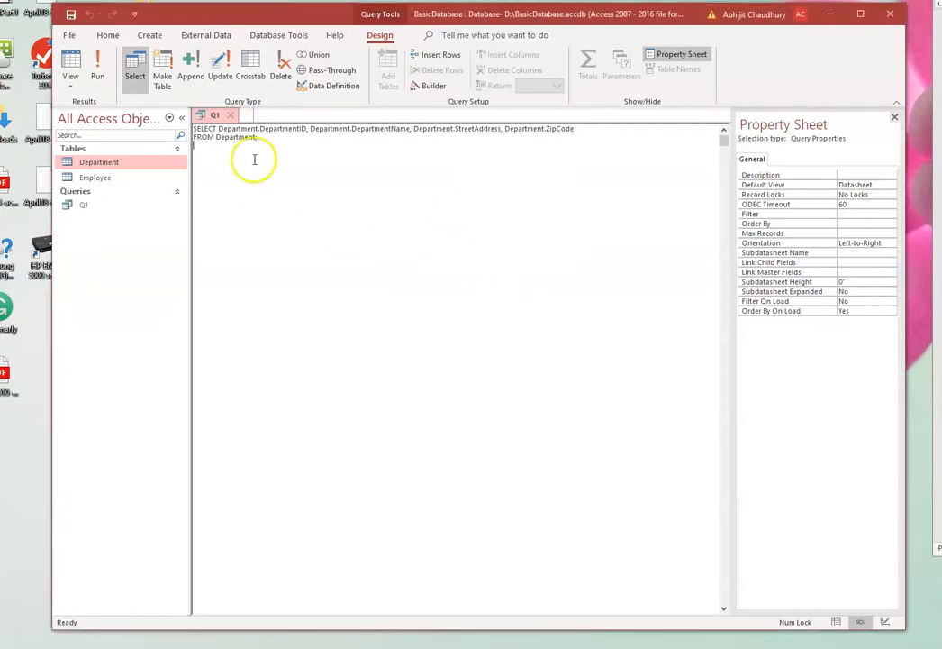
click(233, 115)
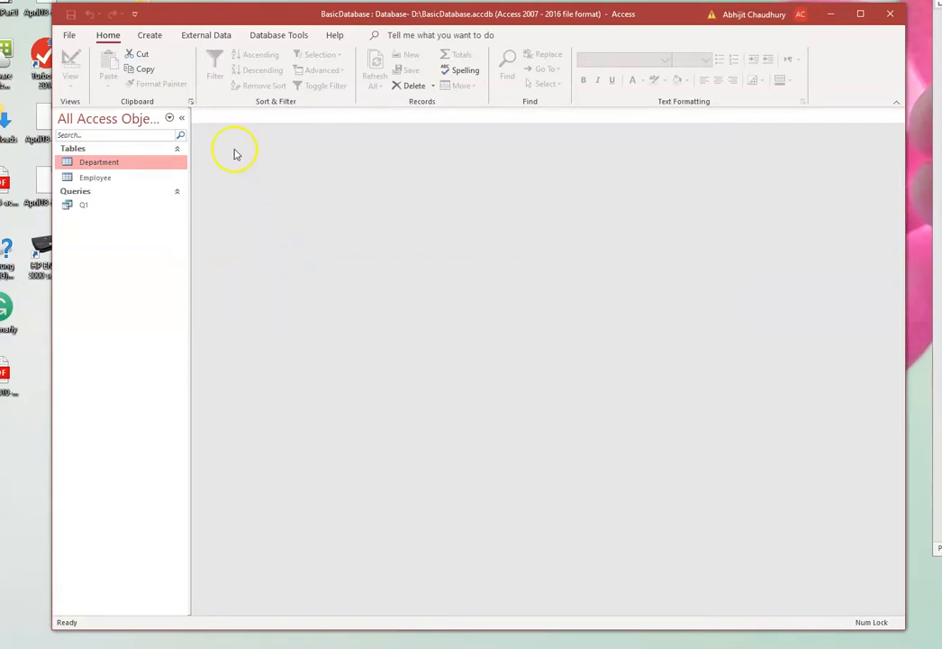
- Create another query in Design View based on the Employee table
click(150, 35)
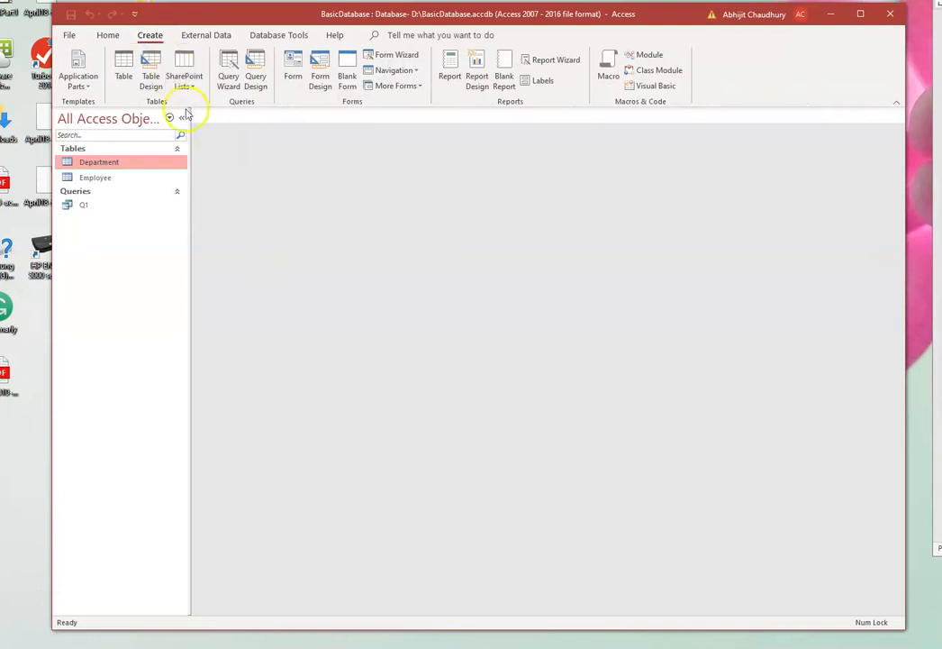
click(255, 79)
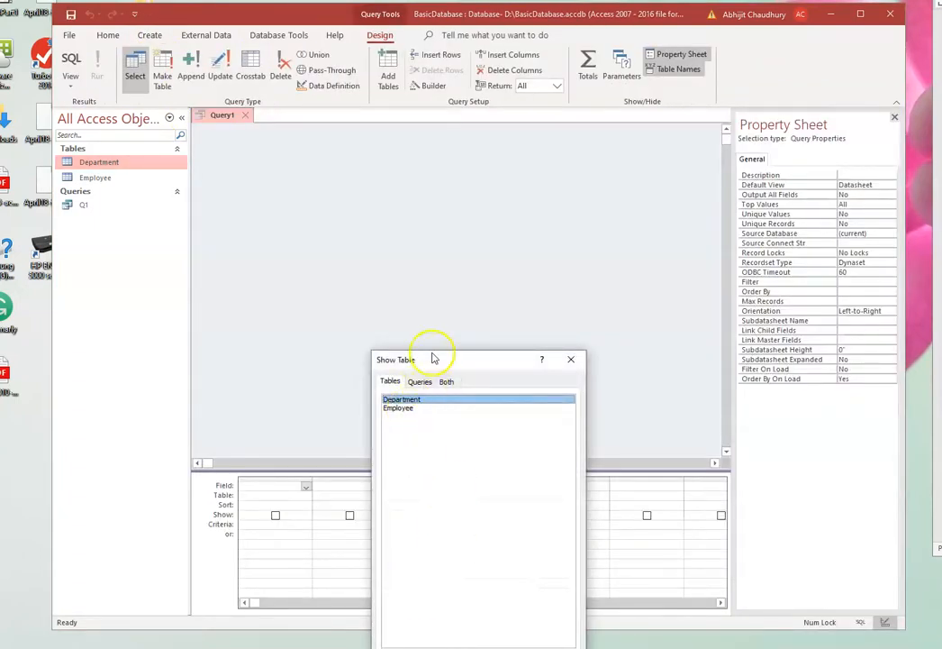
drag(433, 359, 430, 251)
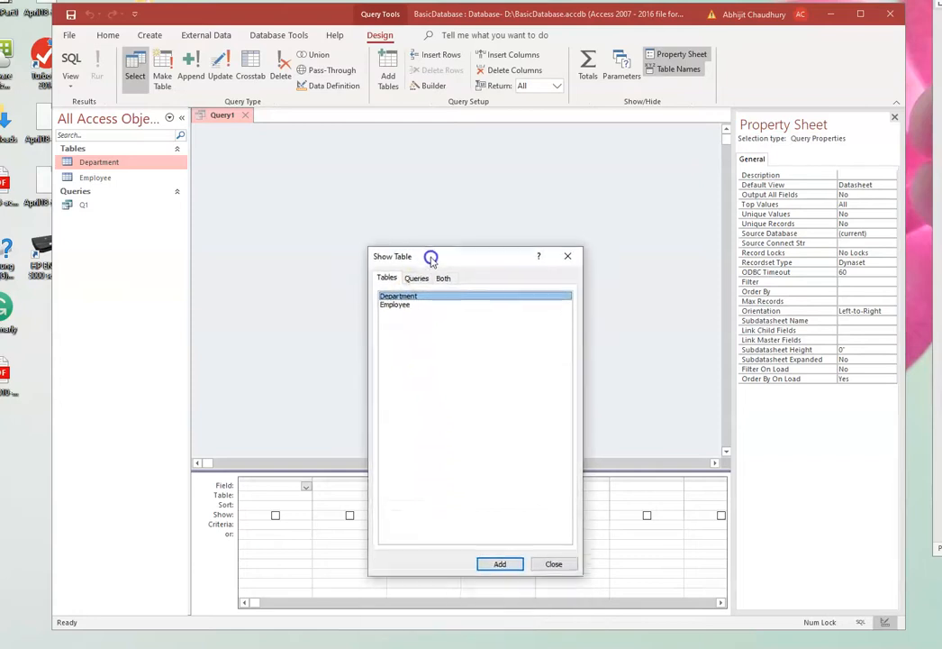
click(396, 299)
click(498, 557)
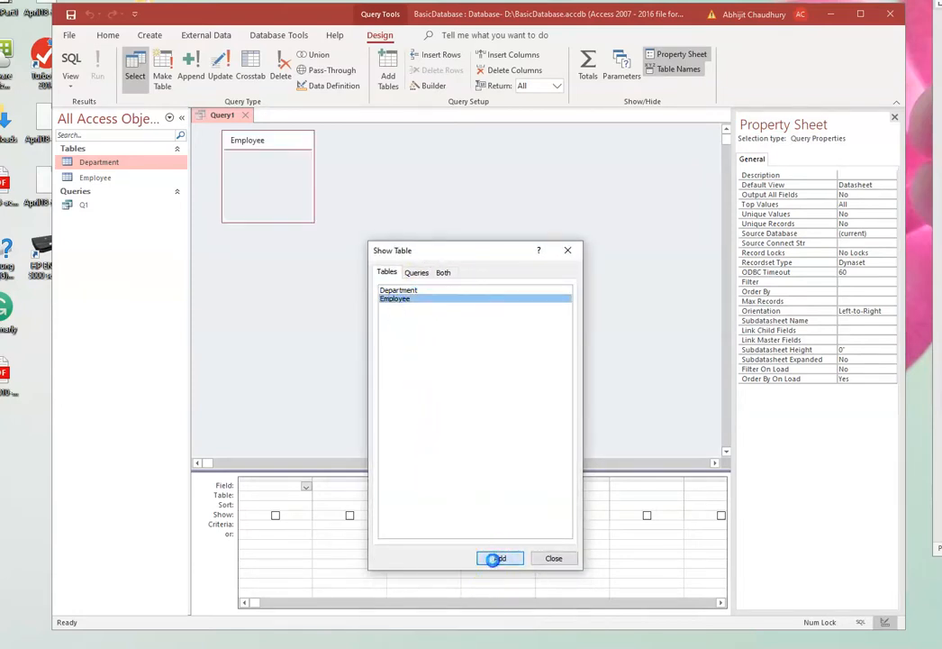
click(548, 558)
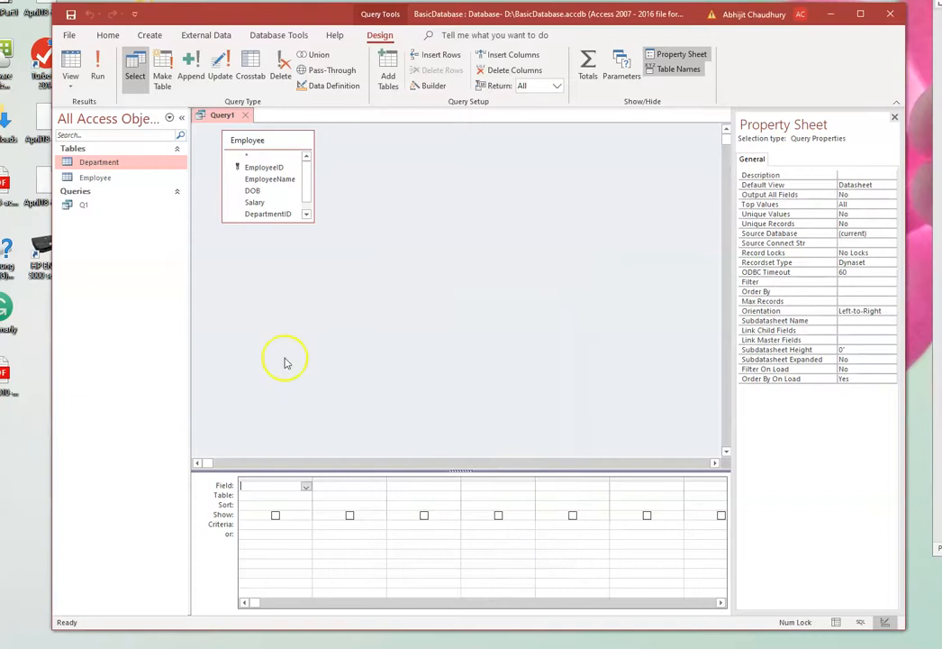
- Add EmployeeID, EmployeeName, DOB, Salary, DepartmentID and US Citizen from Employee to the query grid and run the query
drag(274, 224, 283, 276)
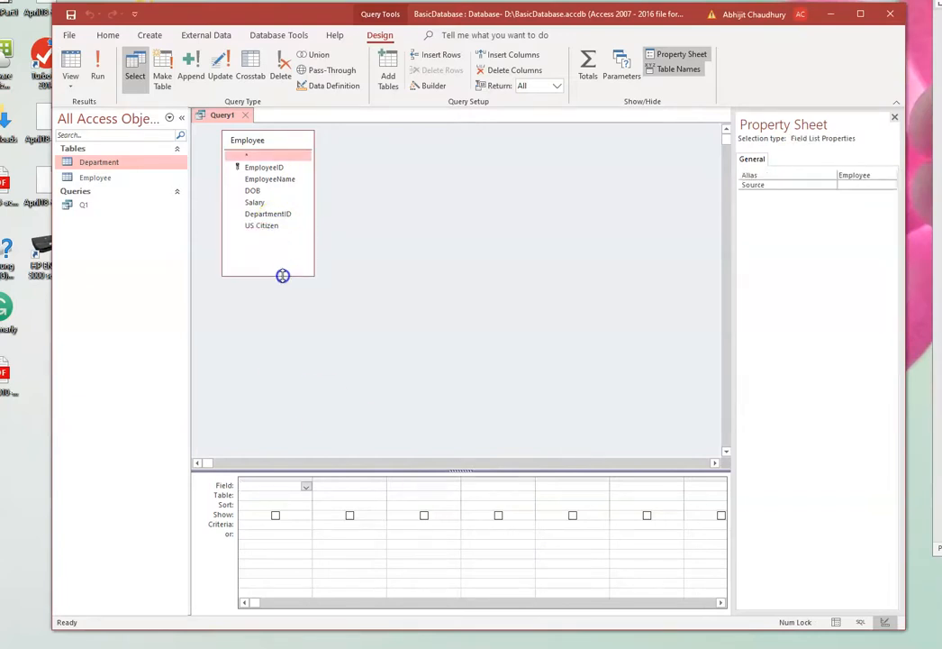
drag(265, 166, 249, 314)
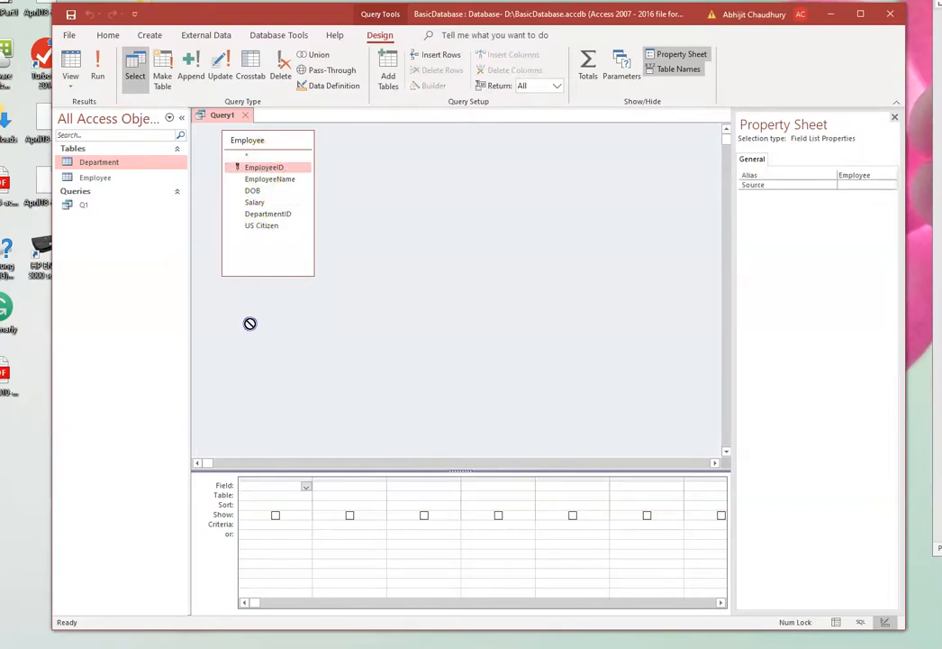
drag(256, 454, 261, 486)
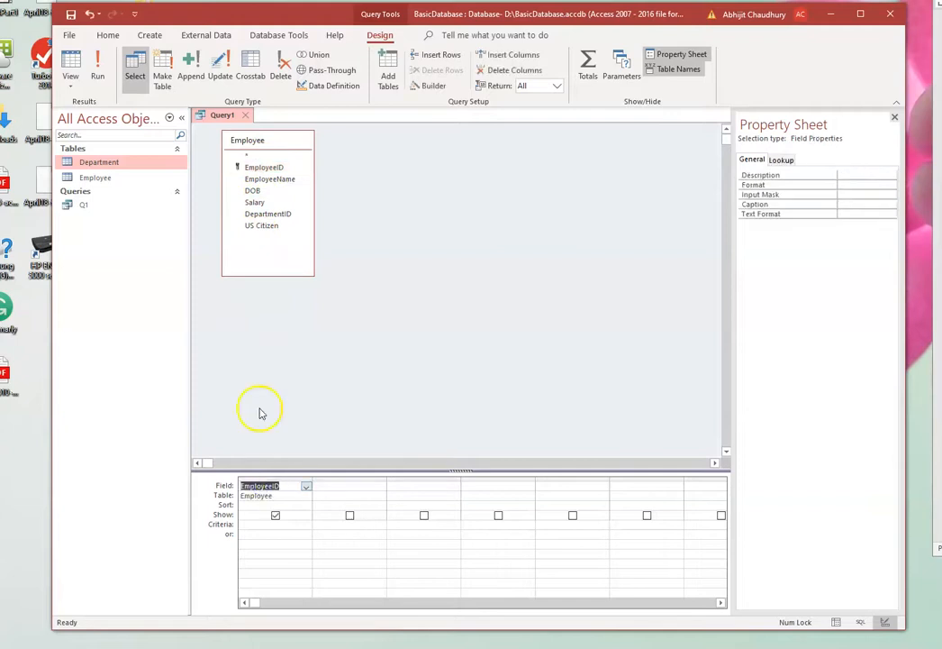
drag(256, 178, 322, 379)
drag(324, 469, 326, 488)
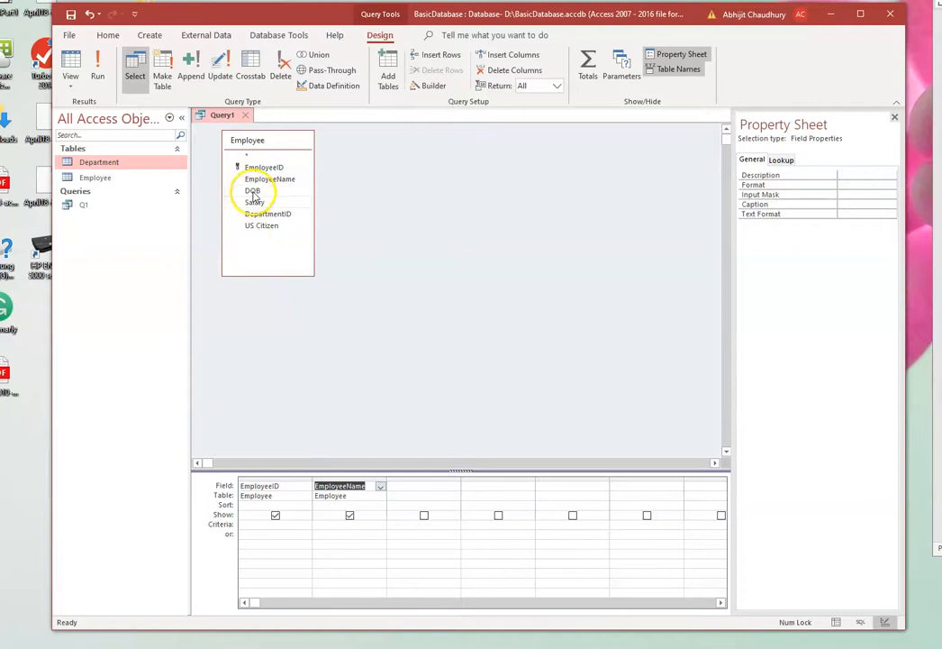
drag(253, 193, 348, 327)
drag(409, 464, 408, 487)
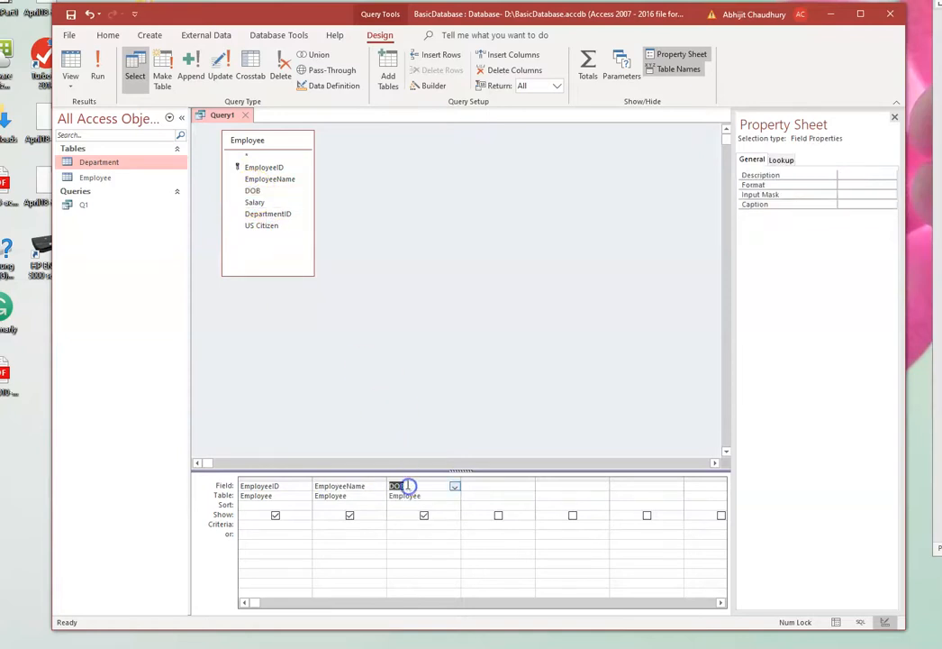
drag(257, 207, 321, 276)
drag(458, 466, 478, 489)
drag(275, 222, 549, 488)
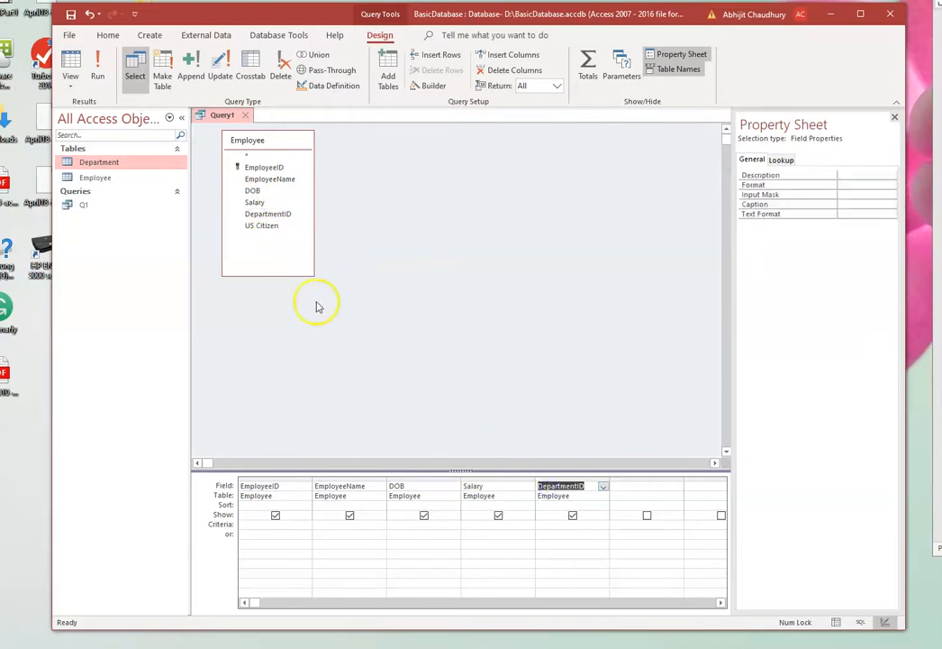
drag(270, 226, 630, 486)
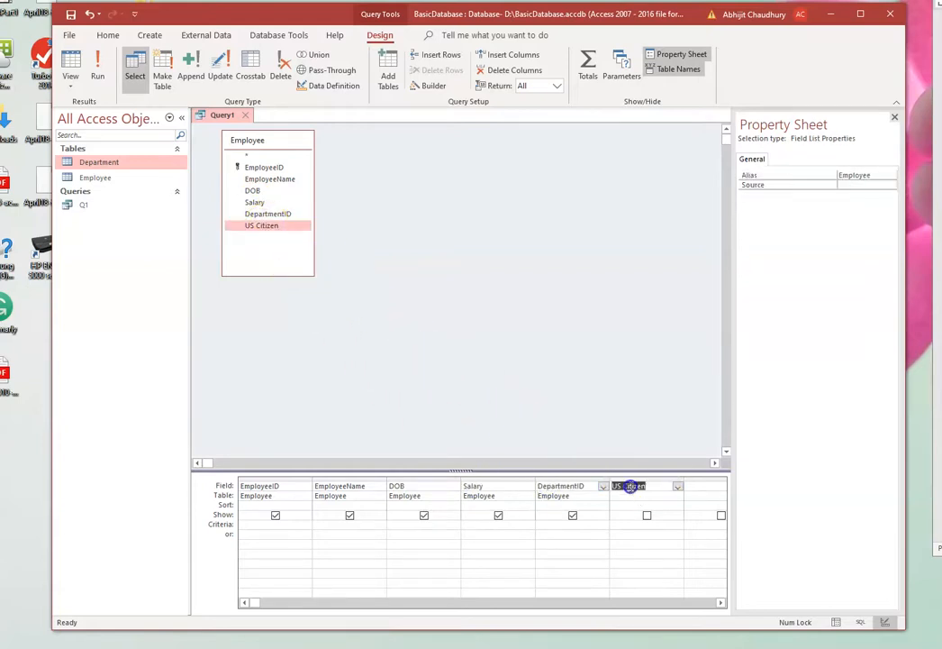
click(98, 68)
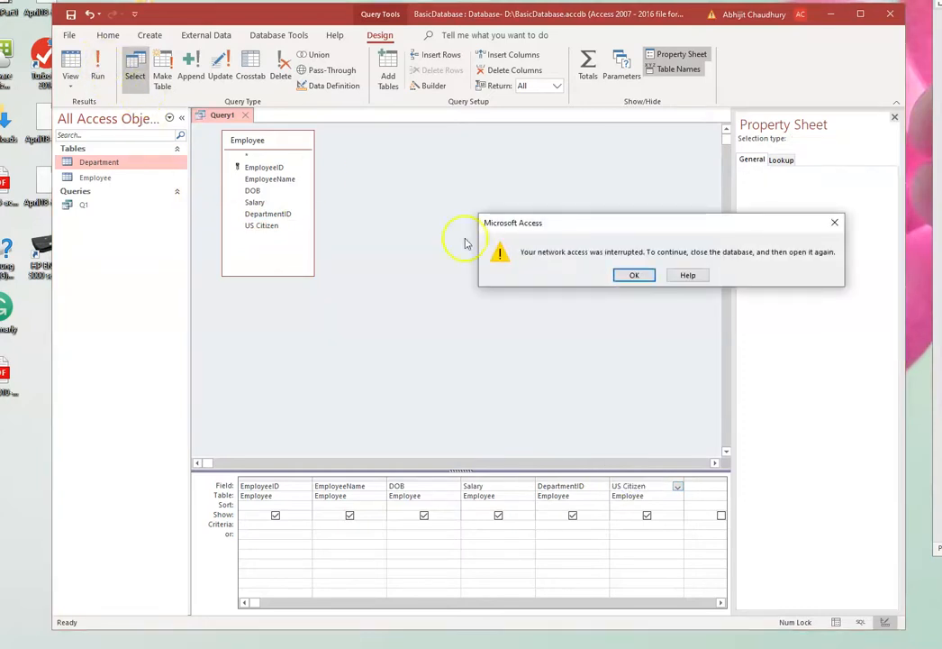
- Dismiss the network interruption message and start a new query in Design View based on the Employee table
click(635, 275)
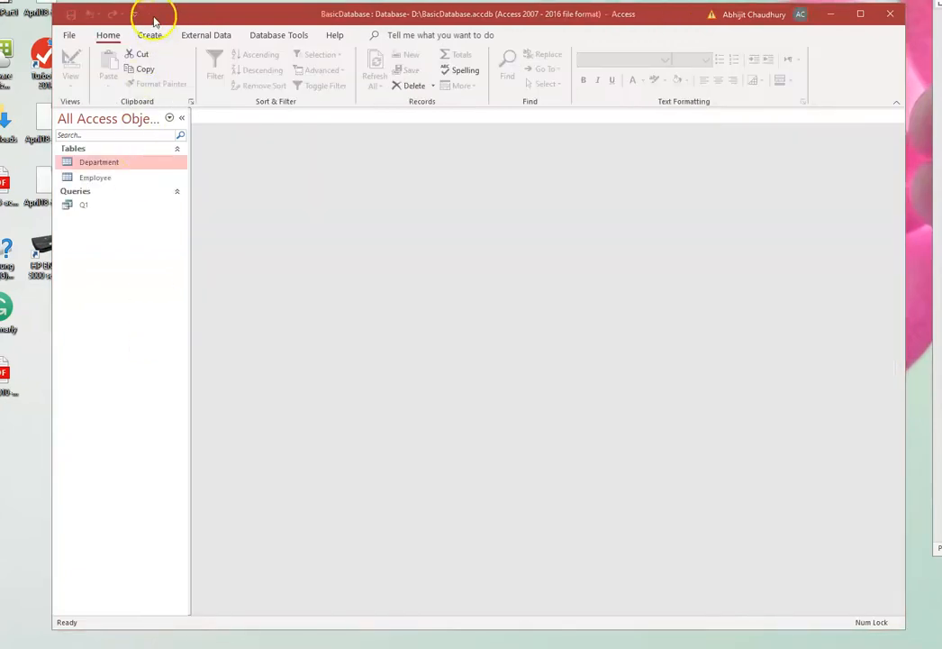
click(148, 37)
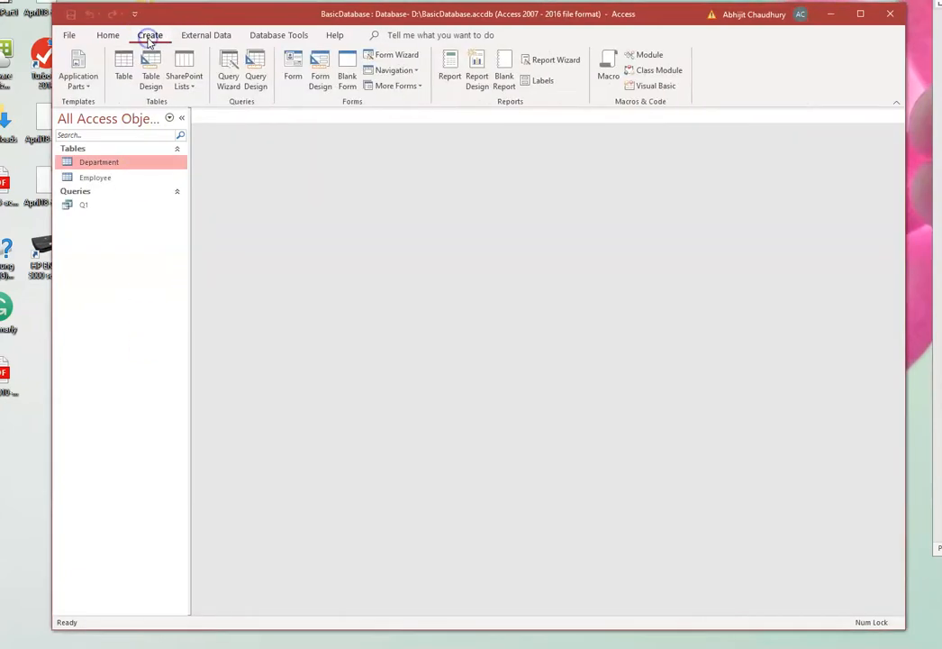
click(253, 63)
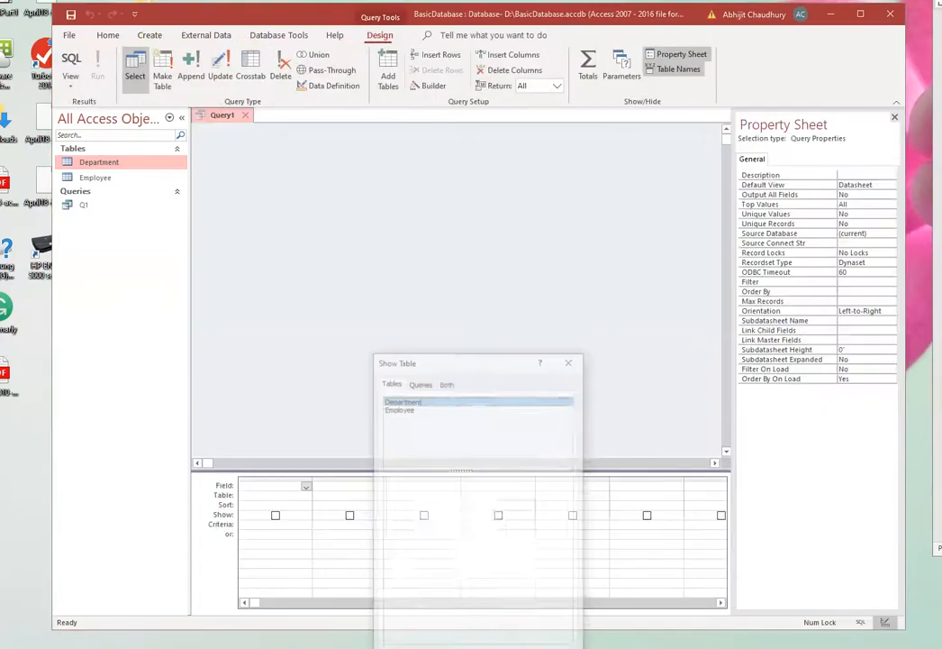
click(406, 409)
click(443, 361)
drag(442, 360, 400, 189)
click(458, 495)
click(510, 497)
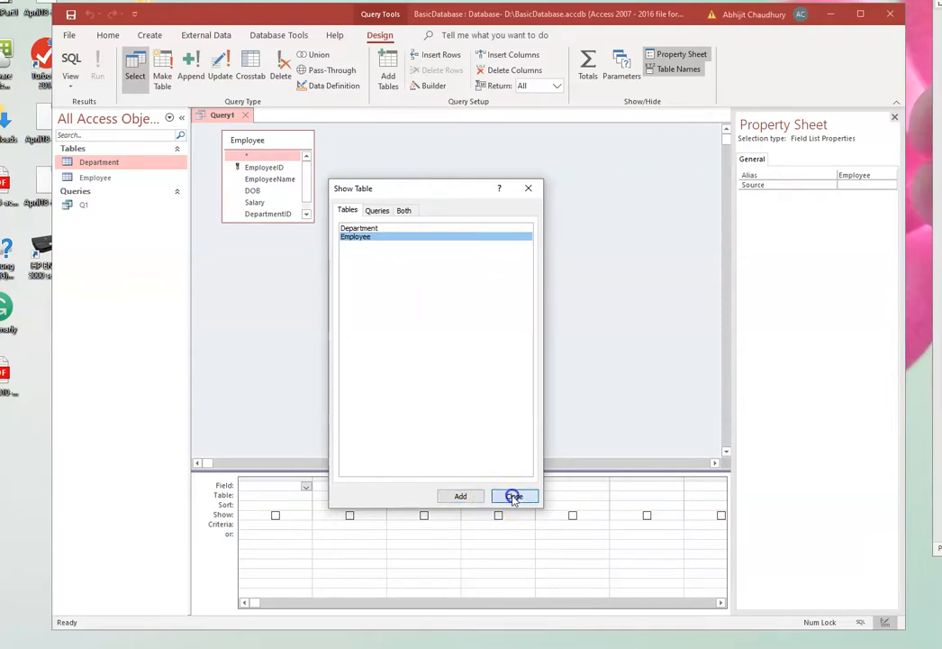
- Add EmployeeID, EmployeeName, DOB, Salary, DepartmentID and US Citizen to the query grid and run the query
drag(257, 166, 267, 487)
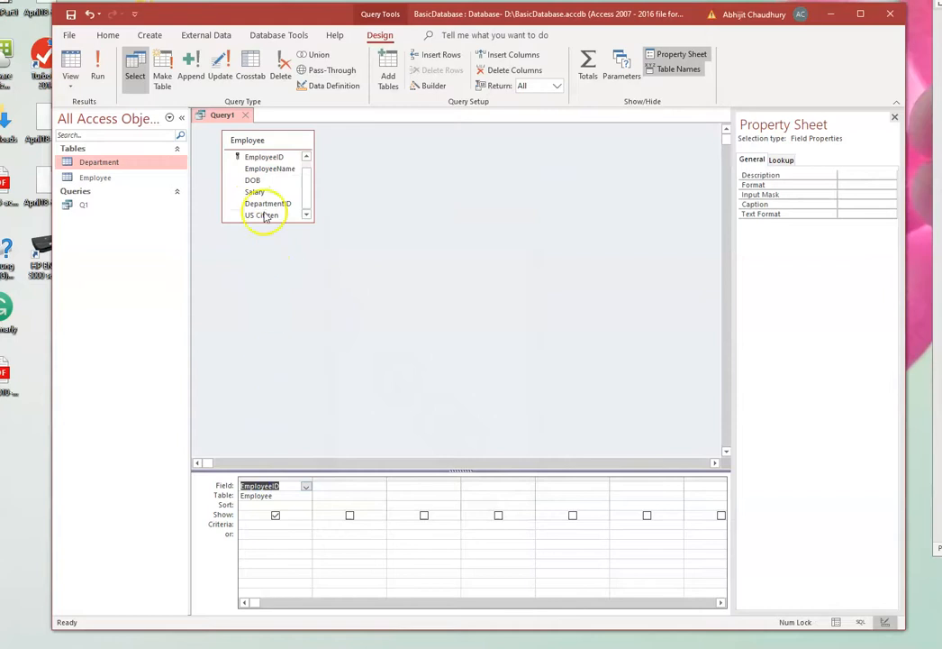
drag(266, 175, 343, 488)
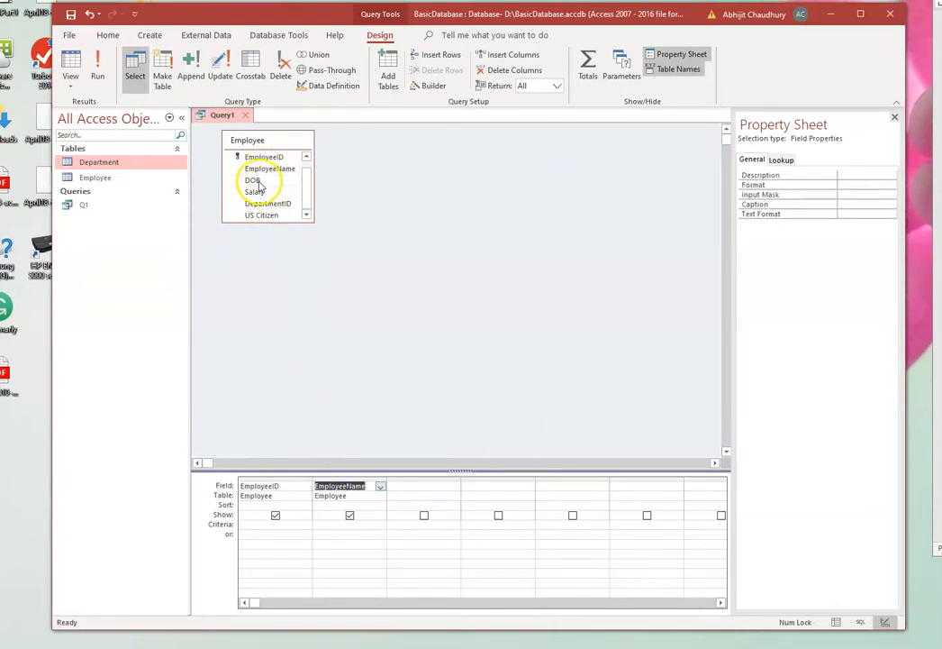
drag(255, 181, 402, 485)
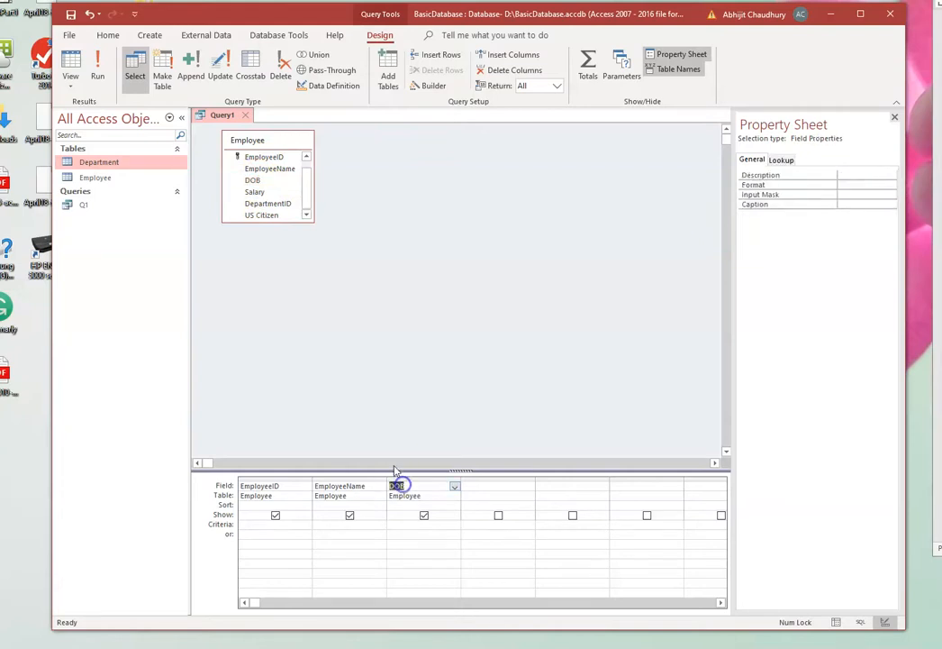
drag(257, 192, 479, 486)
drag(276, 204, 544, 487)
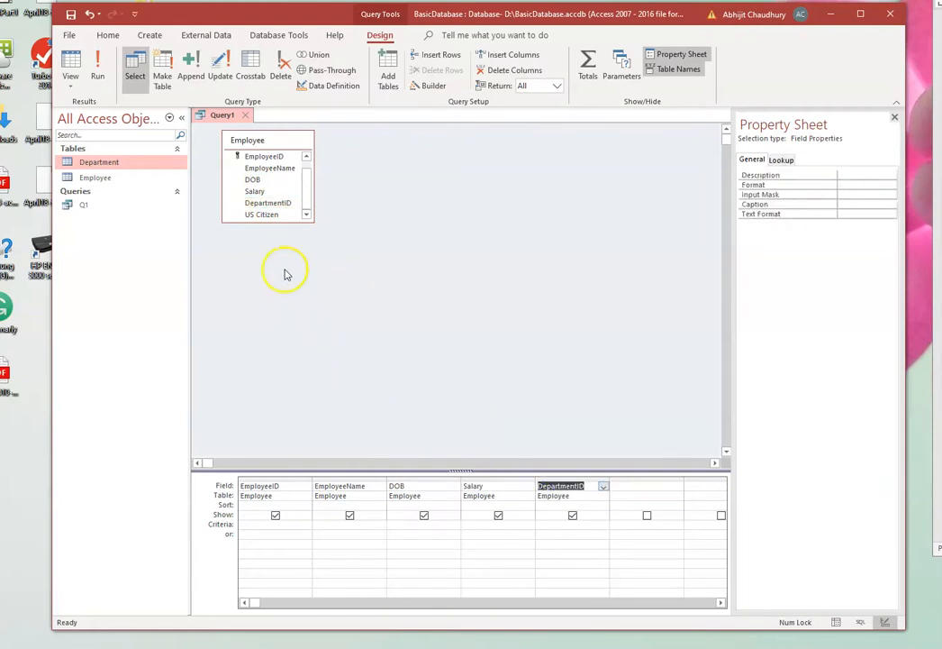
drag(258, 215, 625, 489)
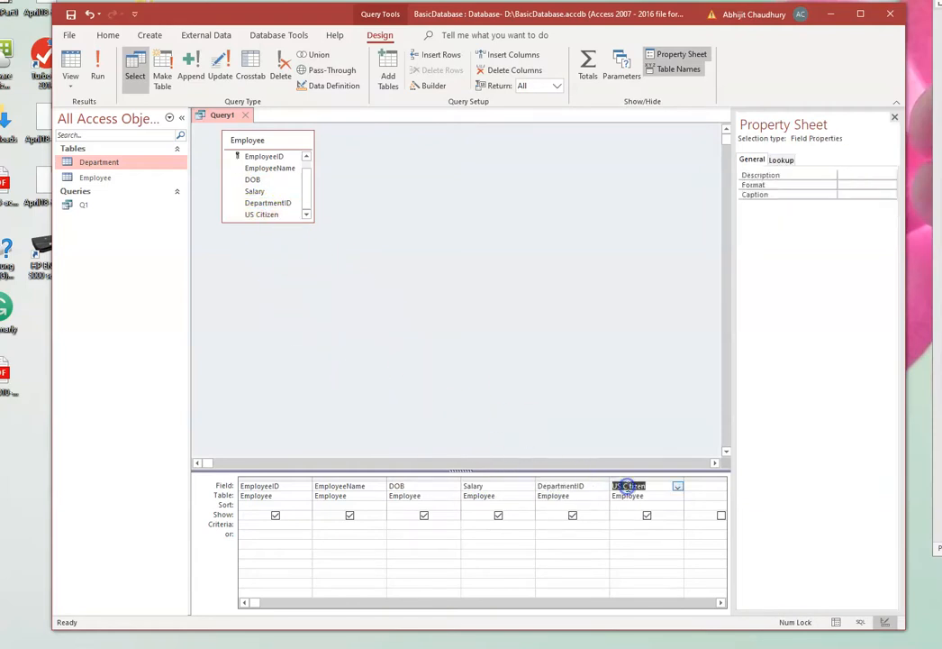
click(97, 65)
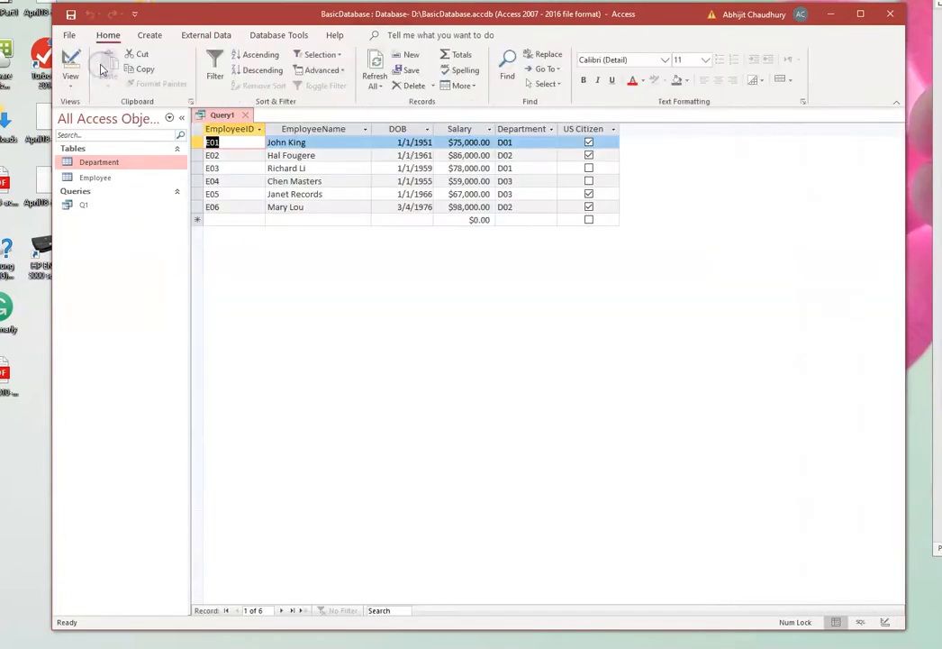
- Save the all-employee-data query as Q2 and close it
right_click(222, 120)
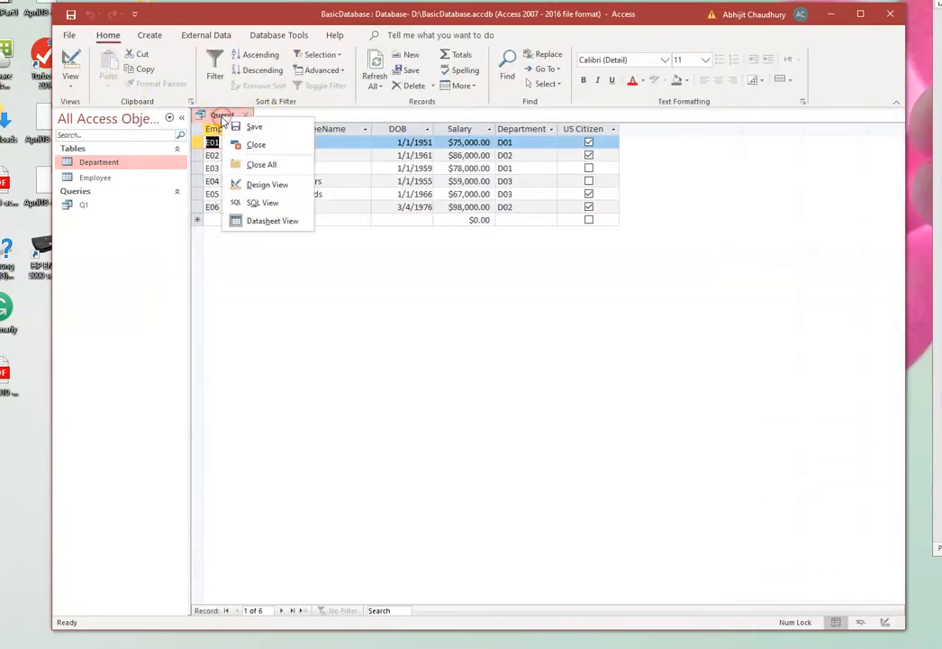
click(253, 126)
click(429, 226)
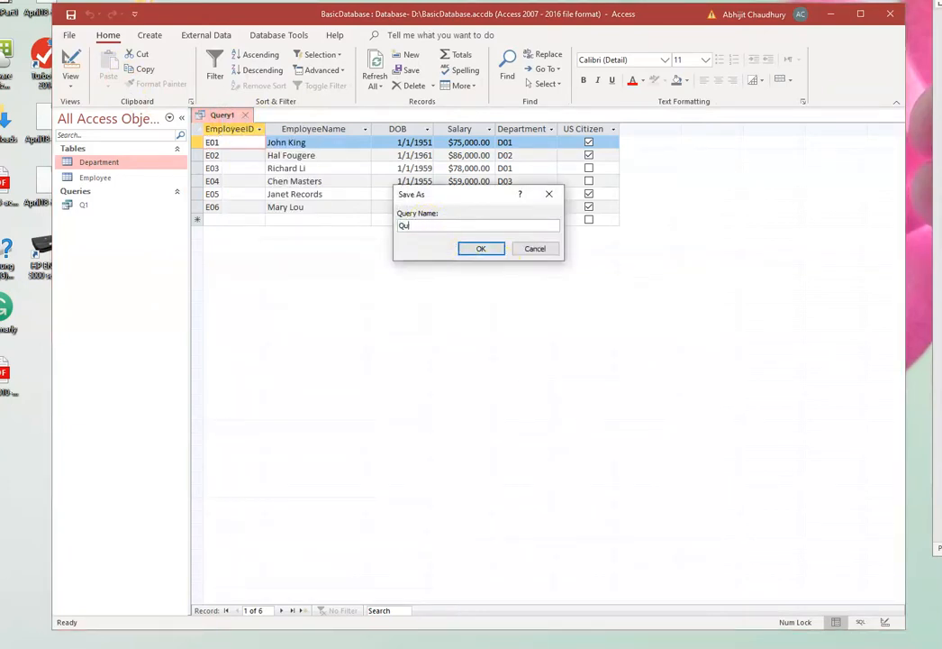
text(2)
click(480, 248)
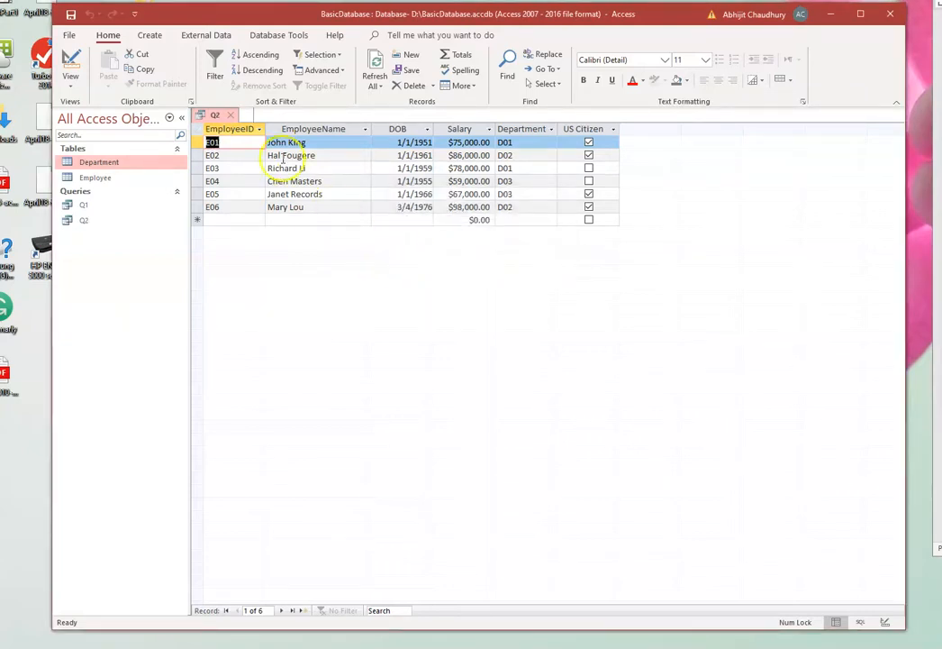
click(230, 115)
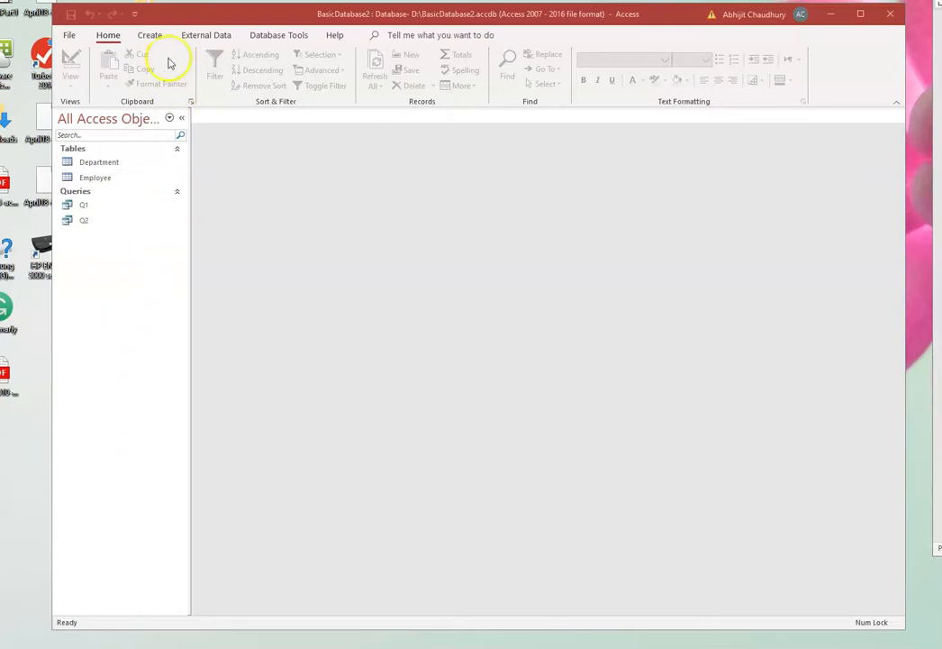
- Create a query in Design View based on both the Department and Employee tables
click(150, 38)
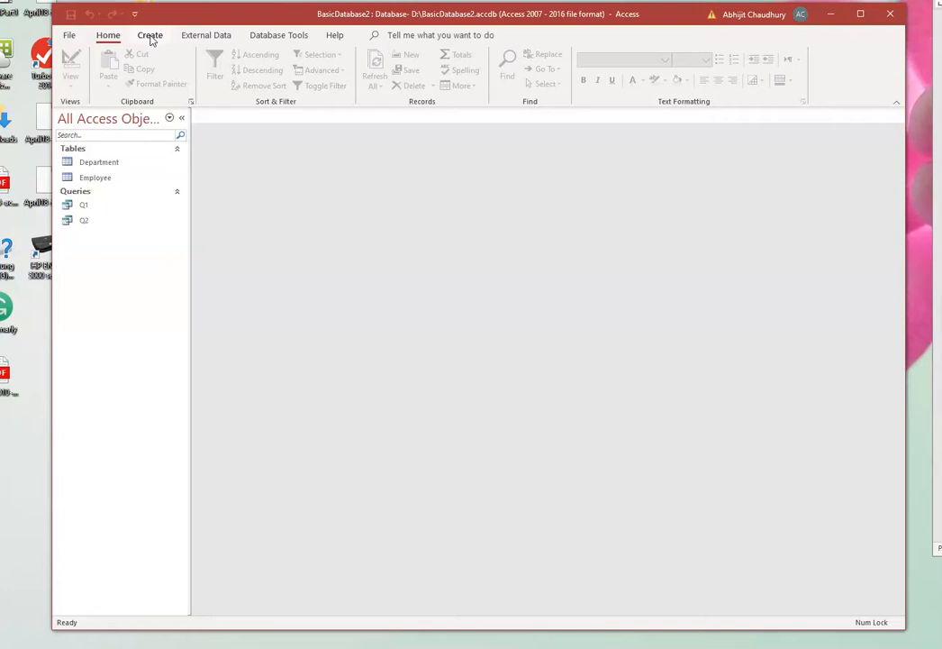
click(147, 35)
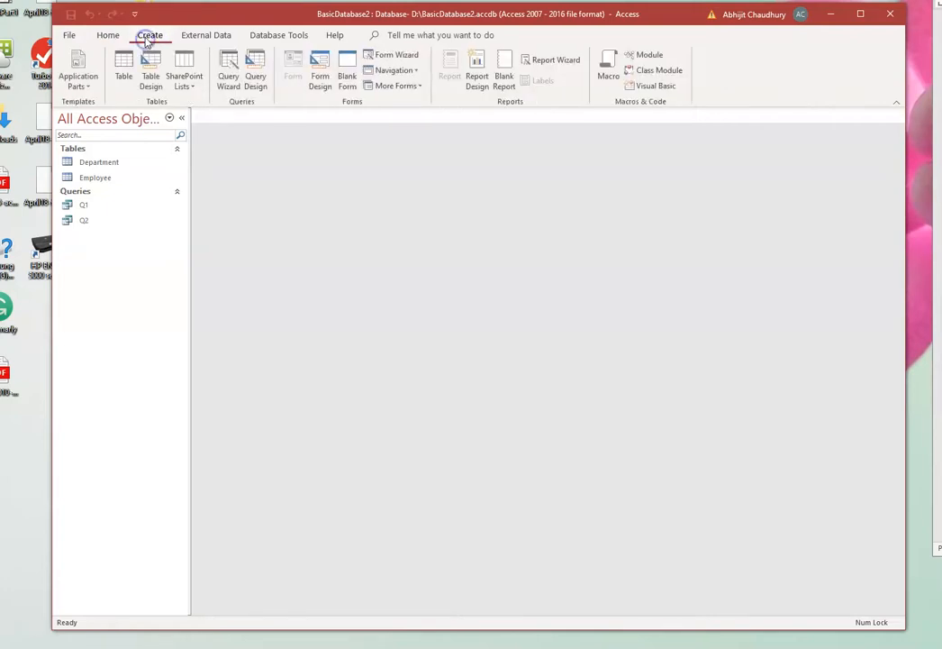
click(255, 70)
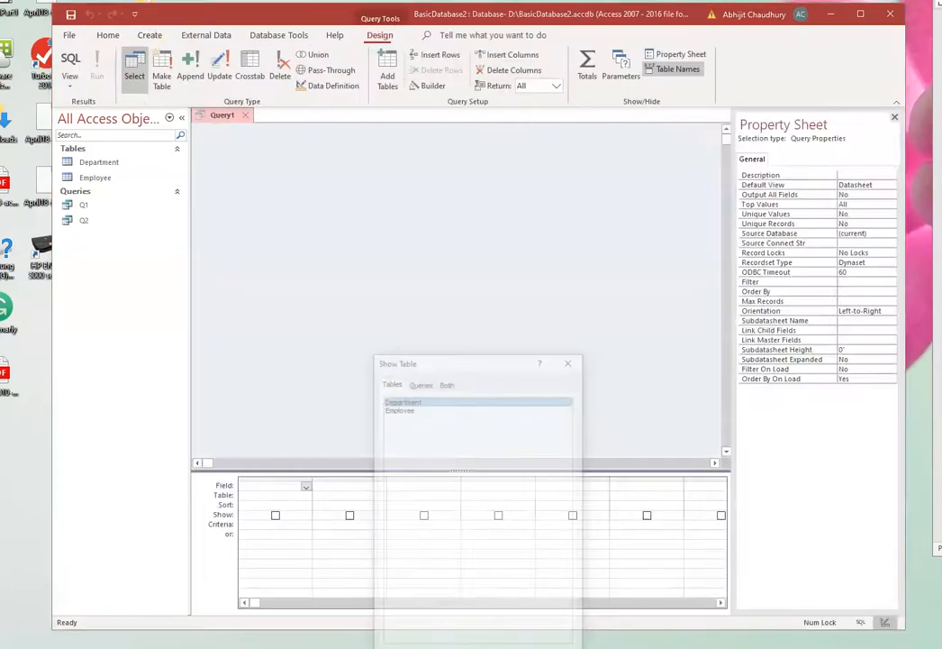
drag(476, 360, 402, 184)
click(431, 493)
click(326, 233)
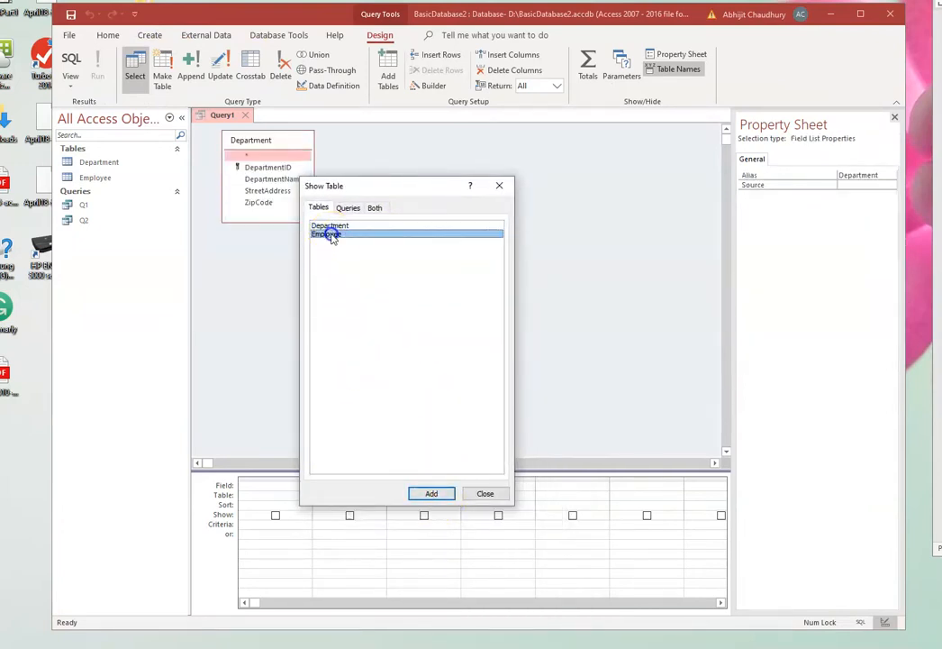
click(421, 495)
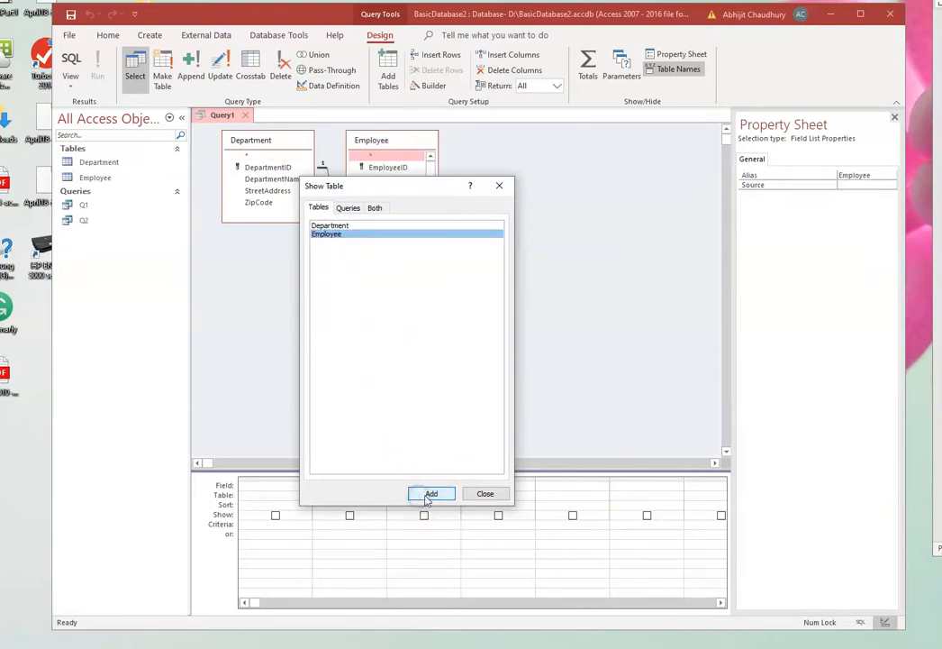
click(484, 493)
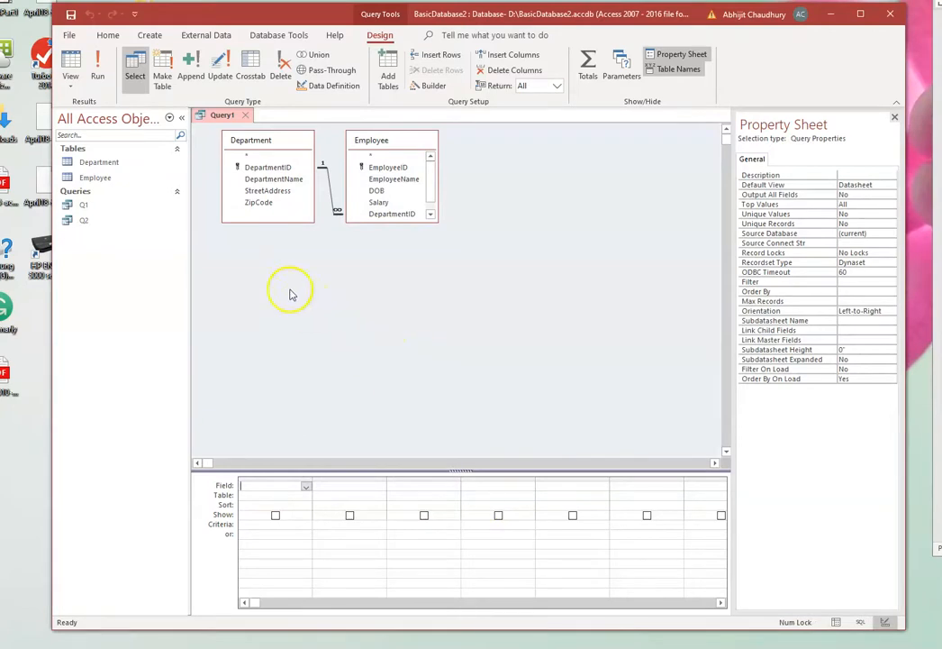
- Add DepartmentName from Department and EmployeeName, DOB and Salary from Employee to the query grid, and run the query
drag(273, 178, 272, 486)
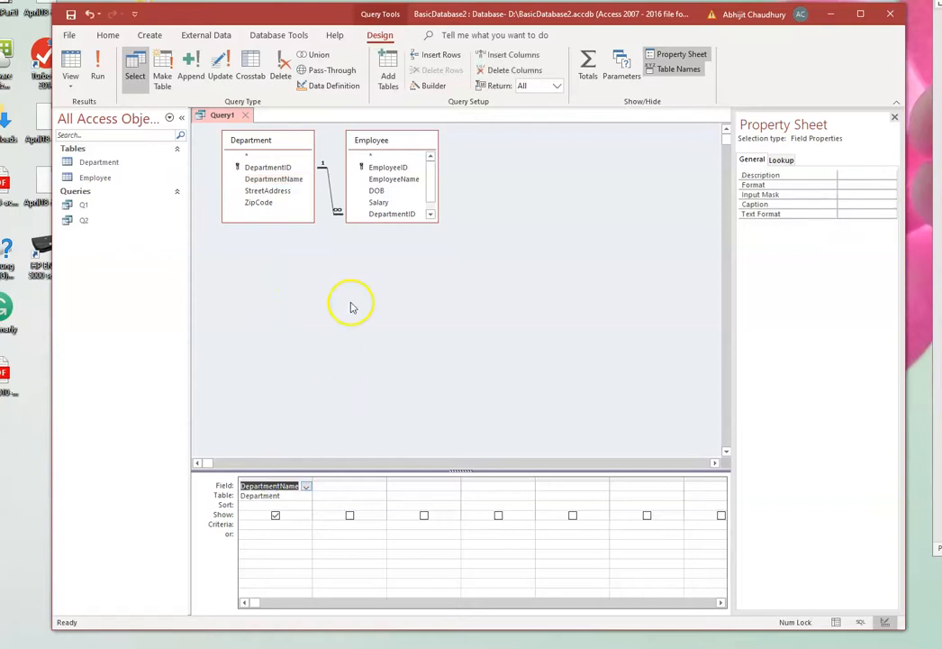
scroll(375, 169, down, 1)
drag(388, 169, 363, 487)
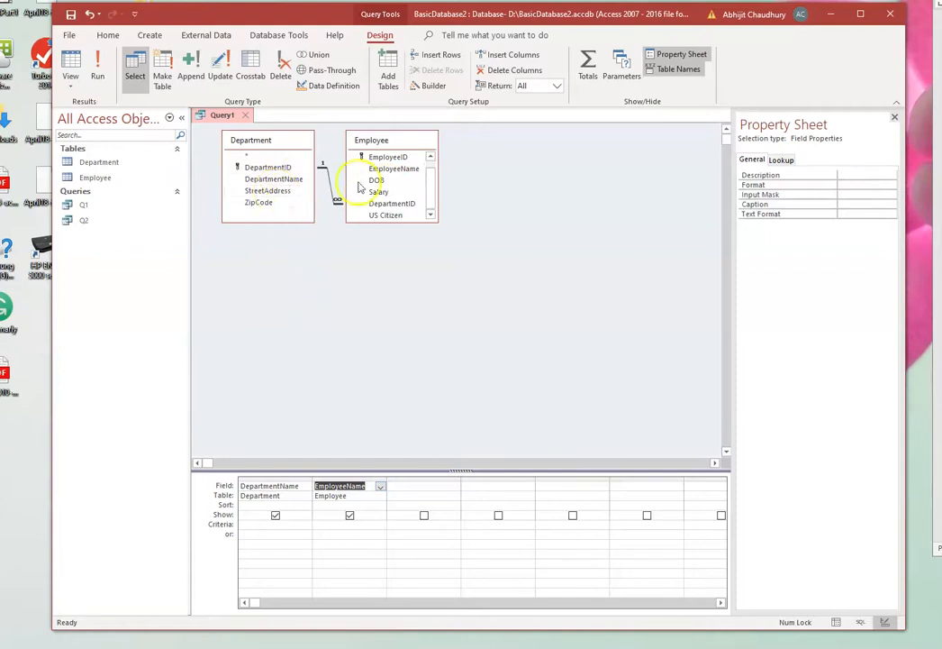
drag(375, 180, 421, 484)
drag(379, 191, 507, 486)
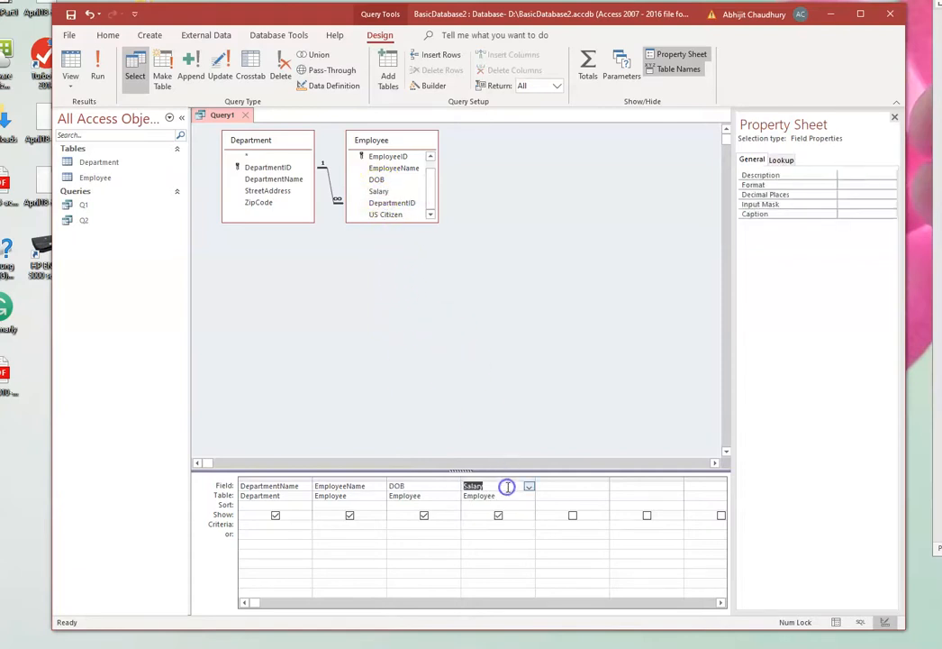
click(98, 68)
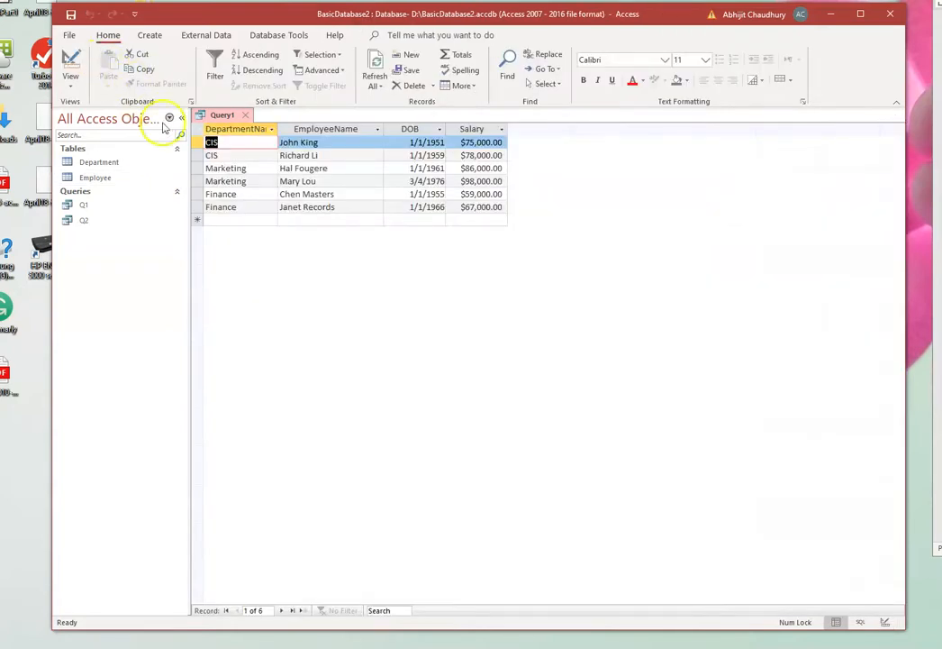
- Save the combined Department and Employee query as Q3 and close it
right_click(226, 120)
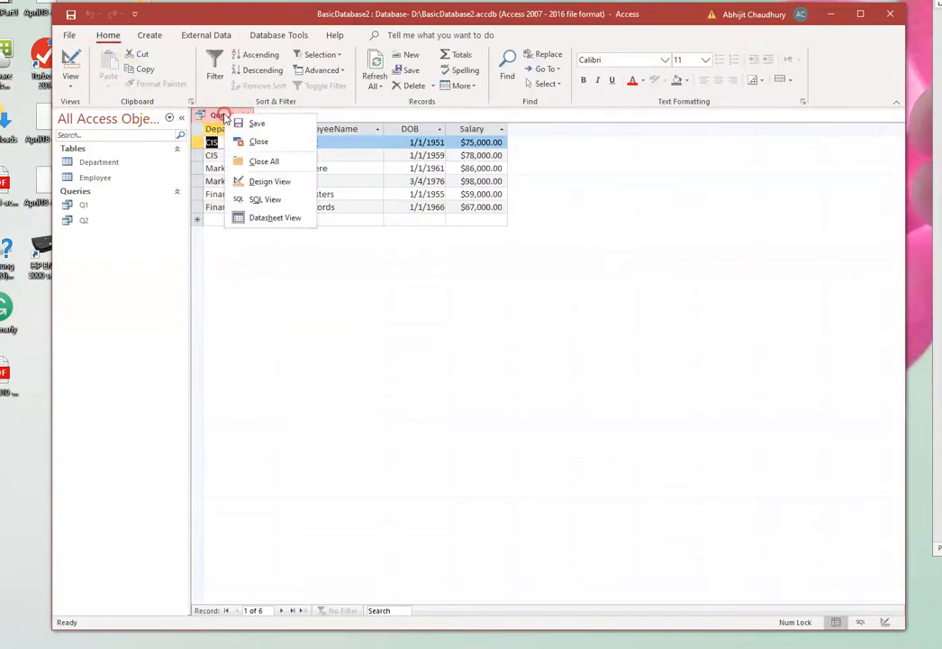
click(245, 124)
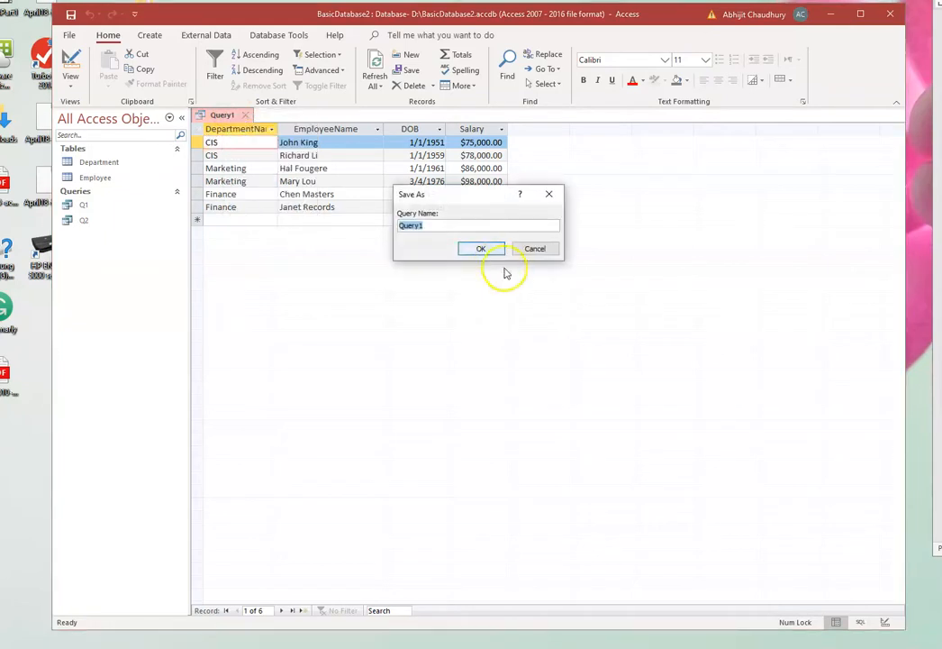
click(429, 227)
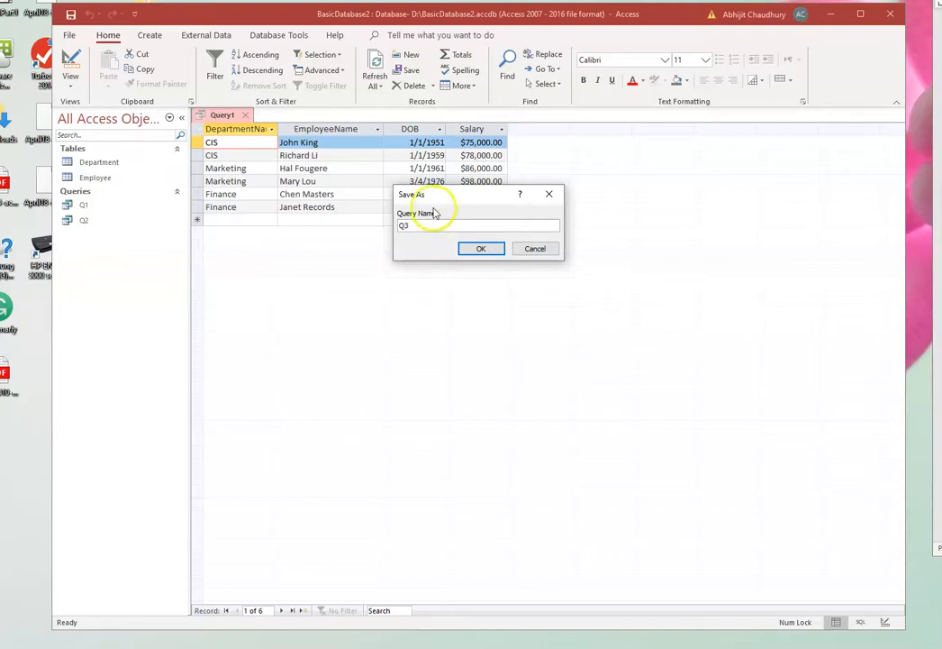
click(479, 249)
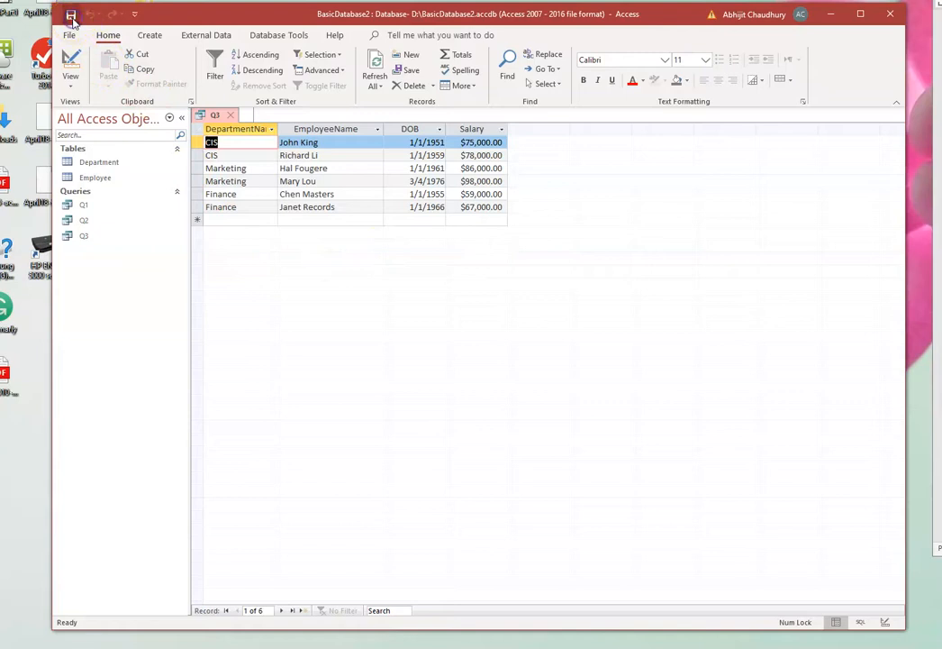
click(228, 117)
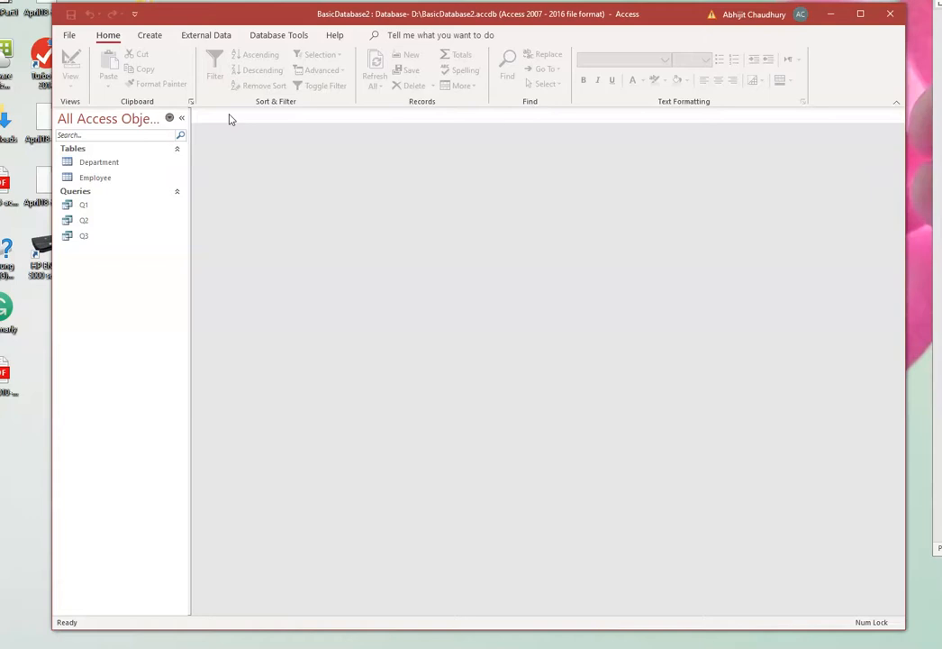
- Create another query in Design View based on the Employee table only
click(147, 37)
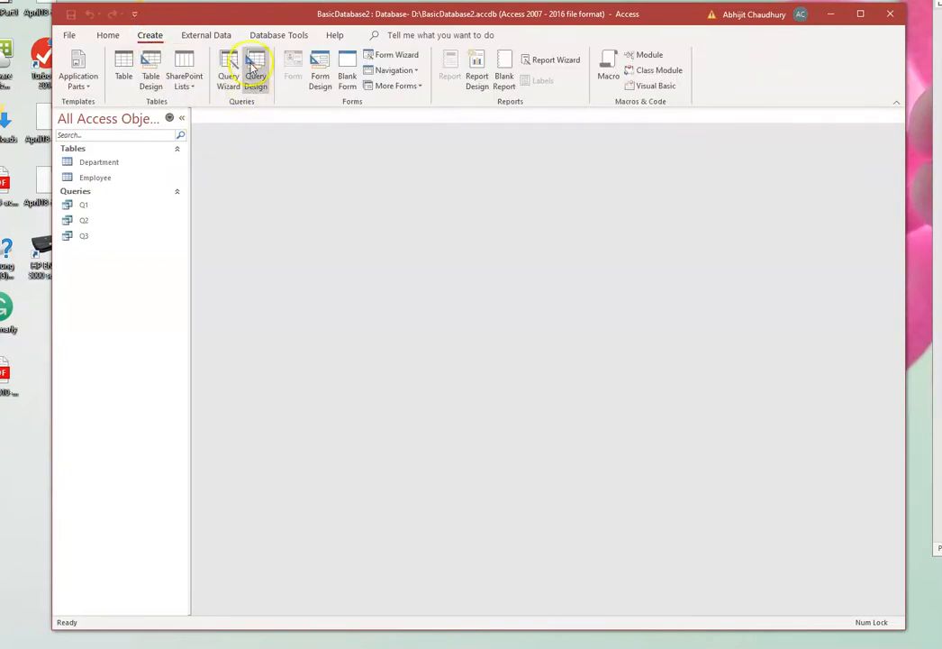
click(255, 72)
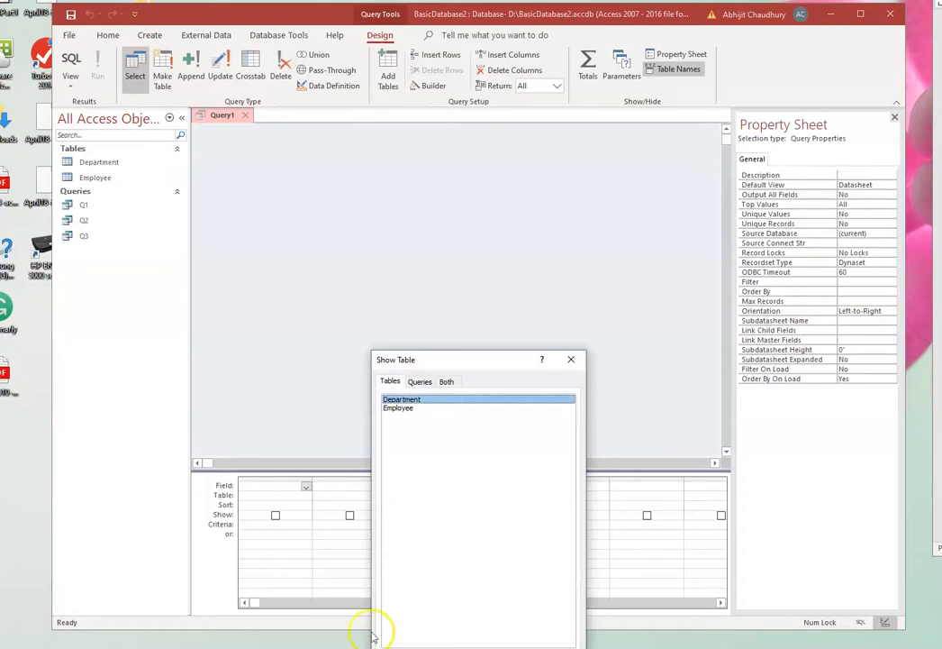
click(385, 408)
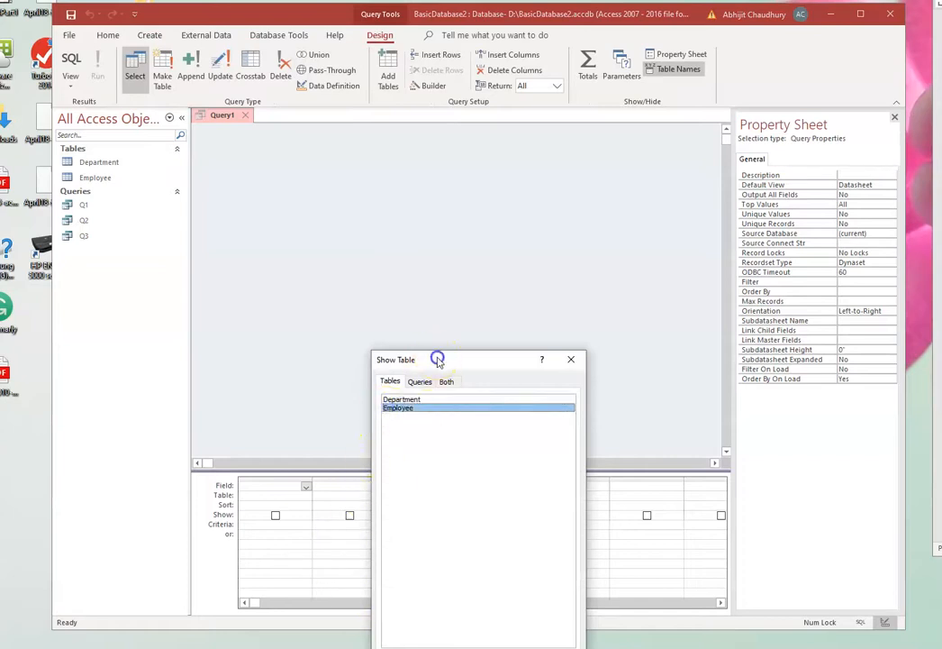
drag(438, 359, 419, 253)
click(483, 561)
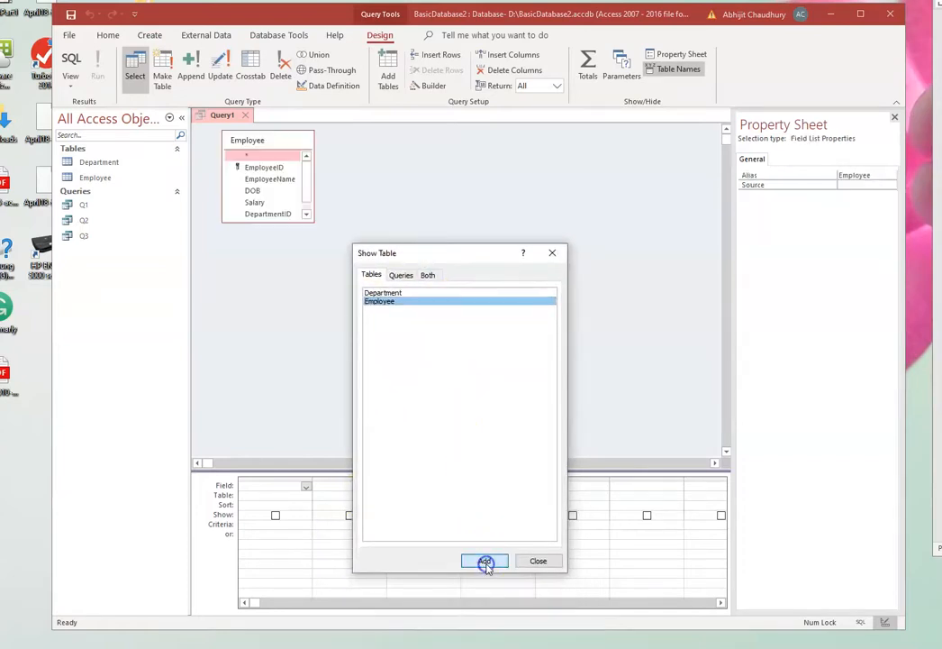
click(538, 562)
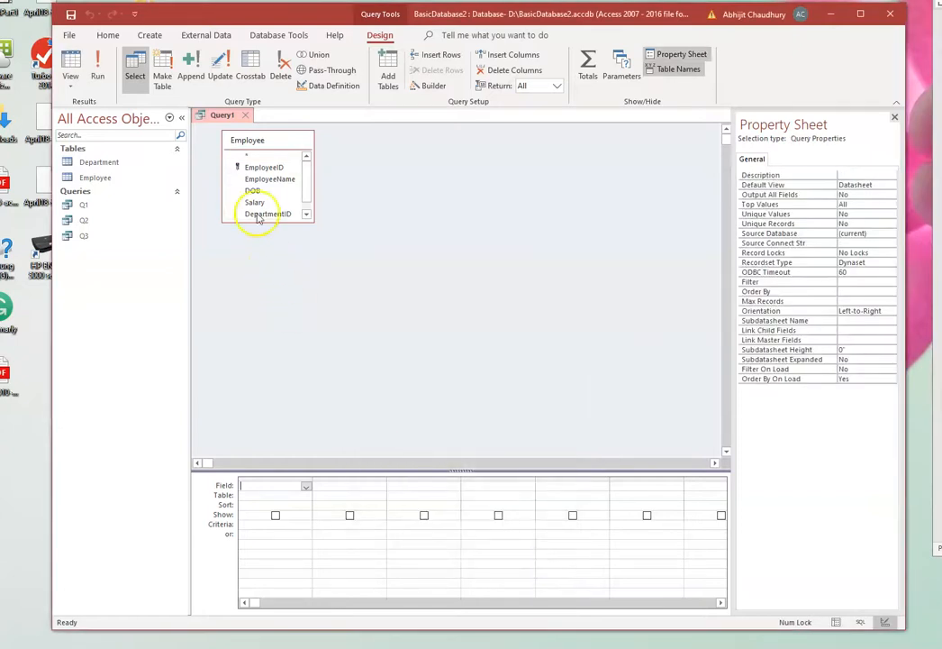
- Add EmployeeID, EmployeeName, DOB and Salary from the Employee table to the query grid
drag(249, 168, 244, 487)
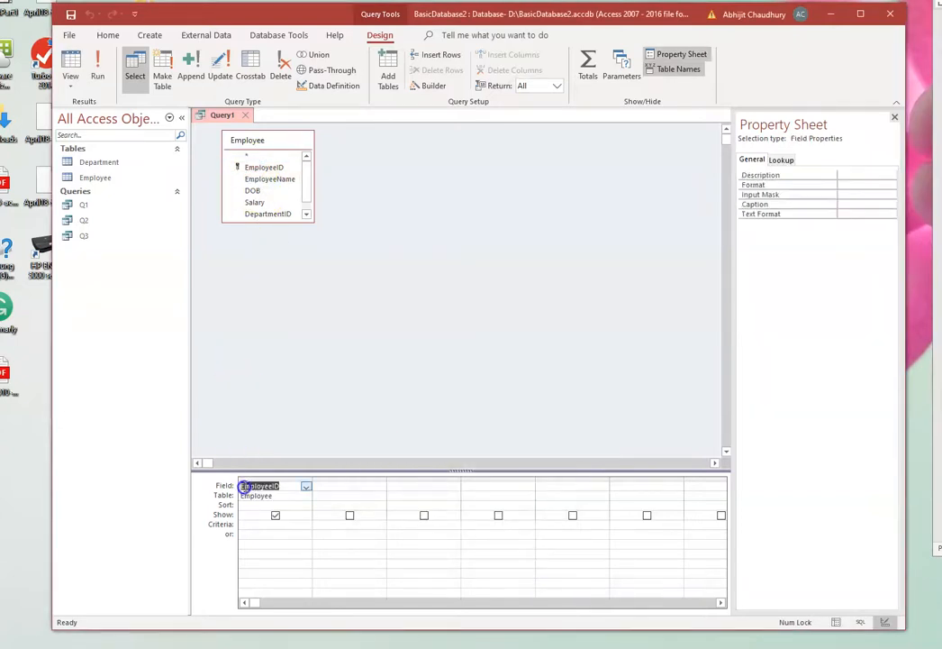
drag(260, 180, 331, 488)
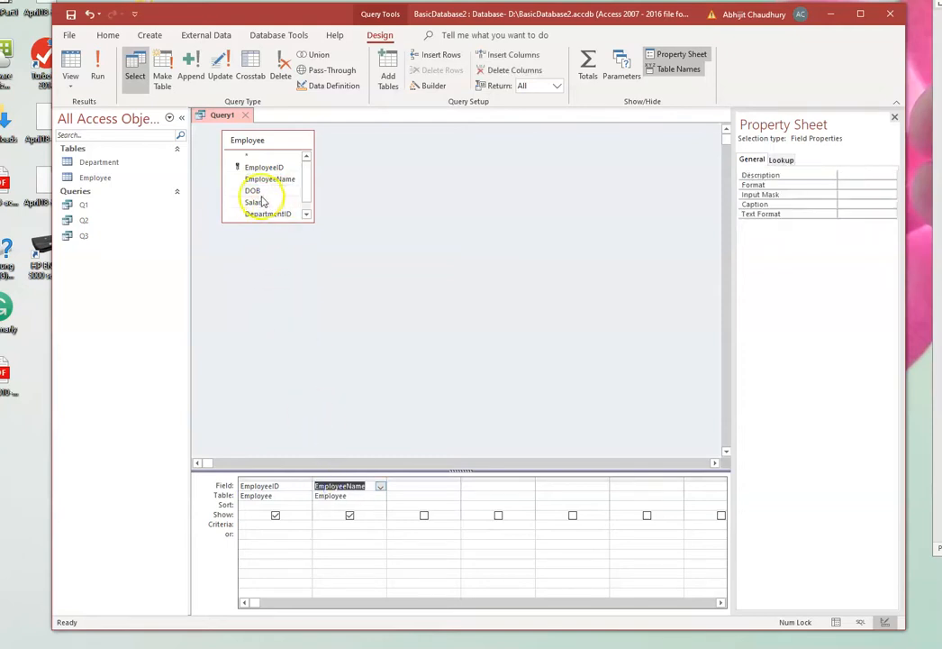
drag(253, 189, 409, 488)
drag(255, 191, 487, 486)
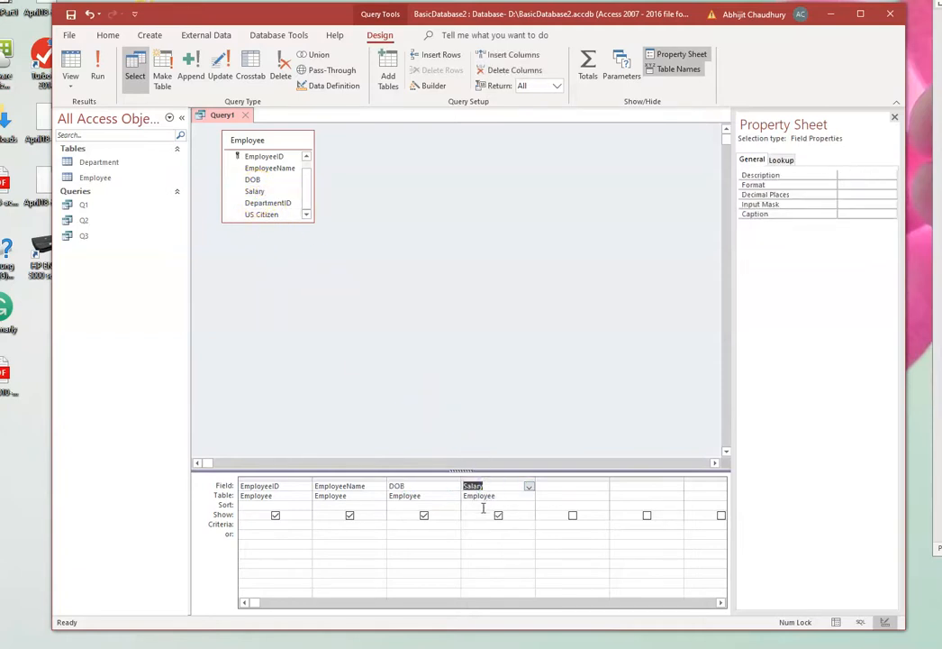
- Set the Salary criterion to >50000 and run the query
click(480, 525)
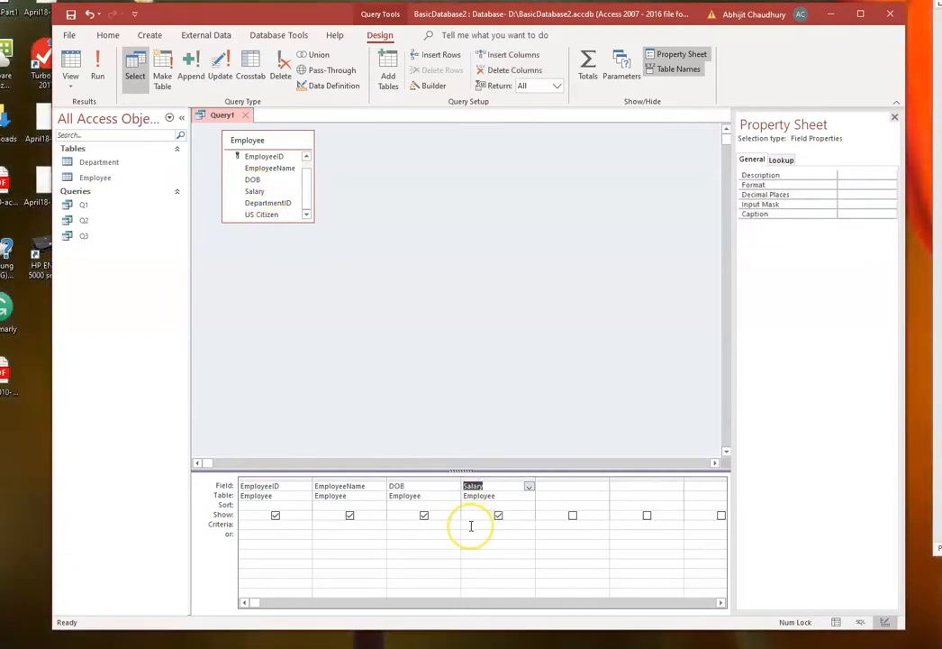
click(469, 523)
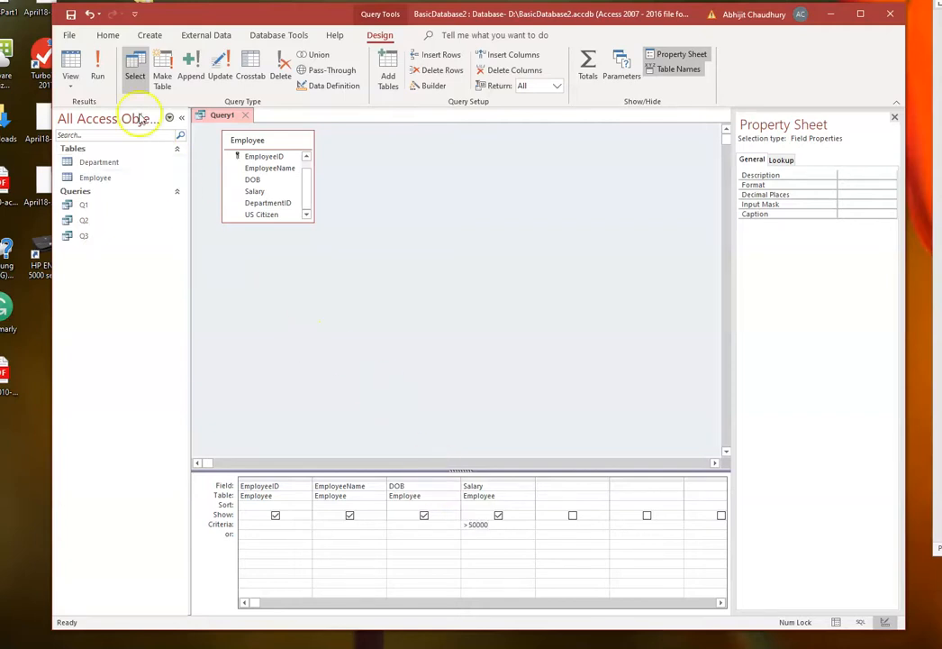
click(97, 70)
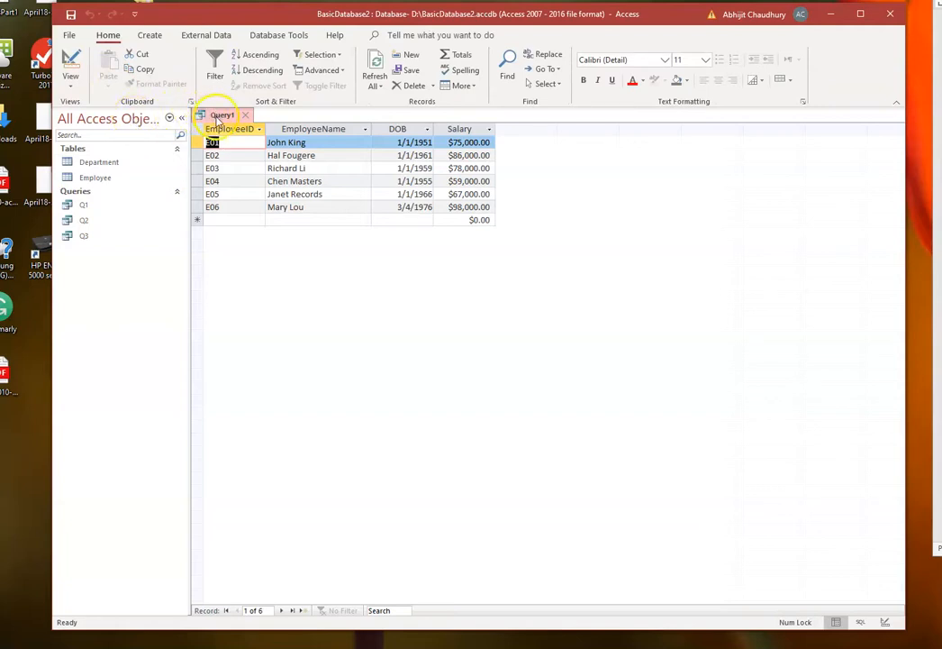
- Save the salary-filtered query as Q4 and close it
right_click(220, 116)
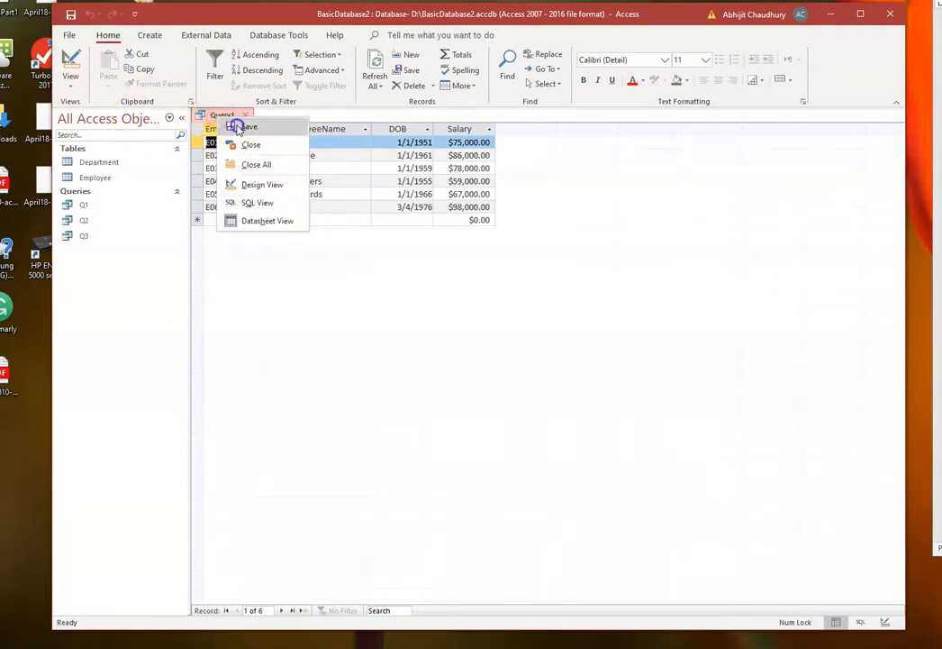
click(241, 127)
click(427, 225)
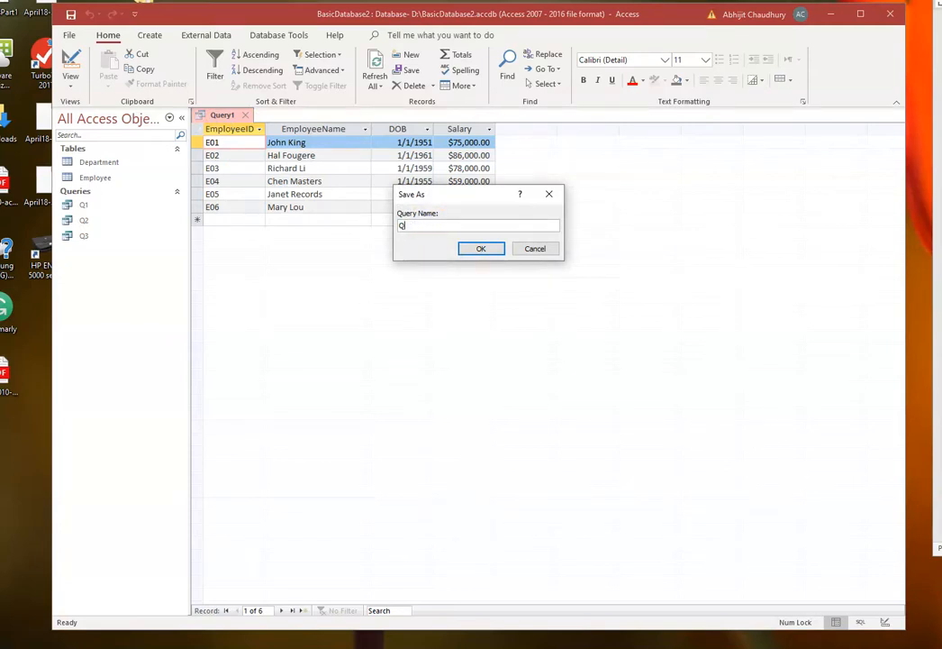
click(485, 246)
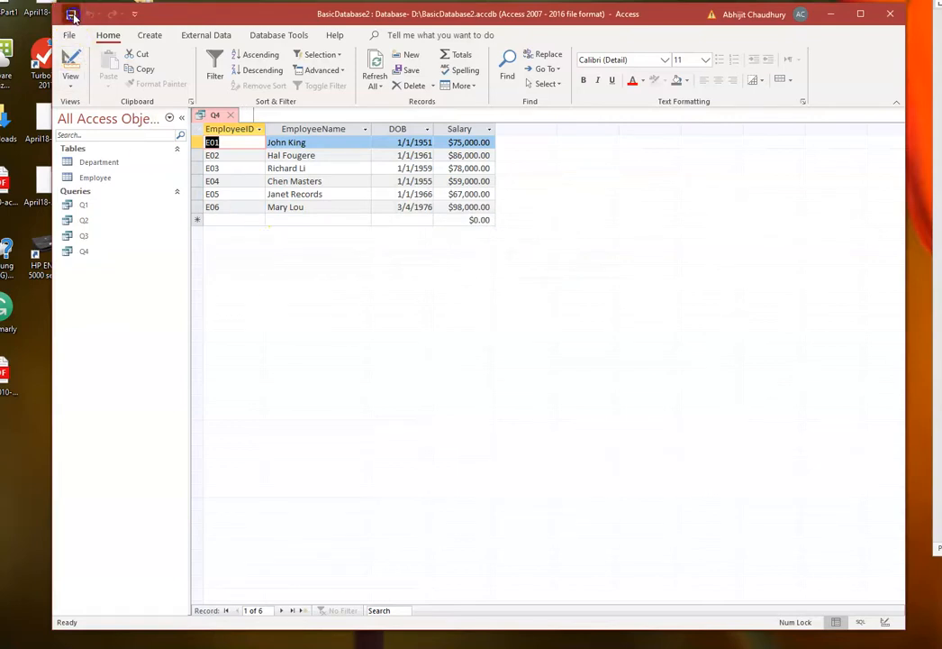
click(230, 115)
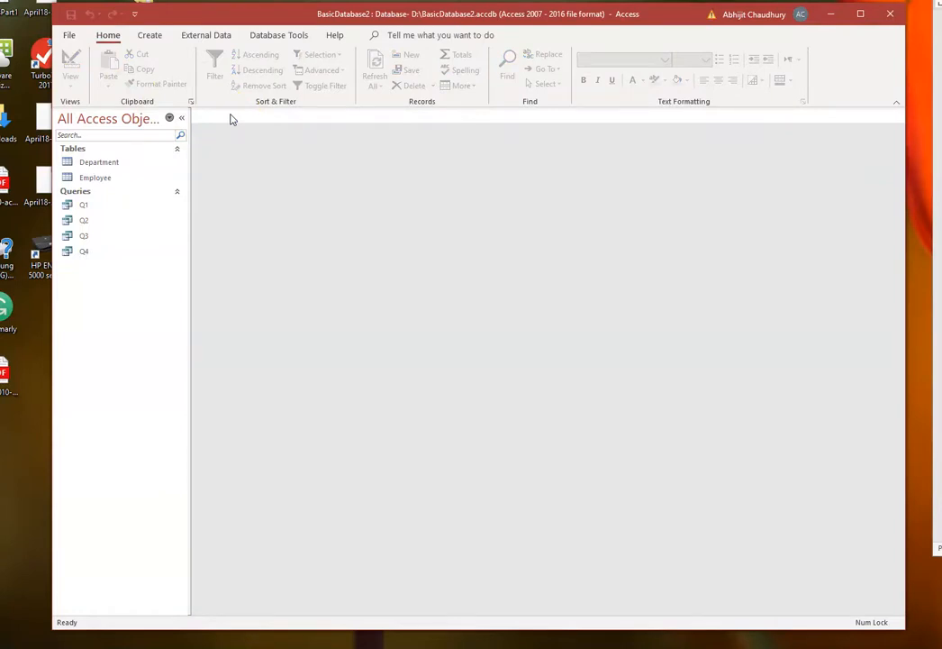
- Create a new query in Design View based on the Employee table only
click(149, 36)
click(255, 68)
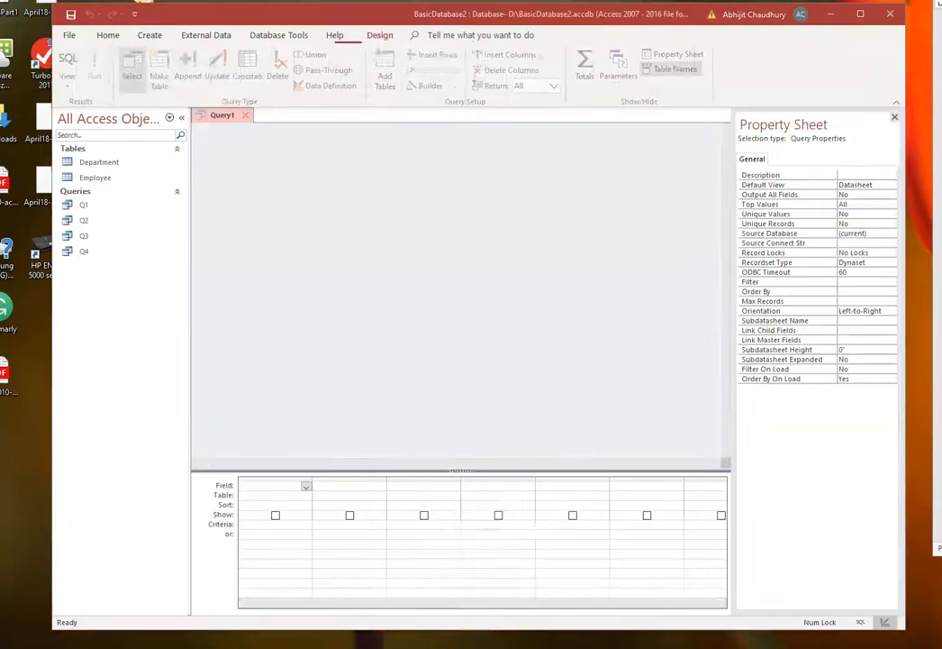
drag(454, 365, 464, 230)
click(403, 271)
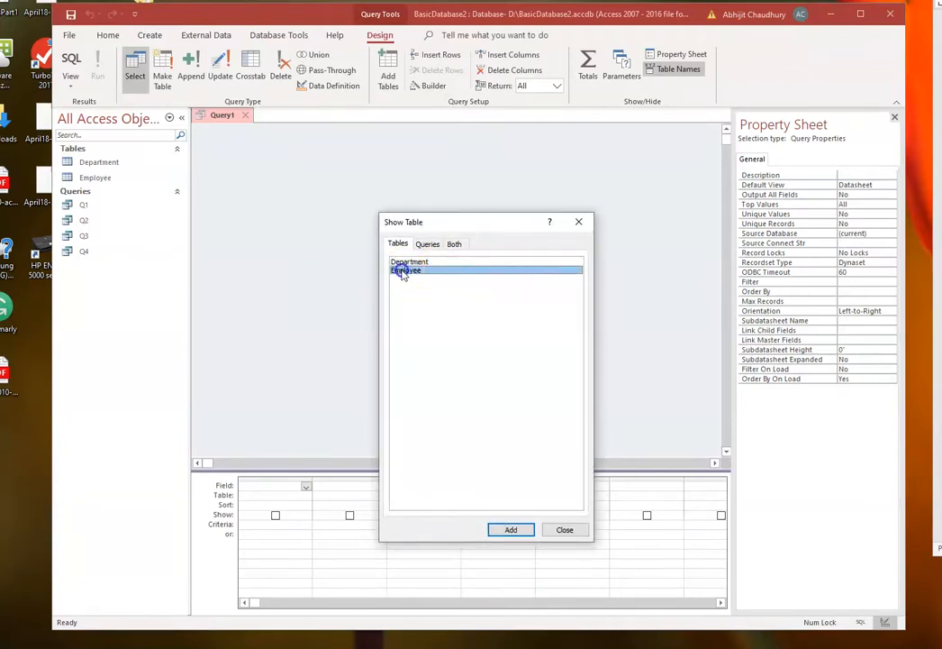
click(510, 531)
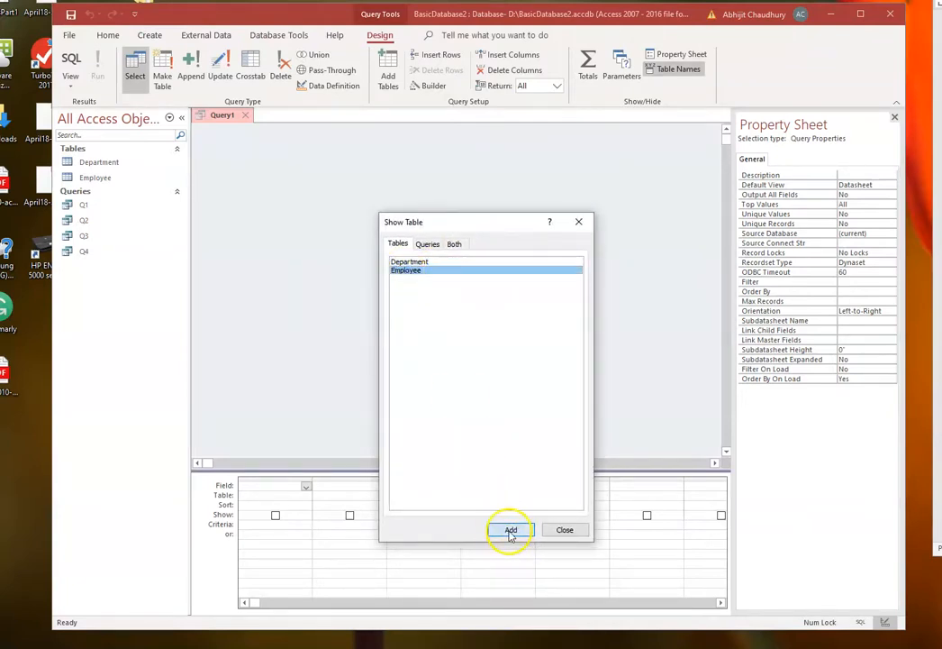
click(564, 530)
- Add the Employee fields EmployeeID, EmployeeName, DOB and Salary to the new query's grid
drag(257, 167, 266, 485)
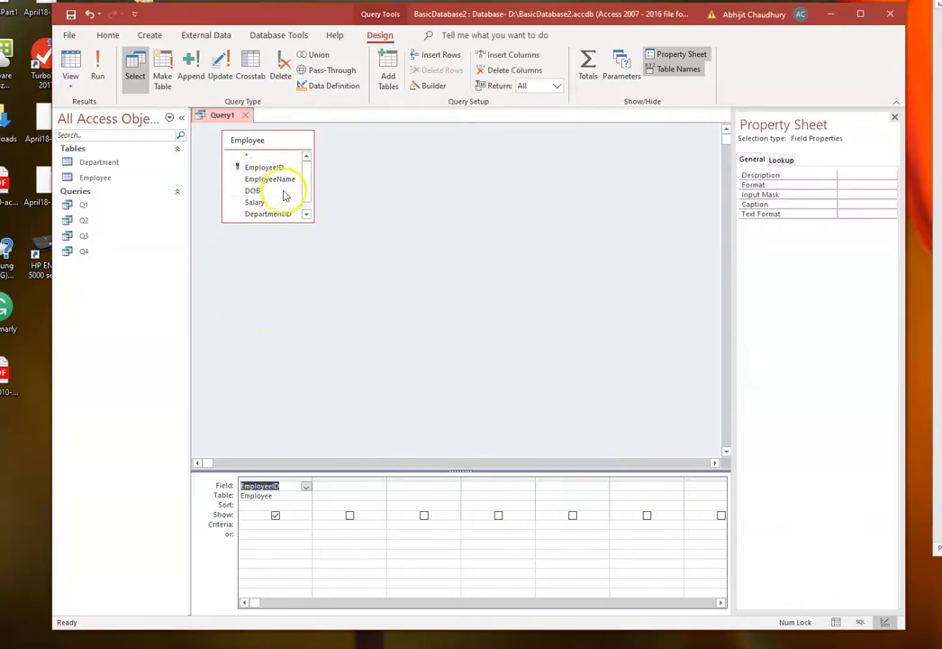
drag(279, 178, 338, 486)
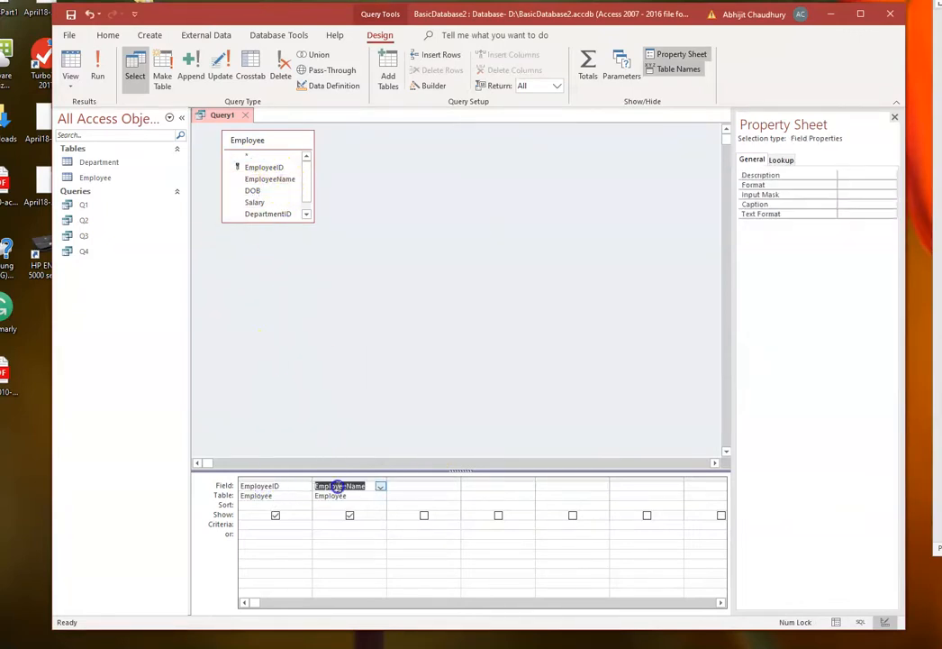
drag(253, 191, 399, 487)
drag(257, 202, 496, 487)
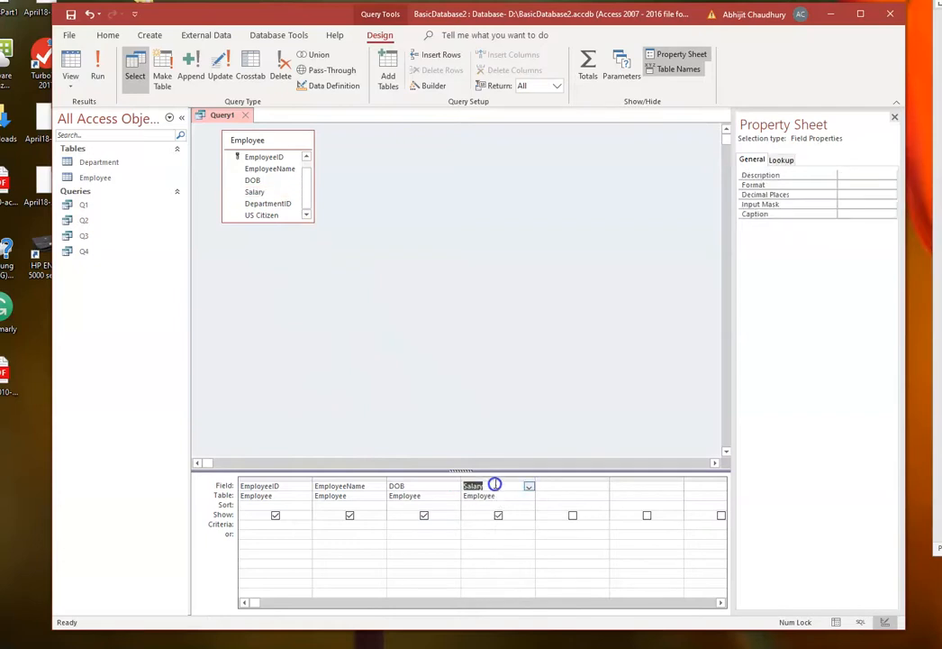
- Set the DOB criterion to <1/1/1965 and run the query
click(392, 526)
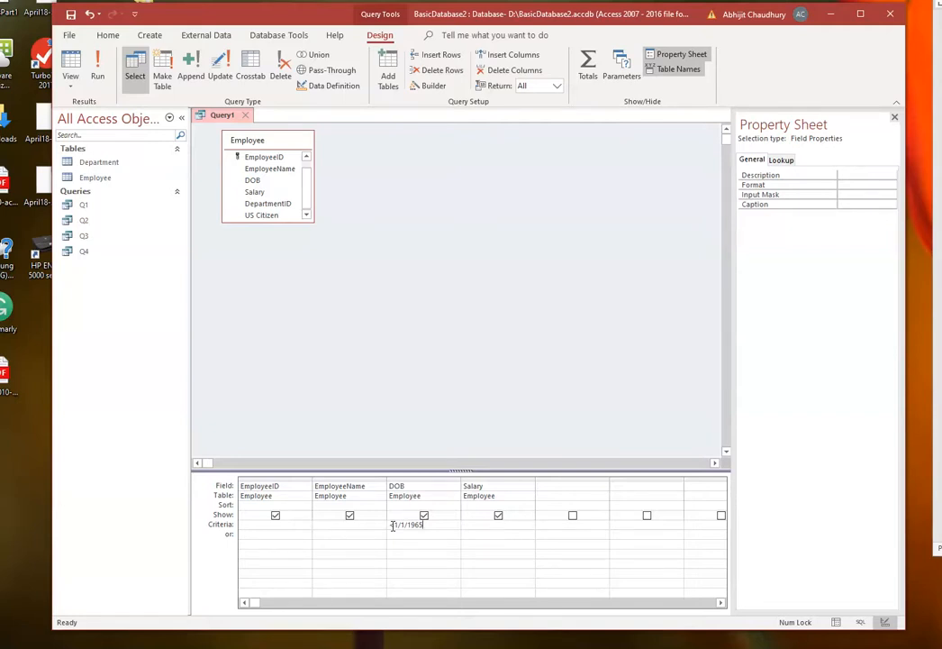
click(97, 68)
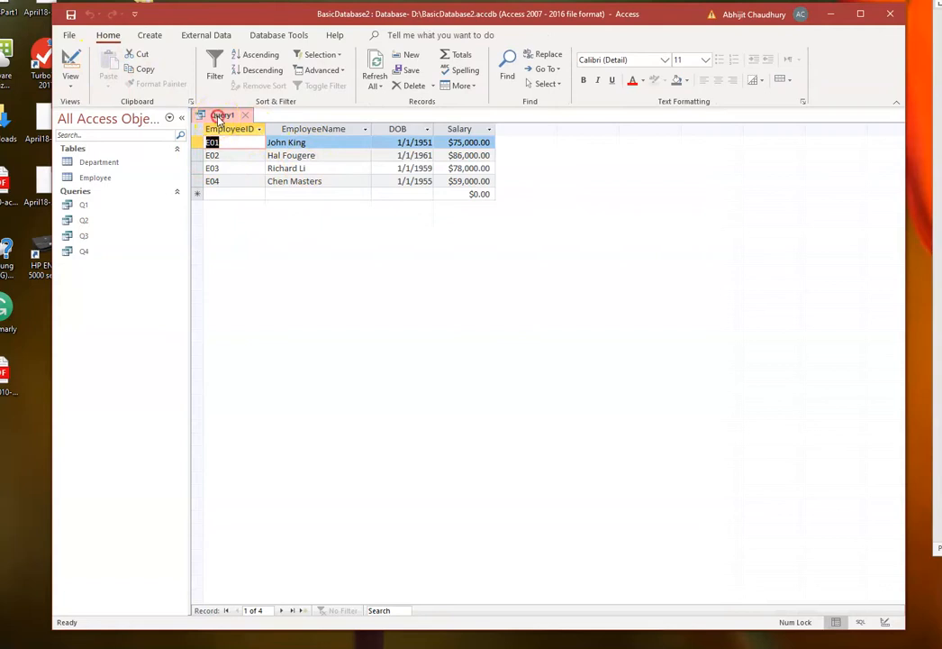
- Save the DOB-filtered query as Q5 and close it
right_click(218, 119)
click(225, 126)
click(426, 226)
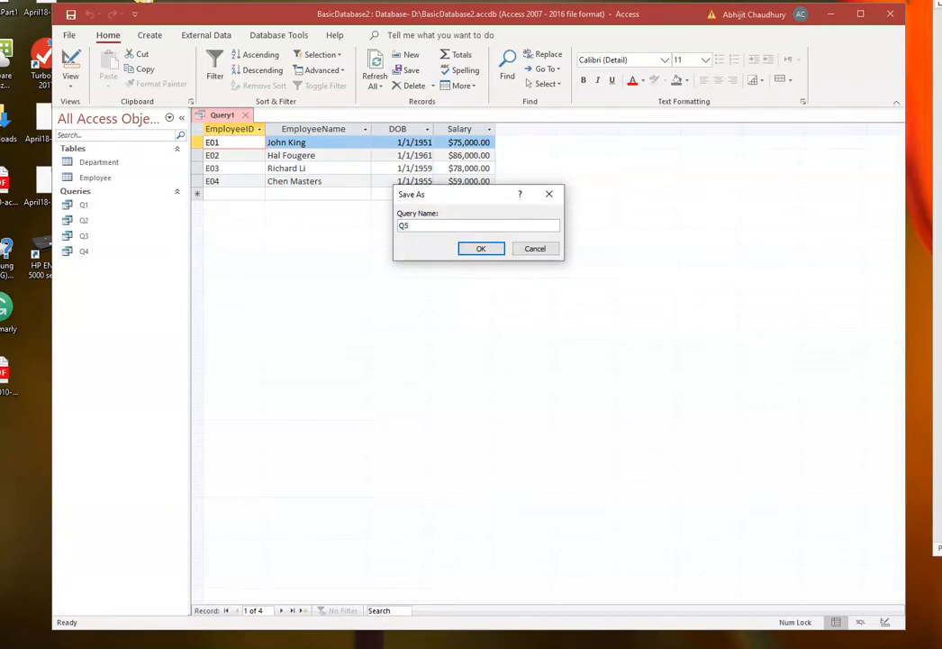
click(481, 249)
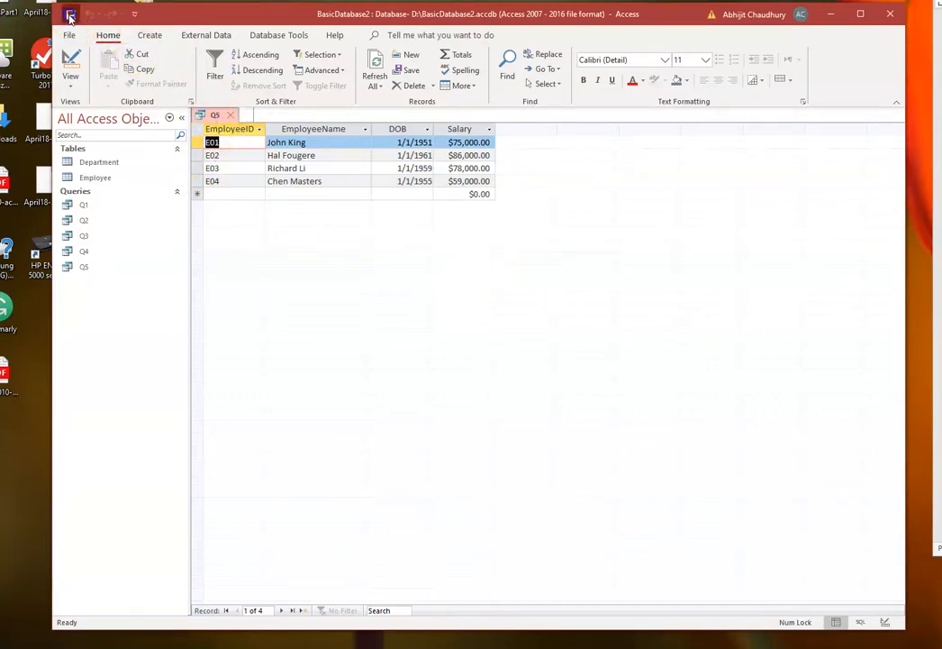
click(231, 116)
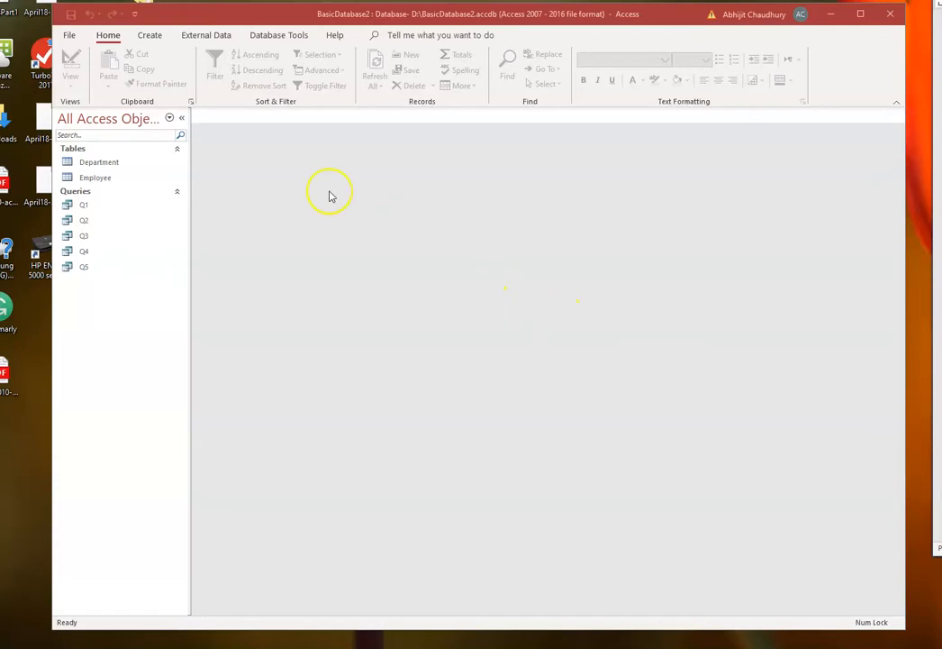
- Create one more query in Design View using just the Employee table
click(151, 38)
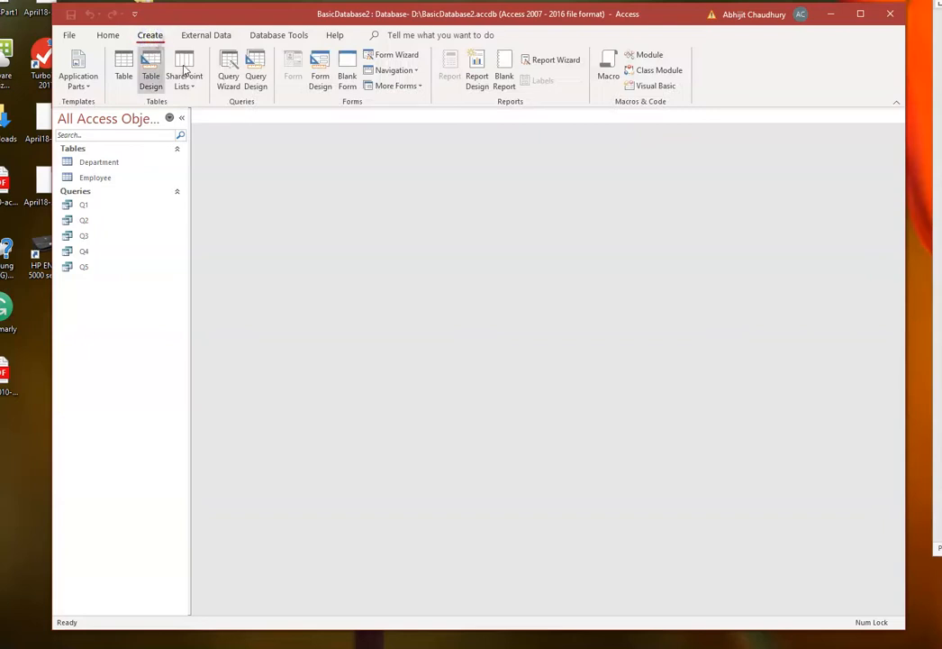
click(255, 70)
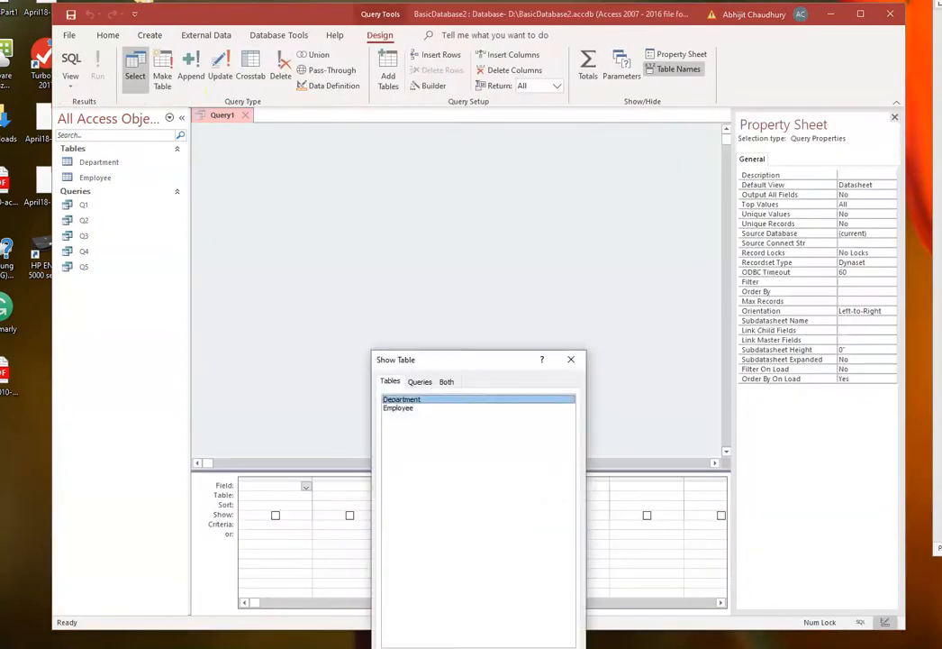
click(393, 409)
drag(453, 360, 454, 269)
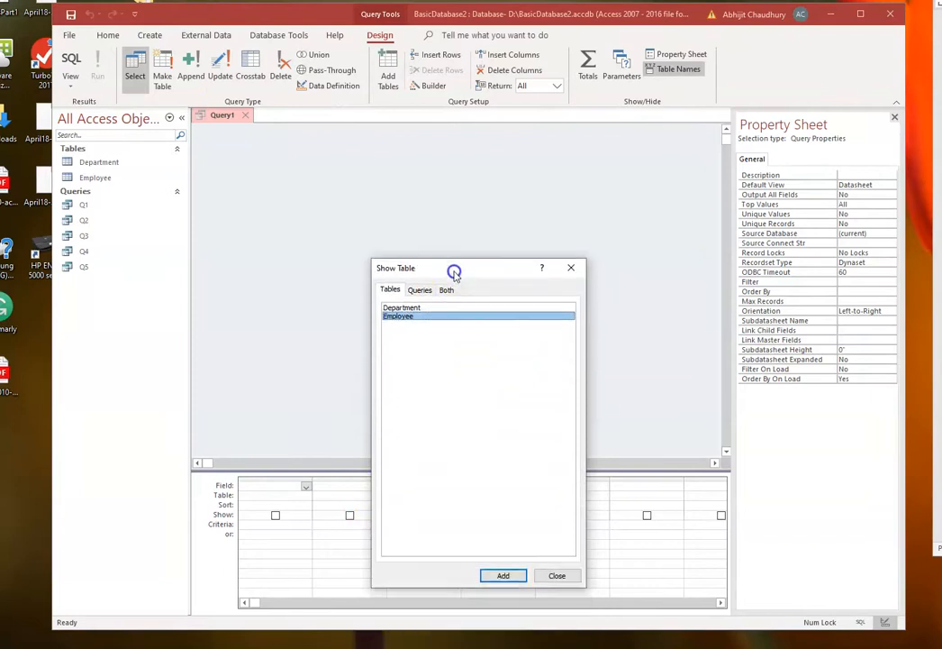
click(489, 575)
click(562, 573)
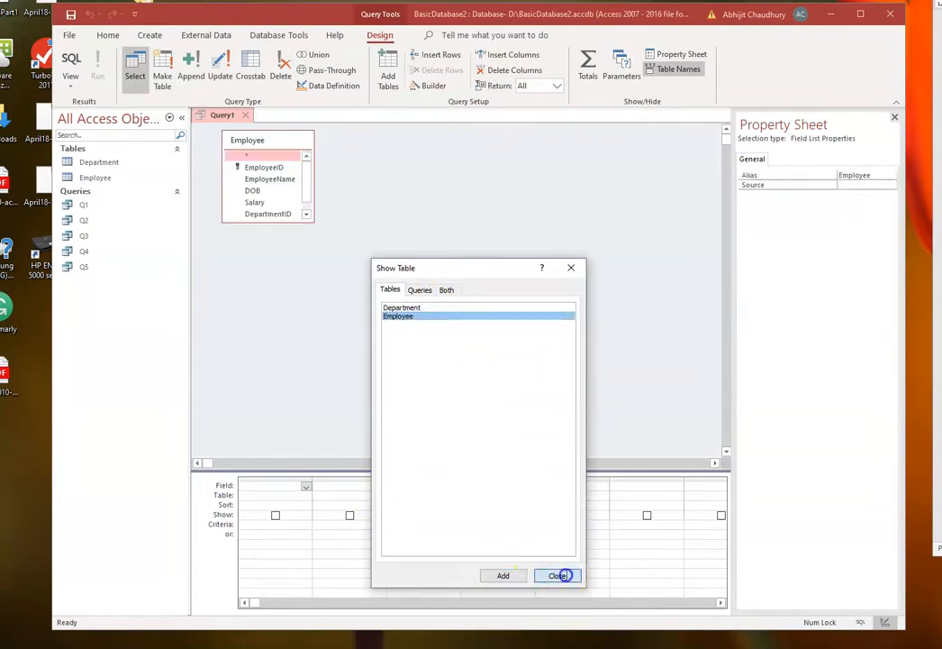
- Place EmployeeID, EmployeeName, DOB and Salary from Employee in the first four columns of the query grid
click(260, 179)
drag(260, 176, 260, 486)
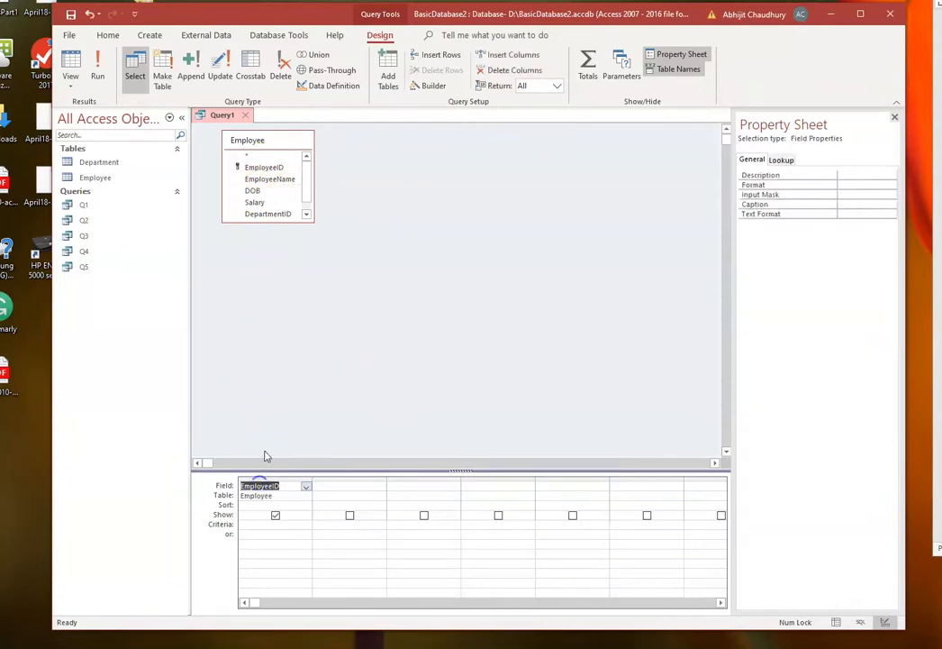
drag(270, 171, 328, 487)
drag(253, 180, 406, 489)
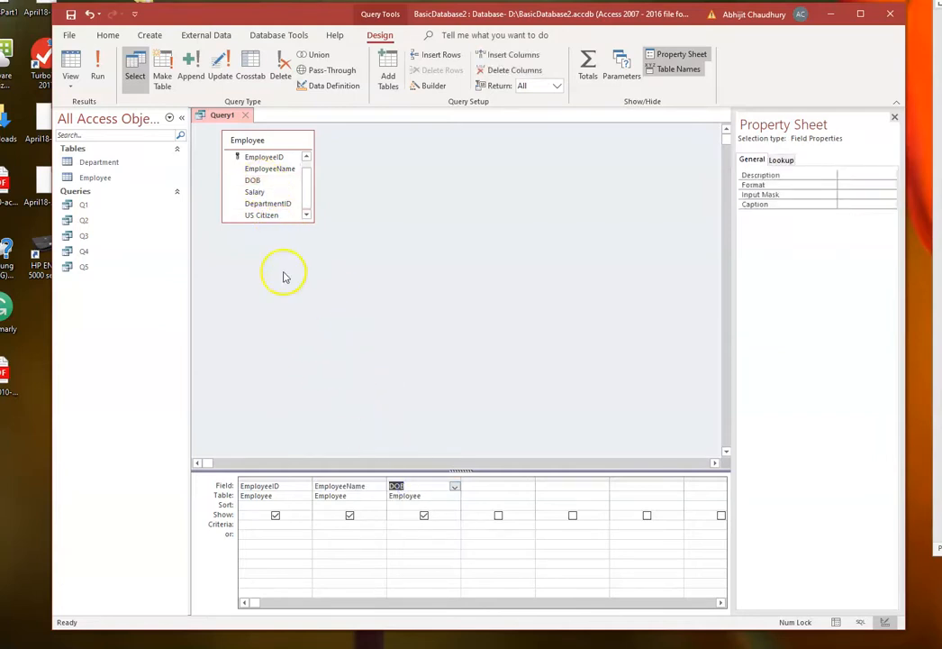
drag(260, 193, 490, 487)
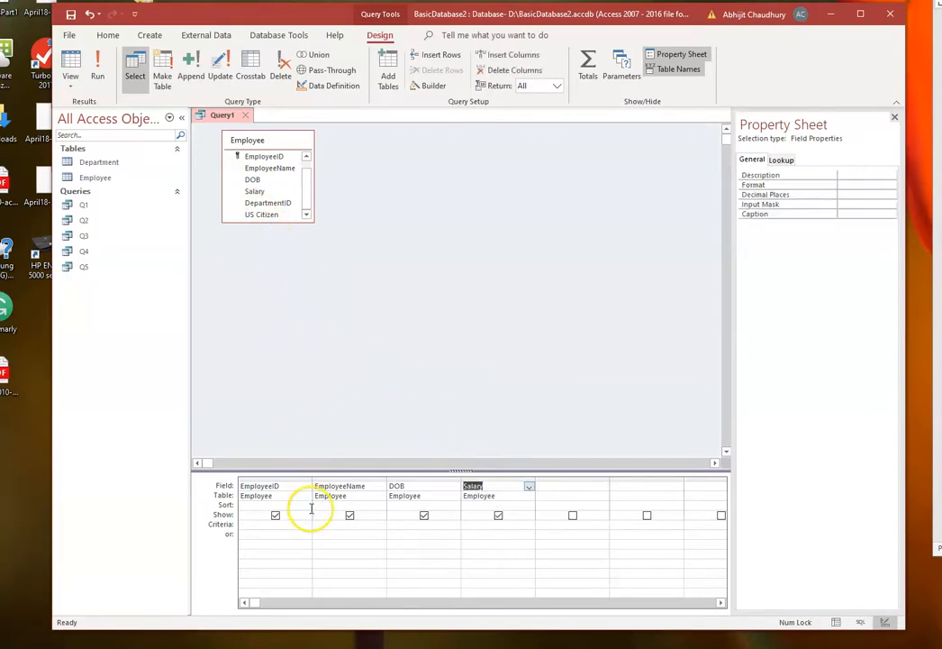
- Set the criteria Salary <75000 and DOB >1/1/1965 on the same row, and run the query
click(469, 524)
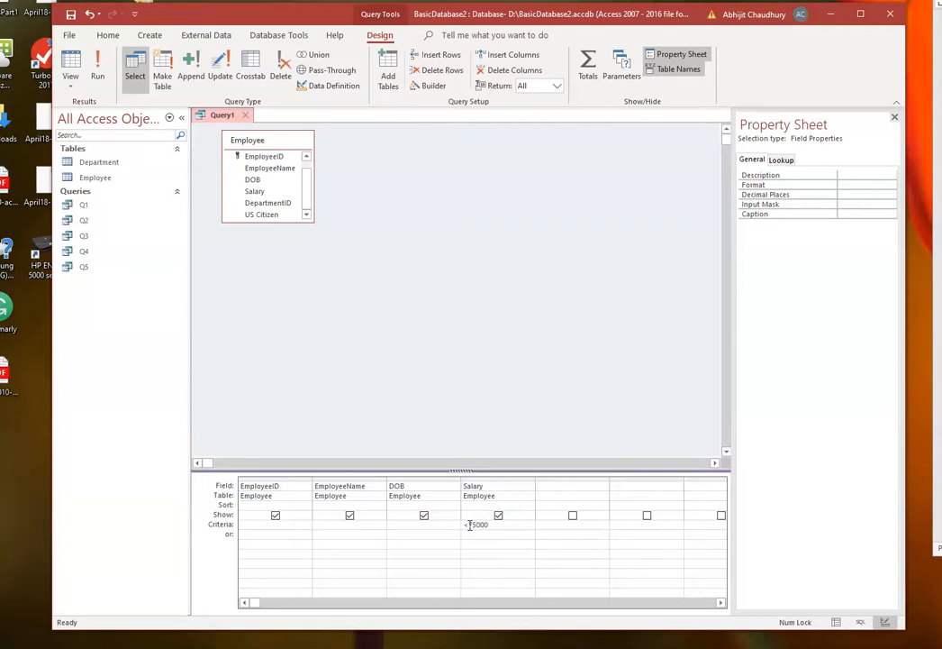
click(396, 524)
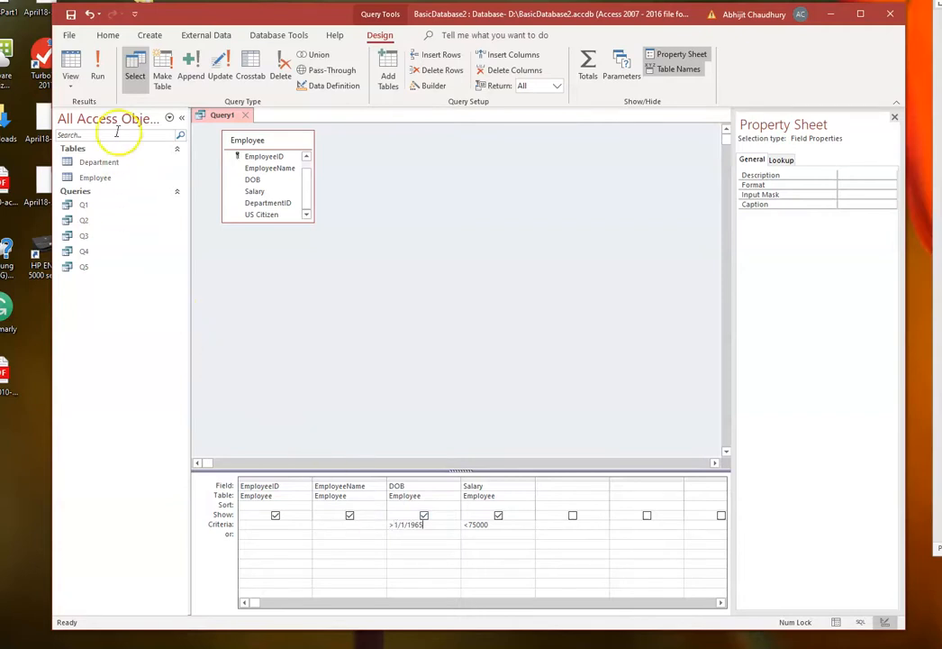
click(99, 68)
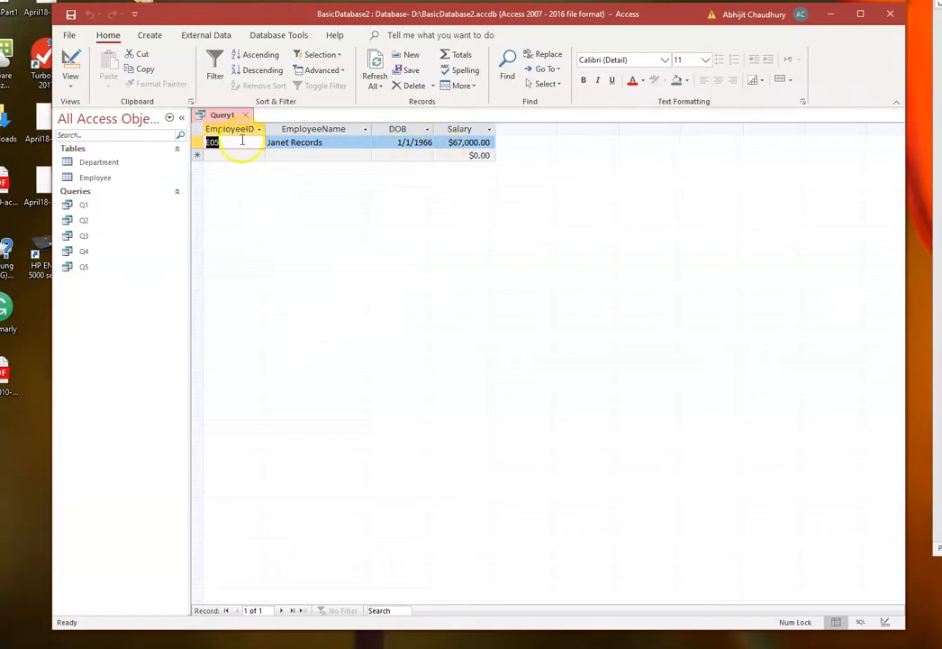
- Save the query filtered by both DOB and Salary as Q6
right_click(221, 117)
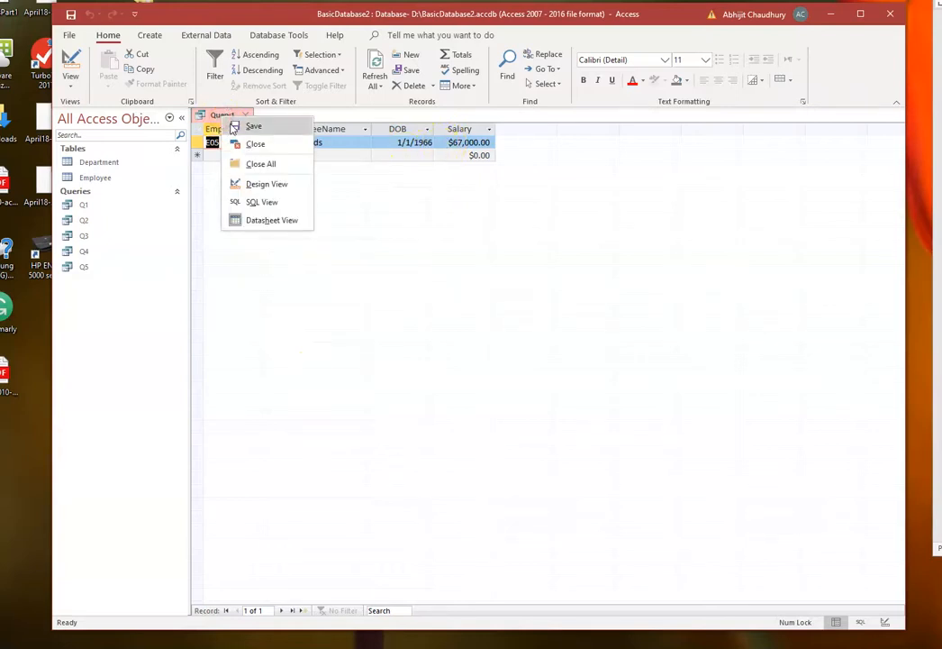
click(239, 126)
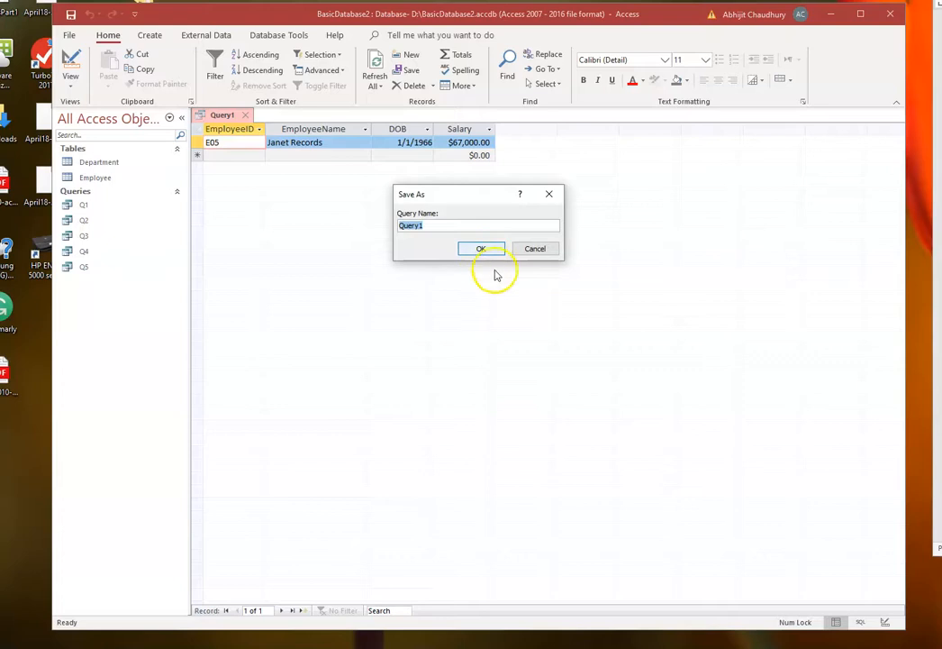
click(426, 225)
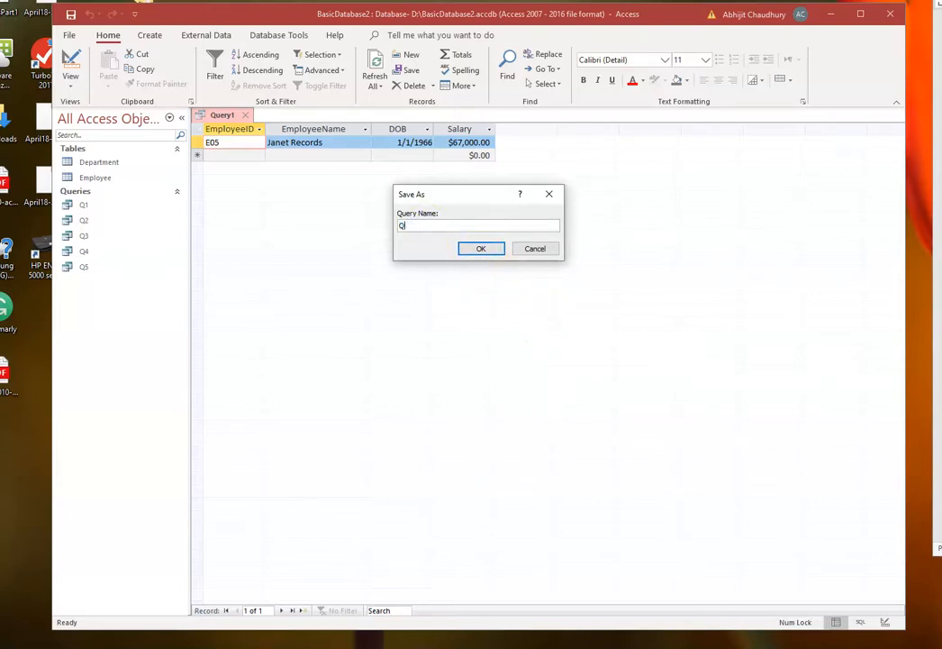
click(481, 249)
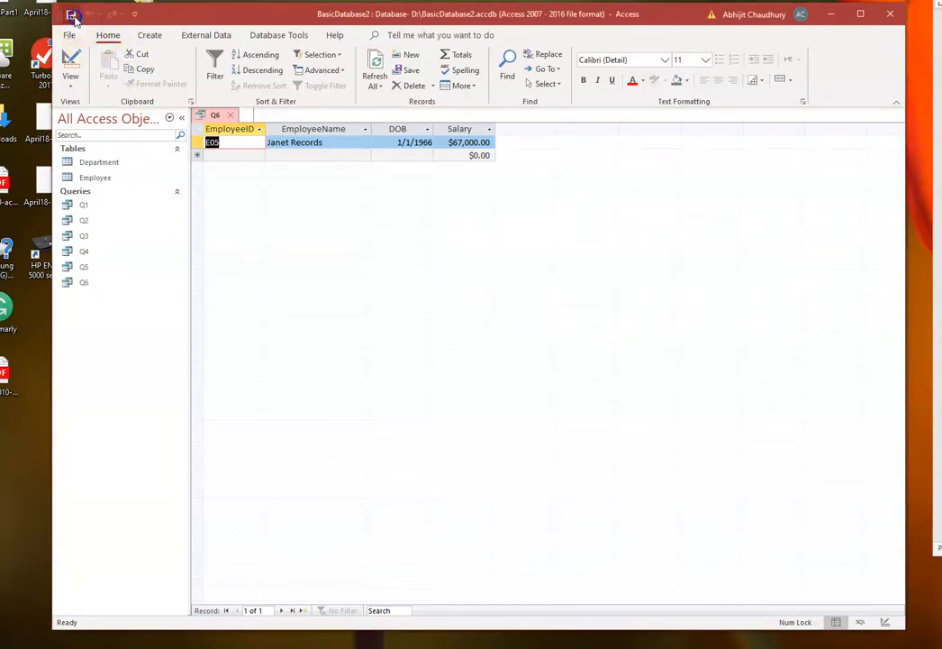
- Close Q6 and create a new query in Design View based on the Employee table only
click(230, 114)
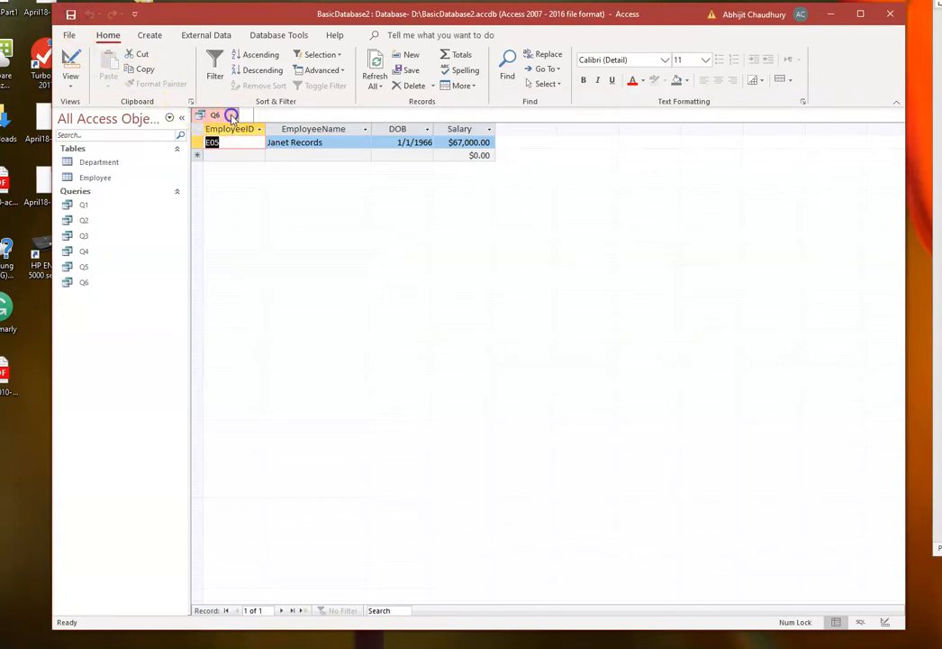
click(150, 36)
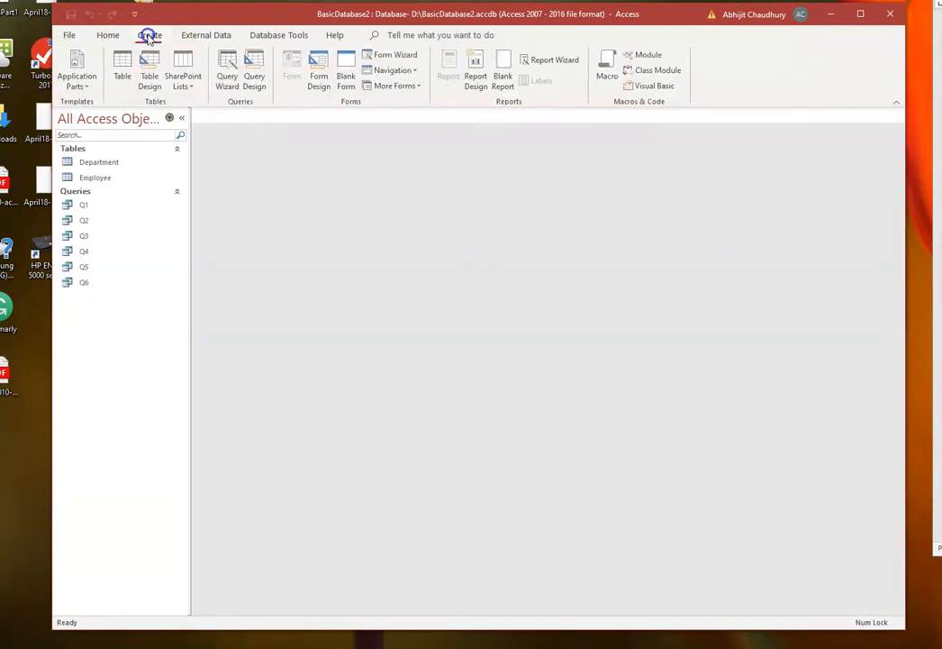
click(255, 65)
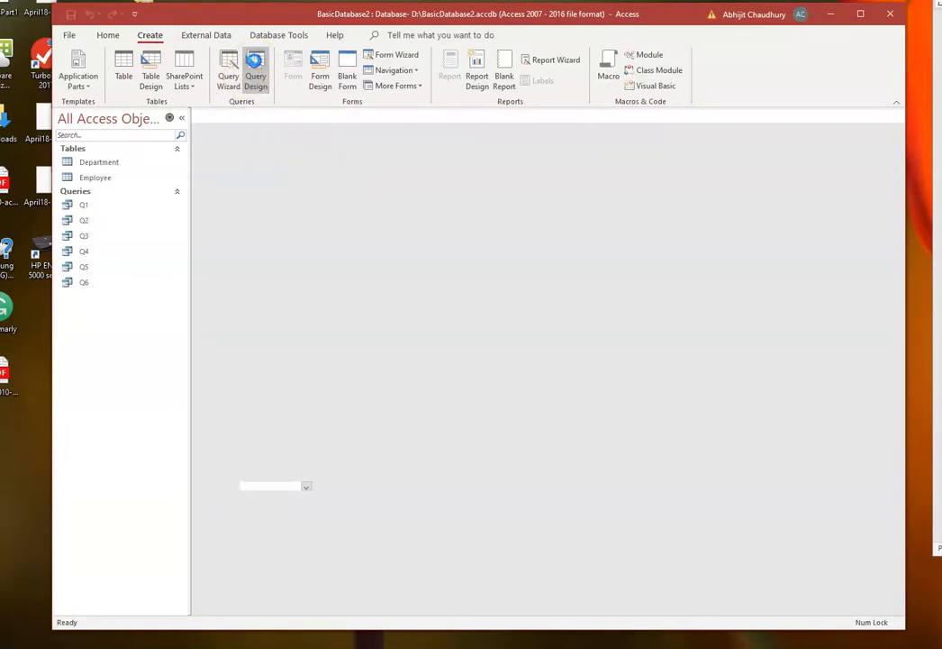
drag(466, 366, 466, 260)
click(397, 298)
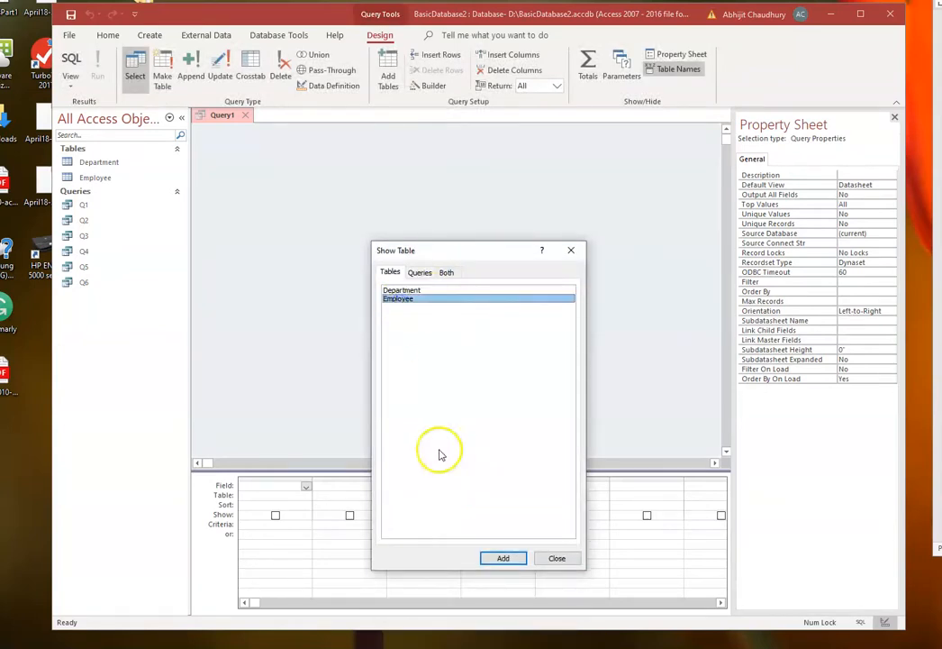
click(504, 558)
click(555, 558)
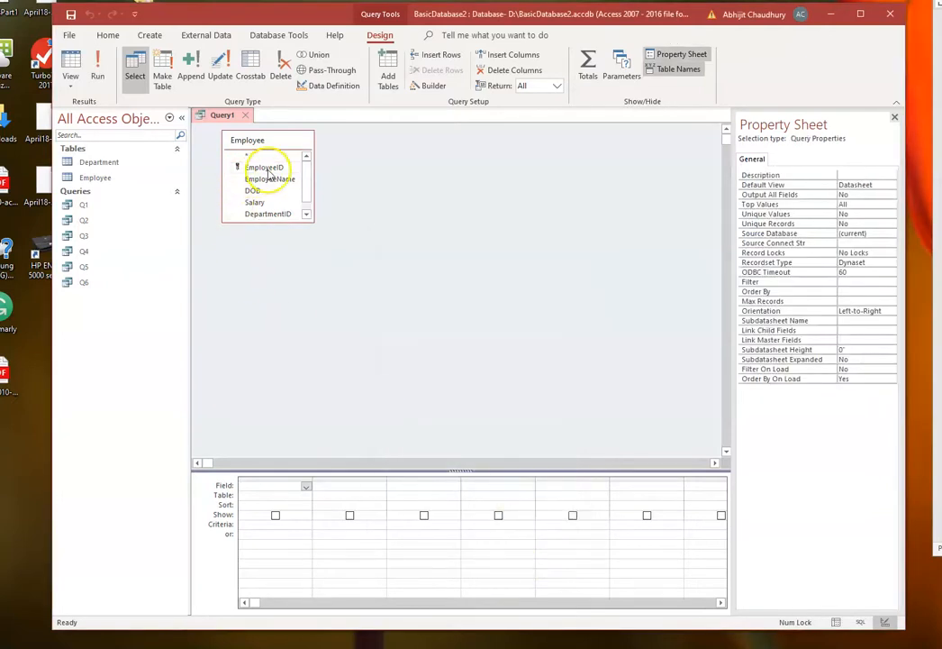
- Place EmployeeID, EmployeeName, DOB, Salary and US Citizen from Employee in the first five columns of the query grid
drag(267, 174, 260, 486)
drag(254, 169, 323, 486)
drag(253, 180, 415, 486)
drag(255, 191, 484, 489)
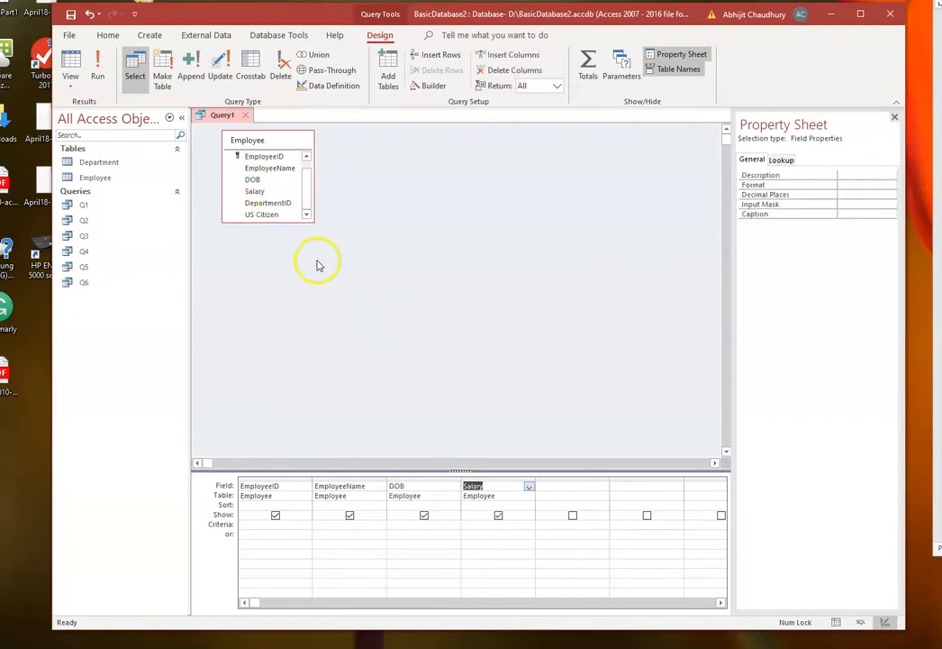
drag(263, 218, 566, 488)
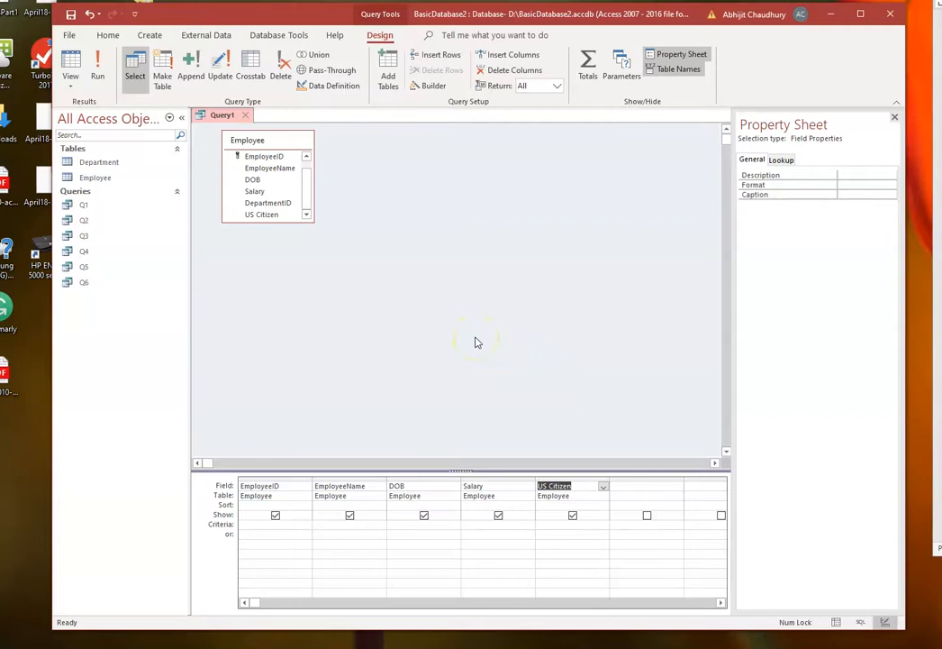
- Set the DOB criterion to >1/1/1965 and the Salary criterion to <75000 on the "or" row, and run the query
click(394, 523)
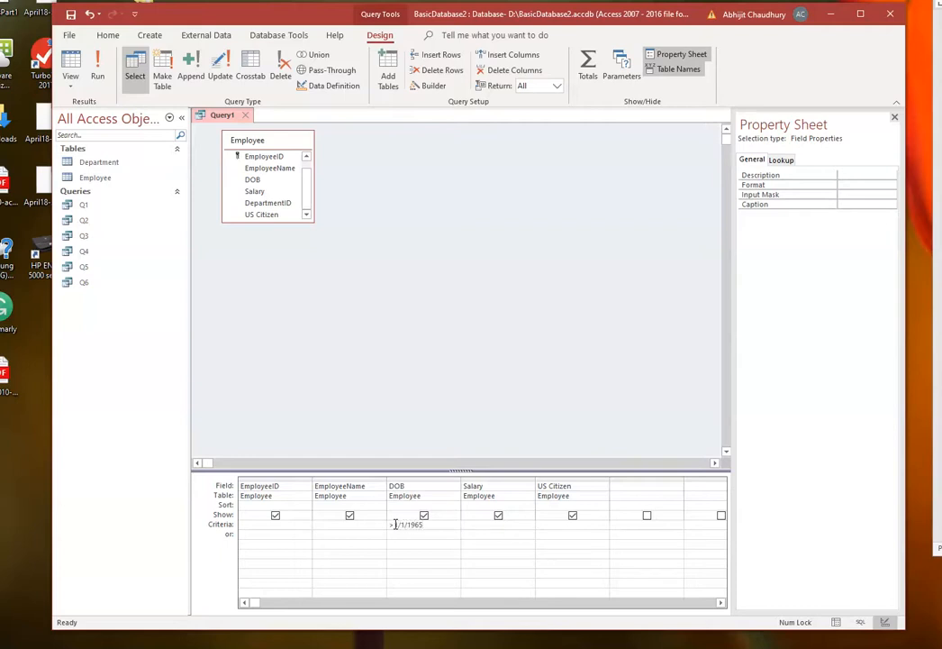
click(465, 531)
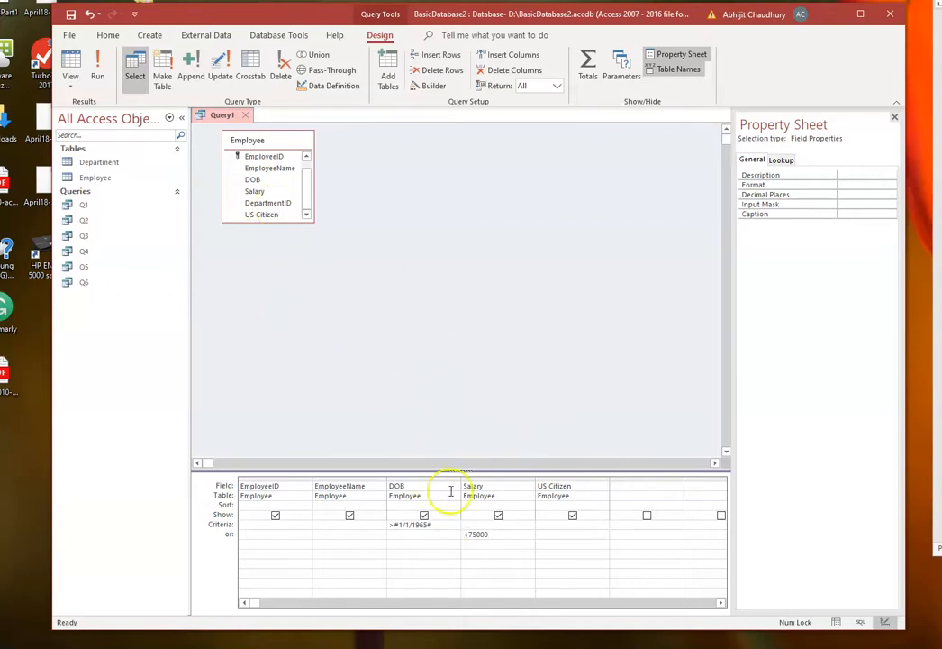
click(99, 63)
- Save the query that matches either DOB or Salary as Q7 and close it
right_click(221, 115)
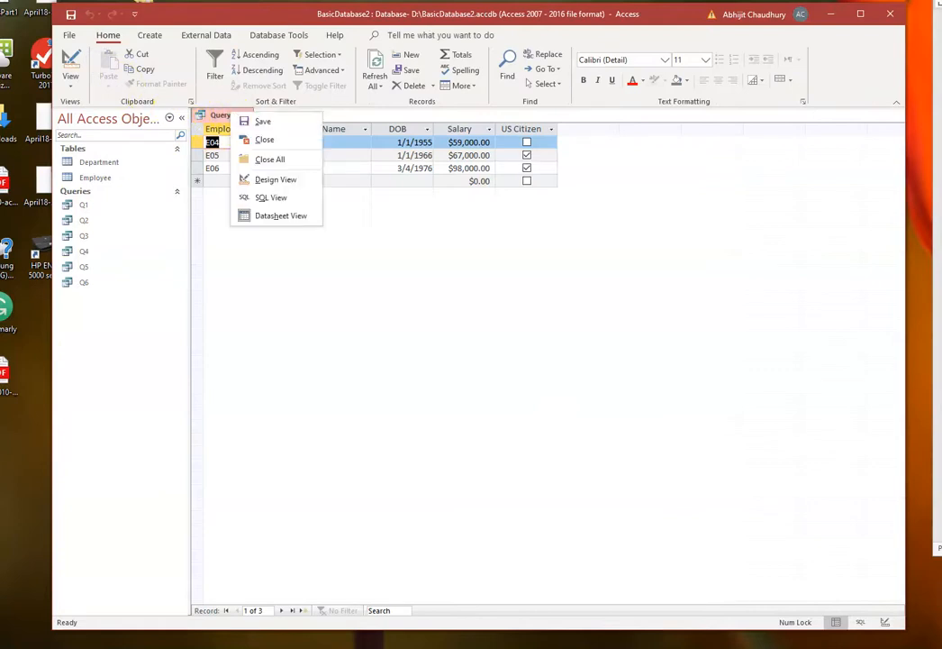
click(254, 121)
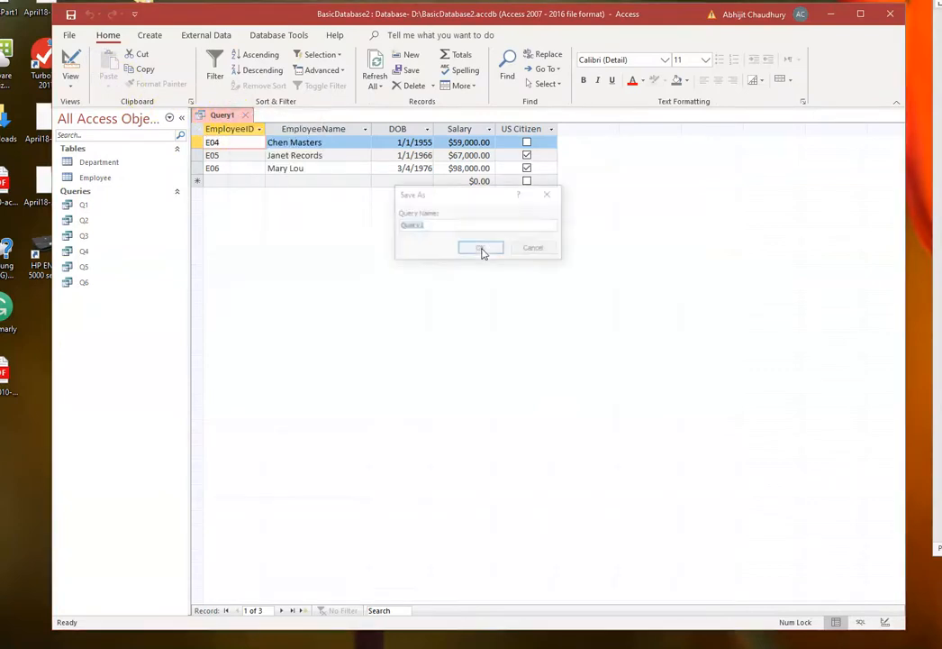
click(432, 228)
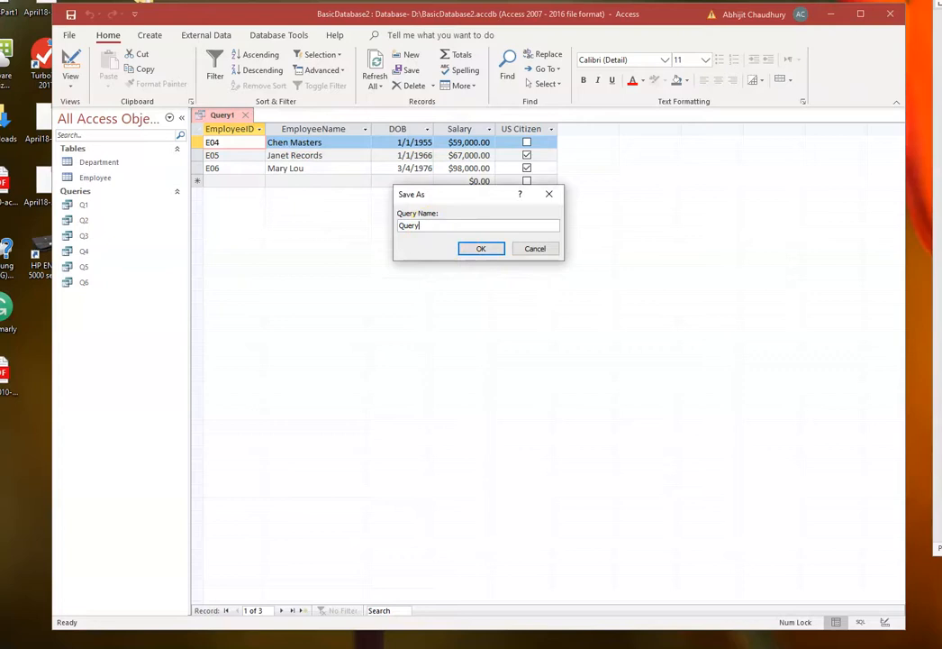
text(7)
click(480, 248)
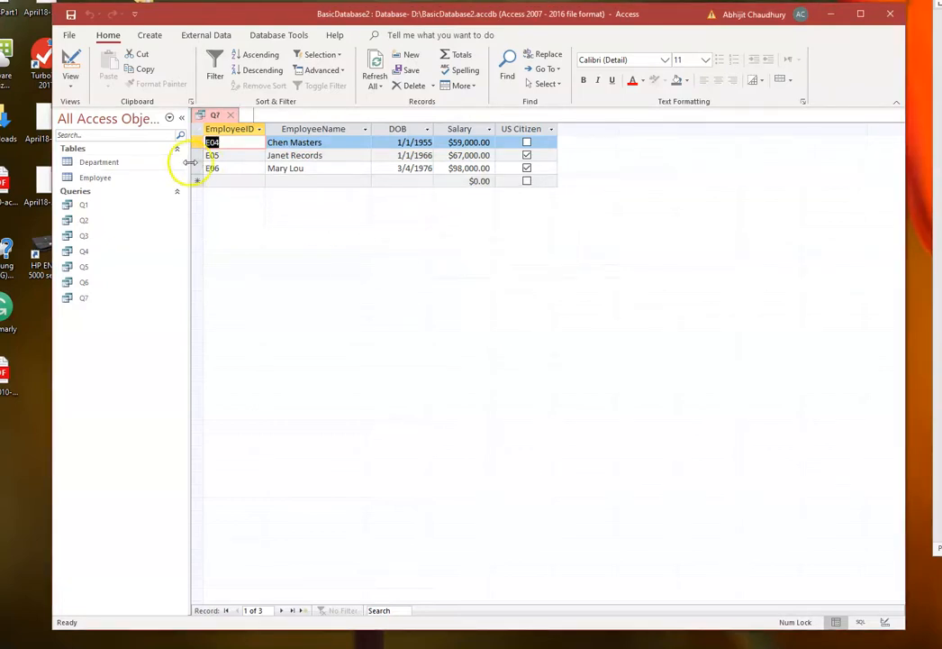
click(75, 19)
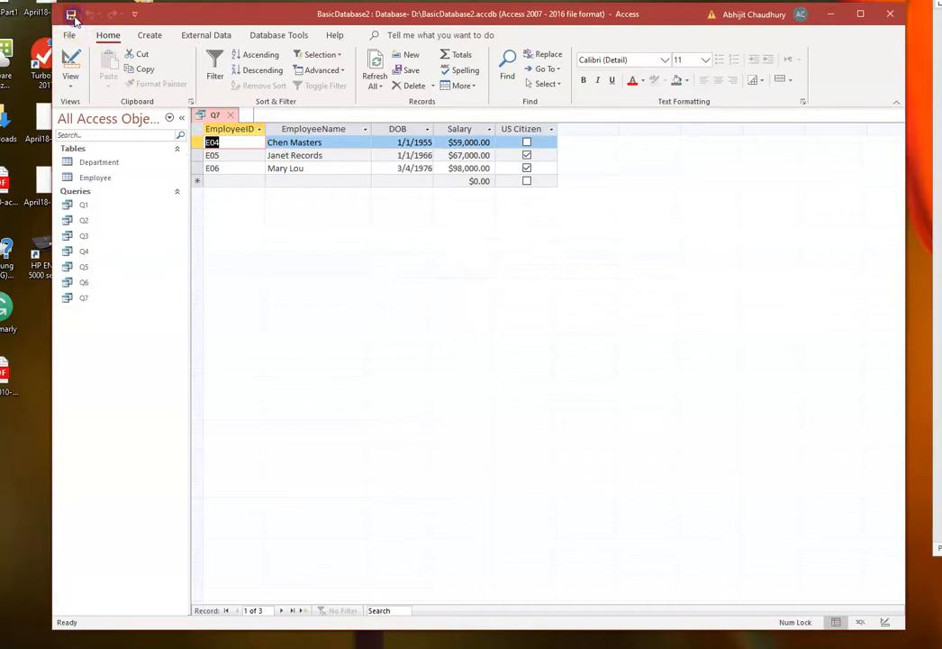
click(228, 116)
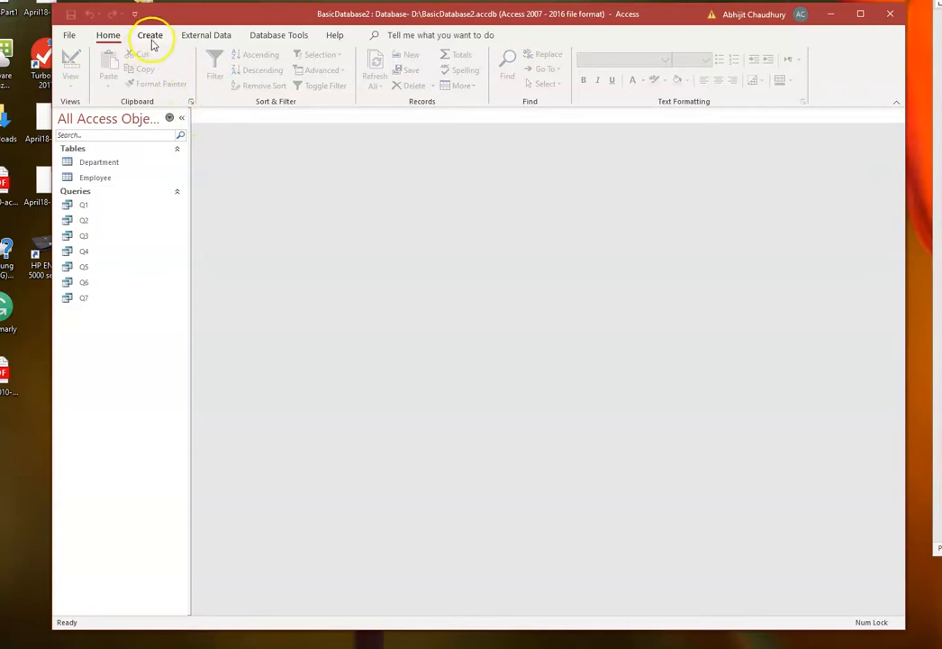
- Create another query in Design View with just the Employee table
click(150, 36)
click(255, 71)
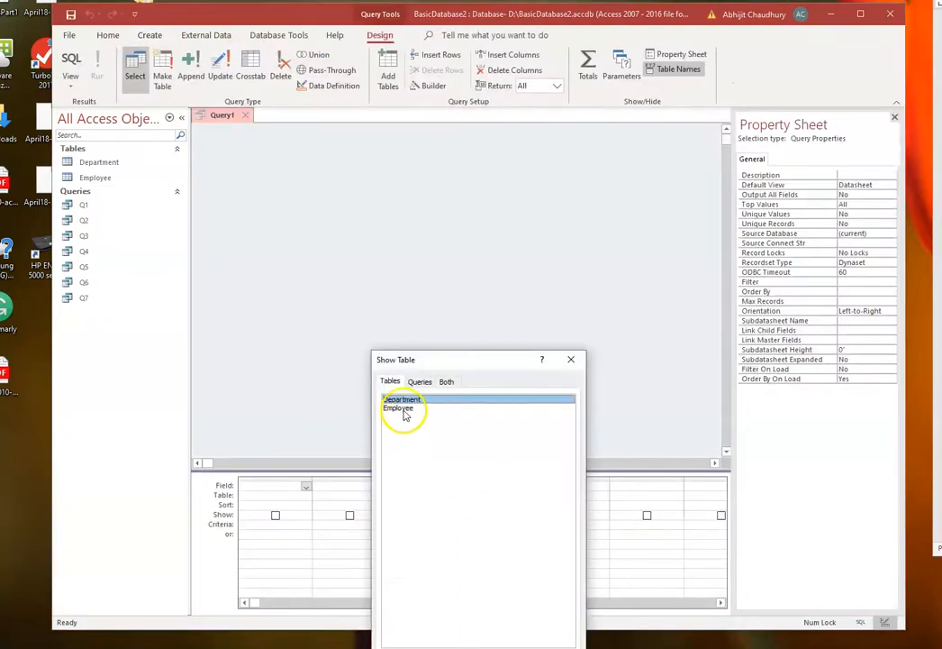
click(402, 411)
drag(446, 363, 427, 212)
click(488, 518)
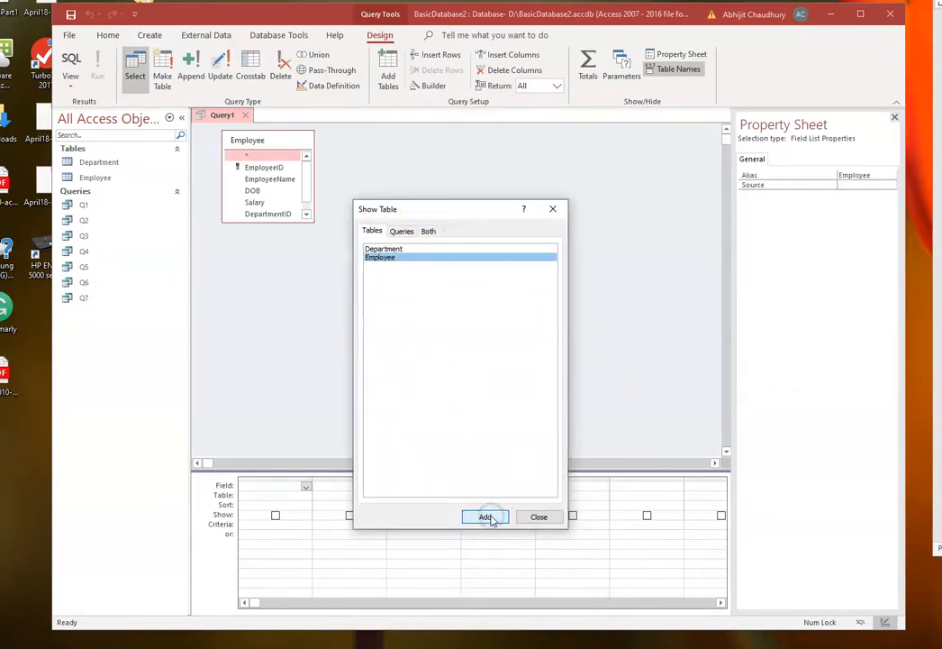
click(533, 518)
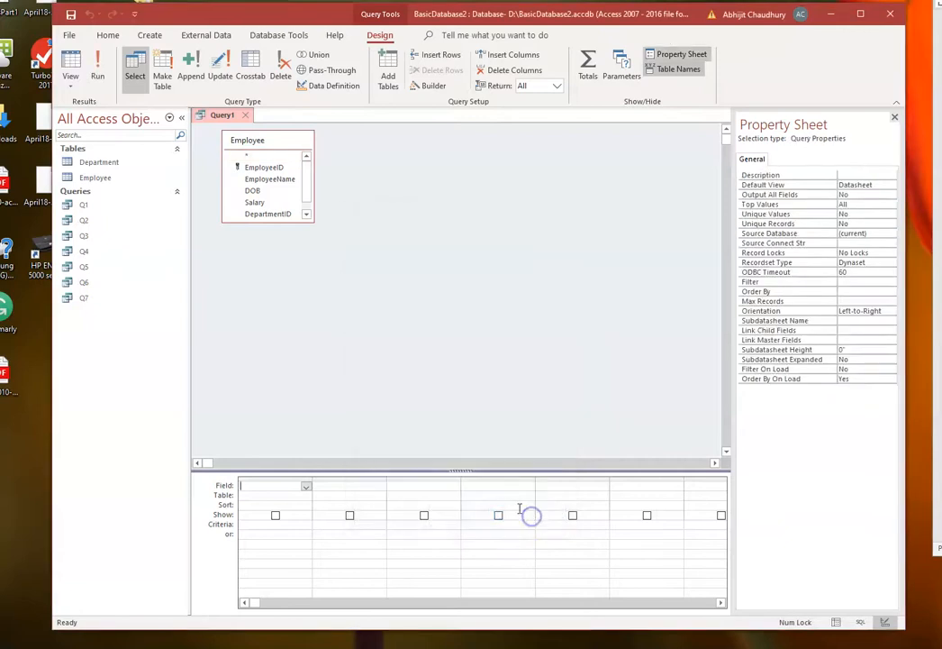
- Add EmployeeID, EmployeeName, DOB, Salary and US Citizen to the new query's grid in that order
drag(253, 167, 339, 487)
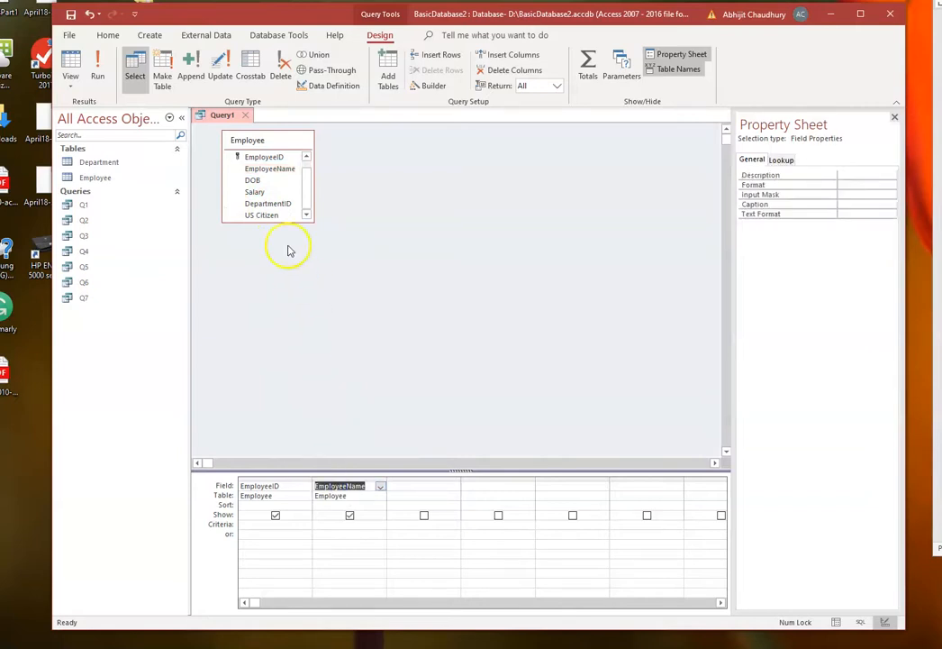
drag(252, 180, 402, 486)
drag(257, 192, 477, 491)
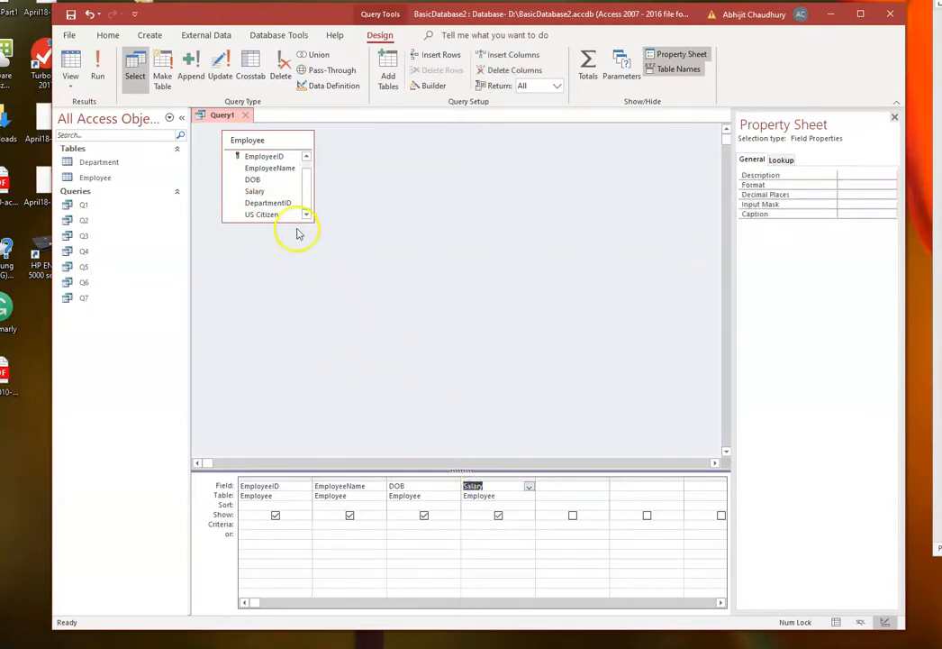
drag(260, 215, 560, 488)
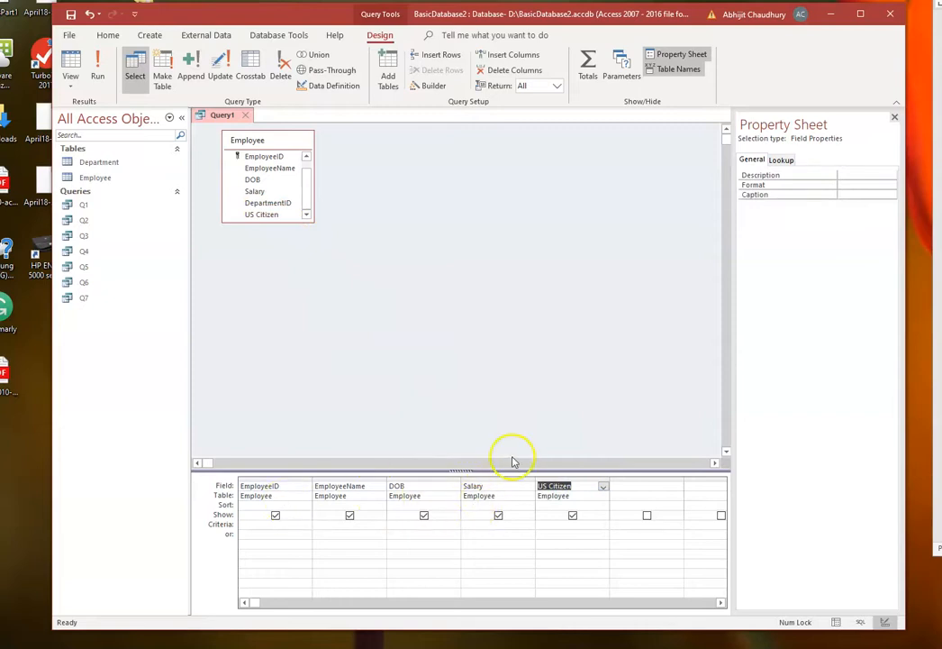
- Set the Salary criterion to Between 50000 And 75000, widen that column to show it fully, and run the query
click(471, 525)
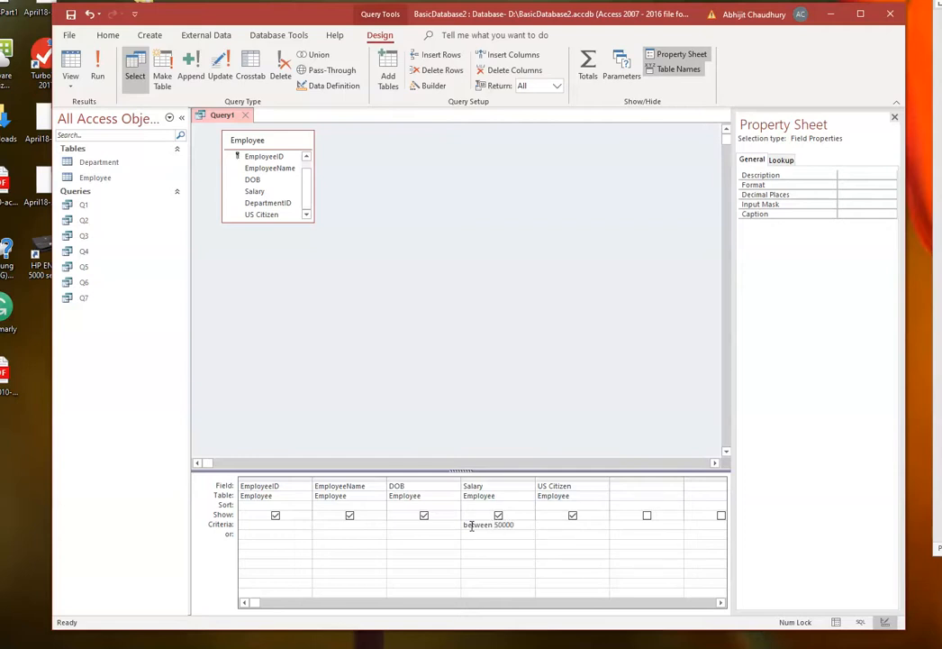
text(5000)
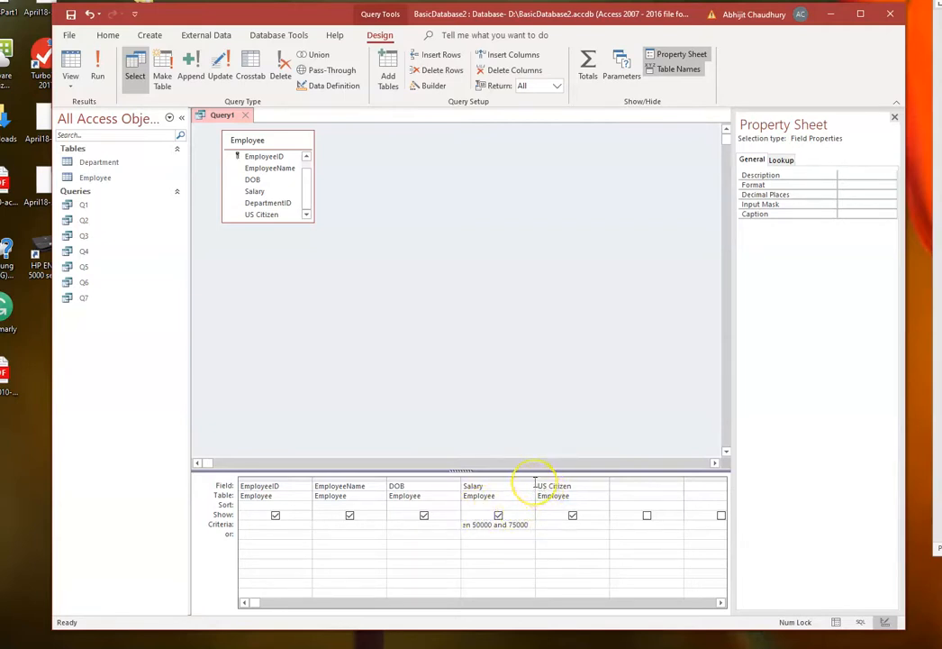
click(518, 533)
drag(538, 482, 555, 488)
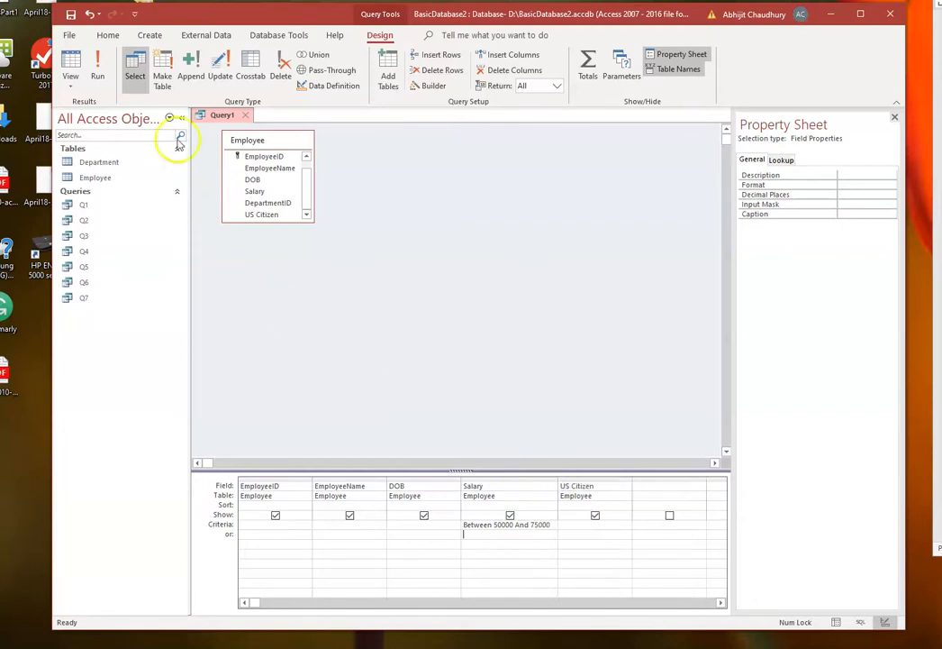
click(99, 72)
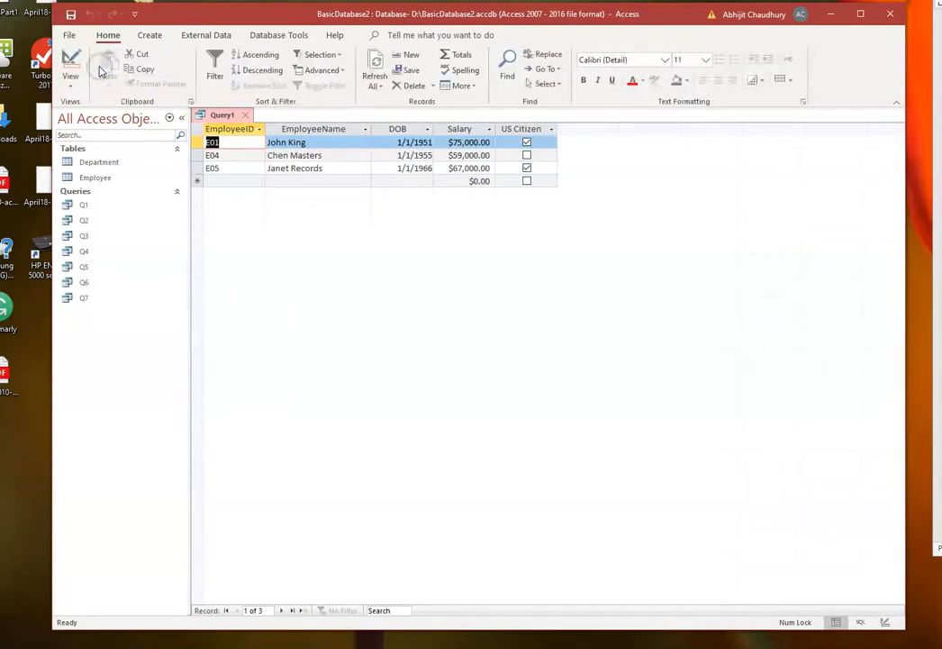
- Save the salary range query as Q8
right_click(219, 115)
click(227, 129)
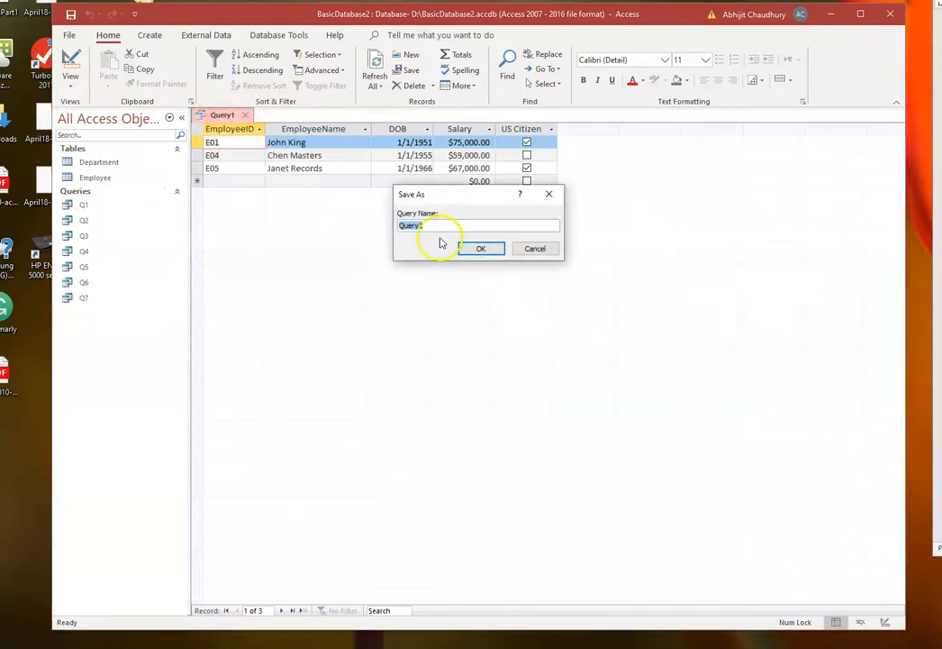
click(430, 227)
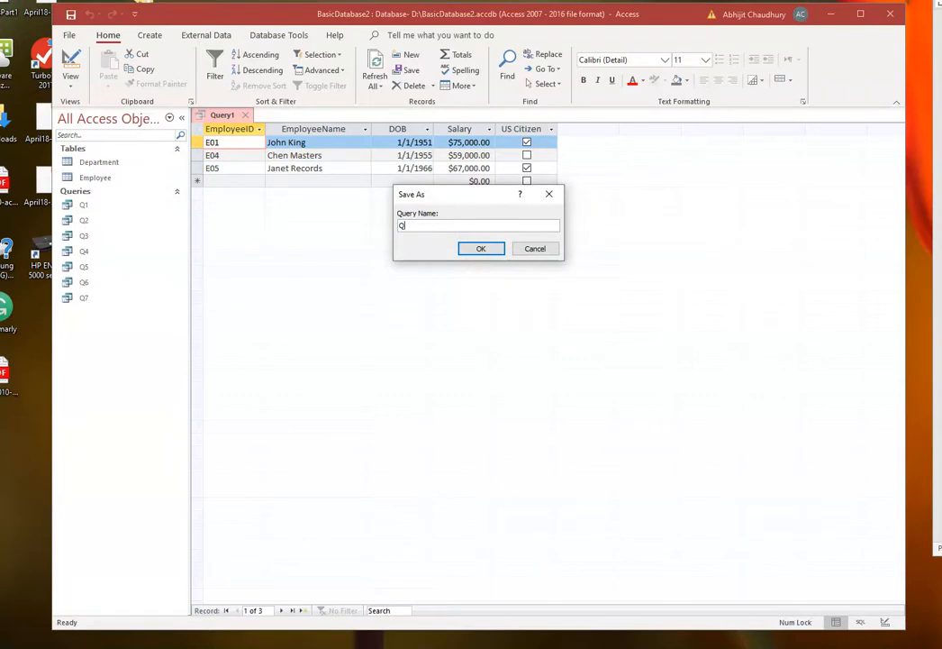
text(Q8)
click(481, 249)
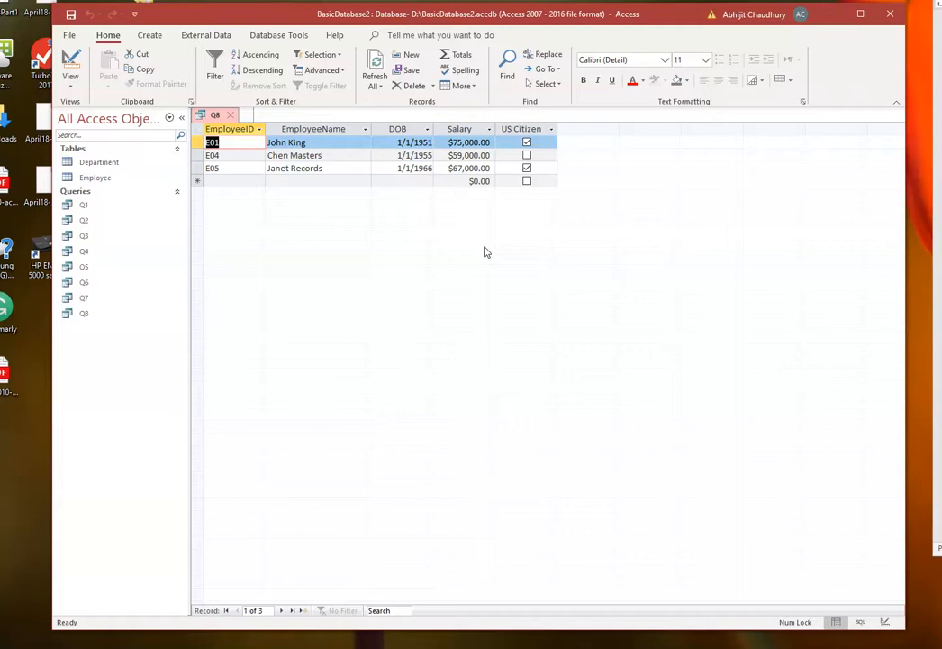
- Copy query Q8 and paste it as a new query named Q9
click(84, 314)
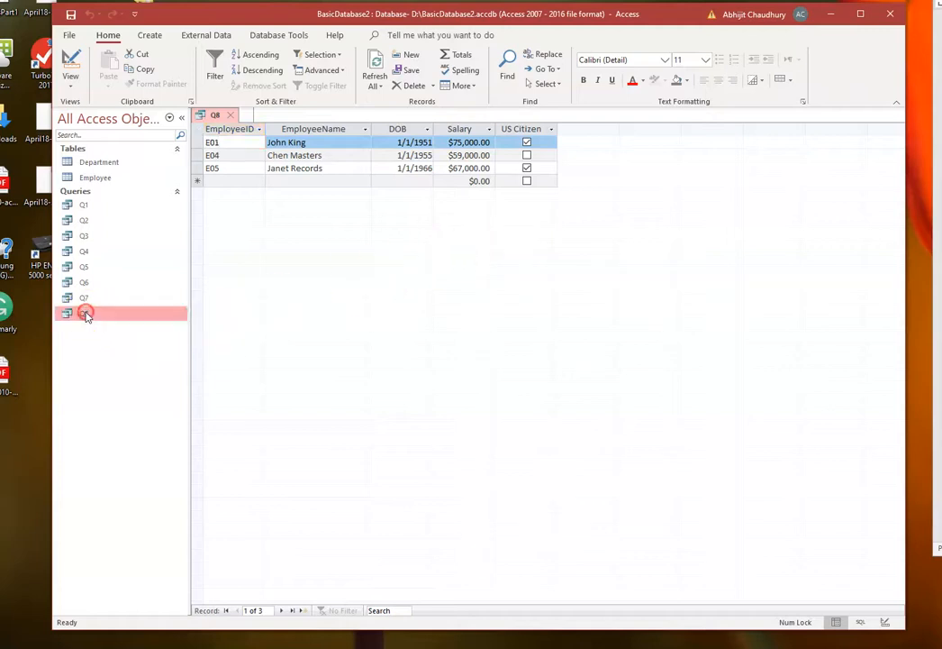
right_click(86, 315)
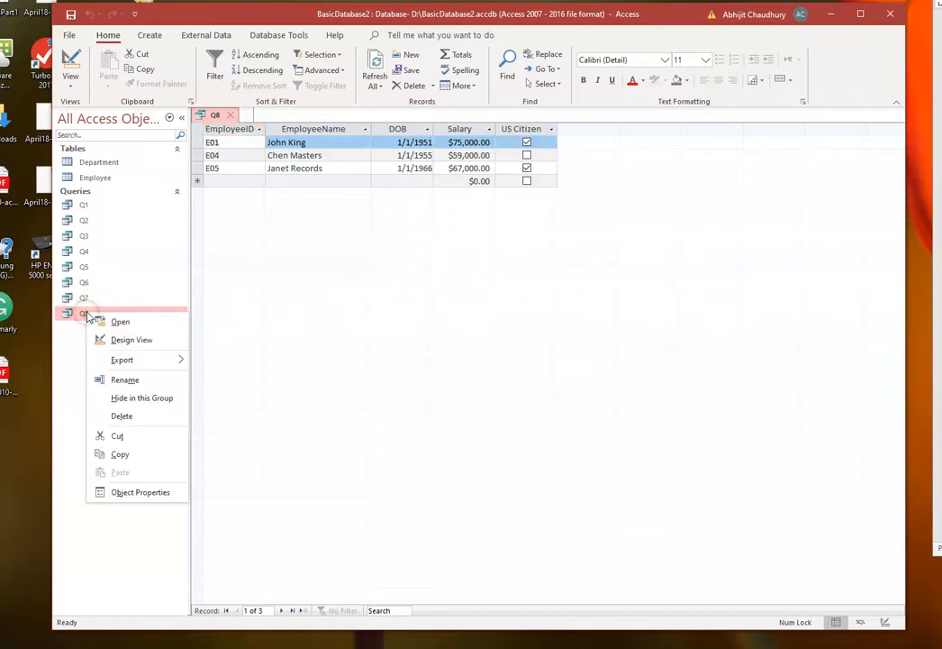
click(123, 455)
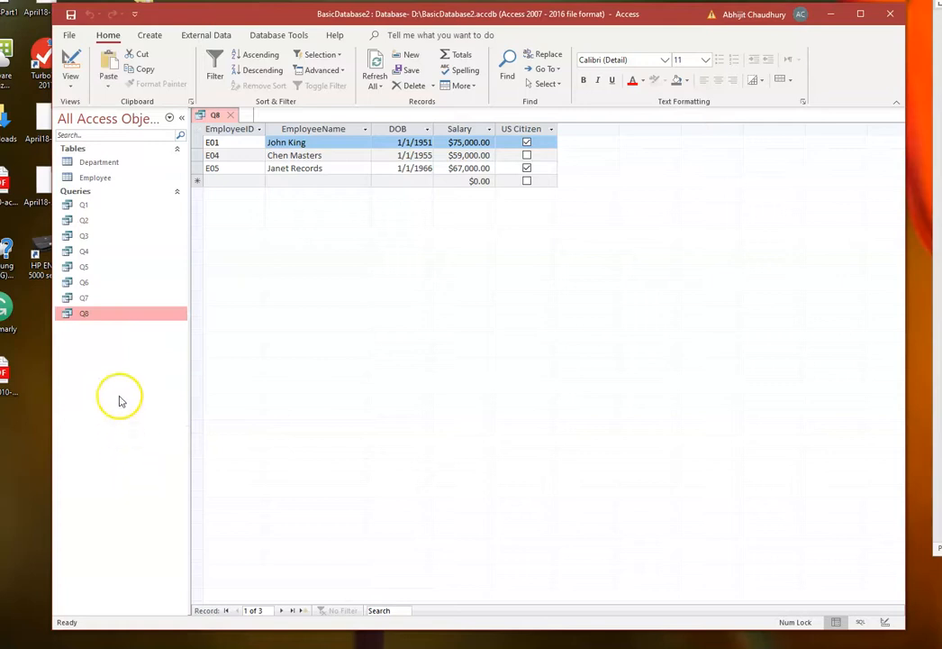
right_click(124, 365)
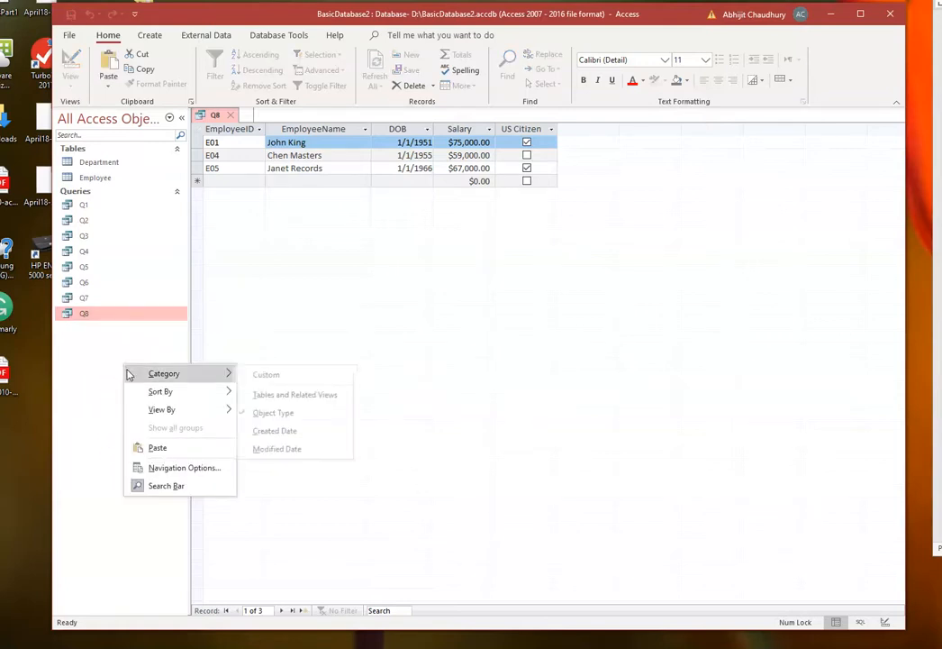
click(144, 448)
click(445, 225)
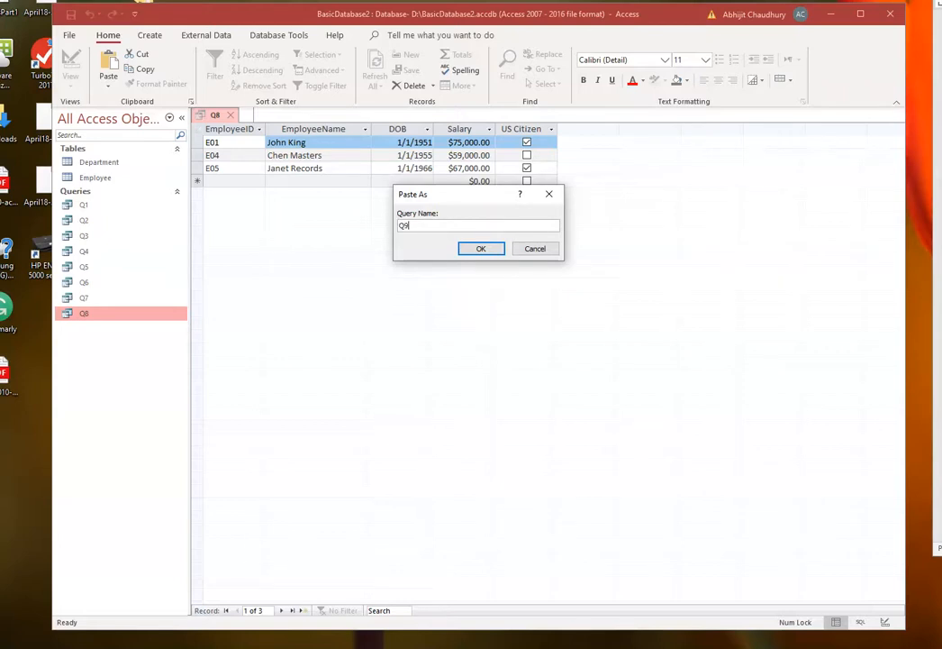
click(480, 250)
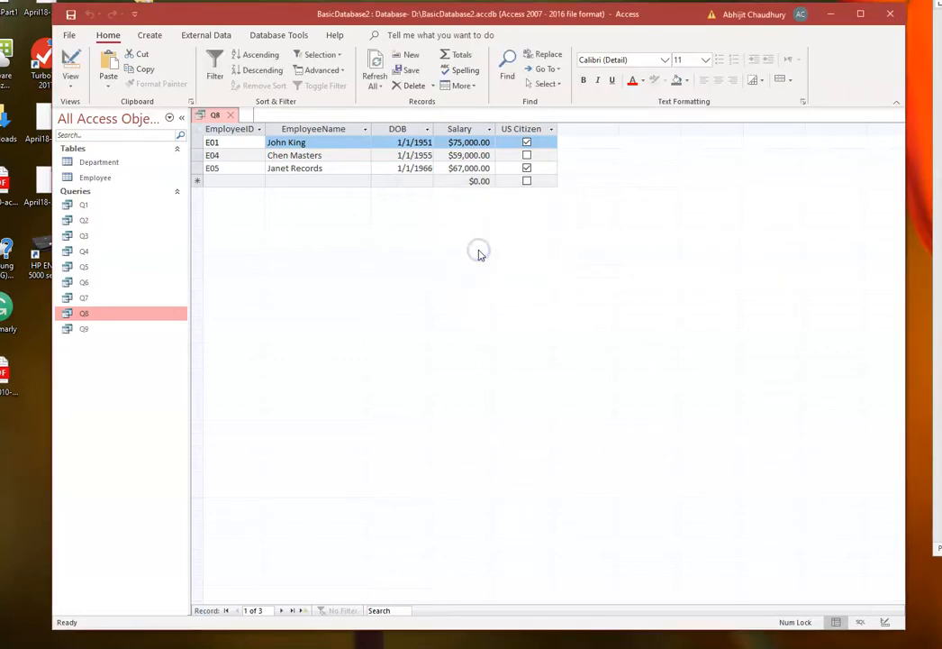
- Open query Q9 and close Q8
click(87, 329)
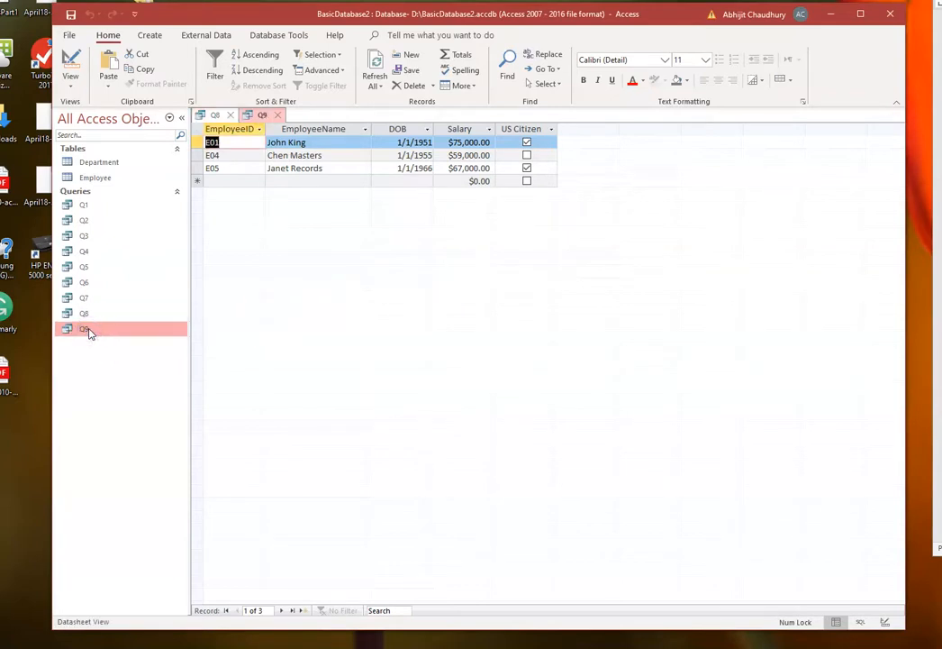
click(231, 116)
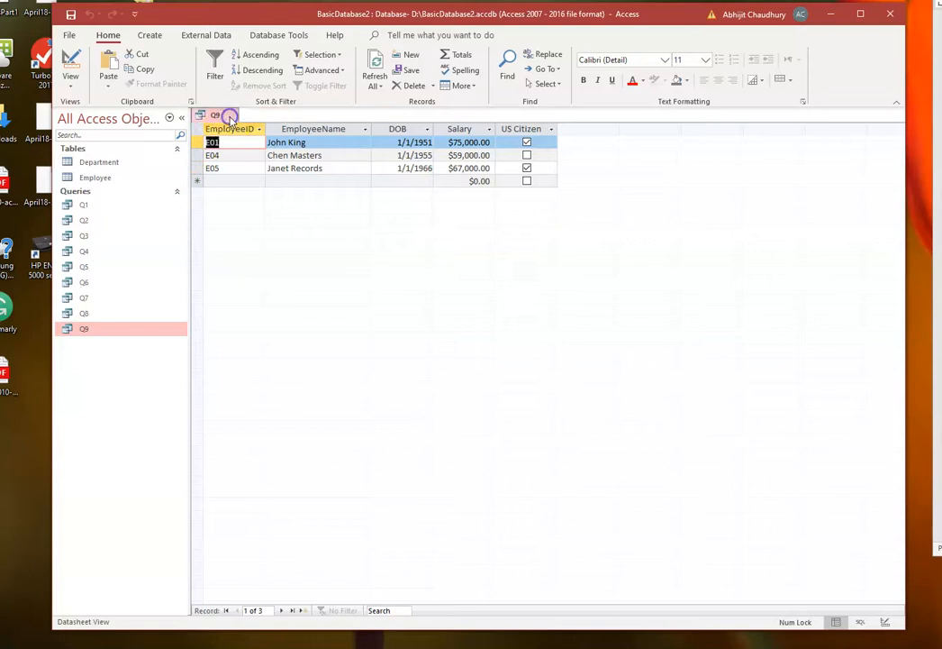
- Switch query Q9 to Design View and open the Expression Builder for the first empty field column
click(70, 88)
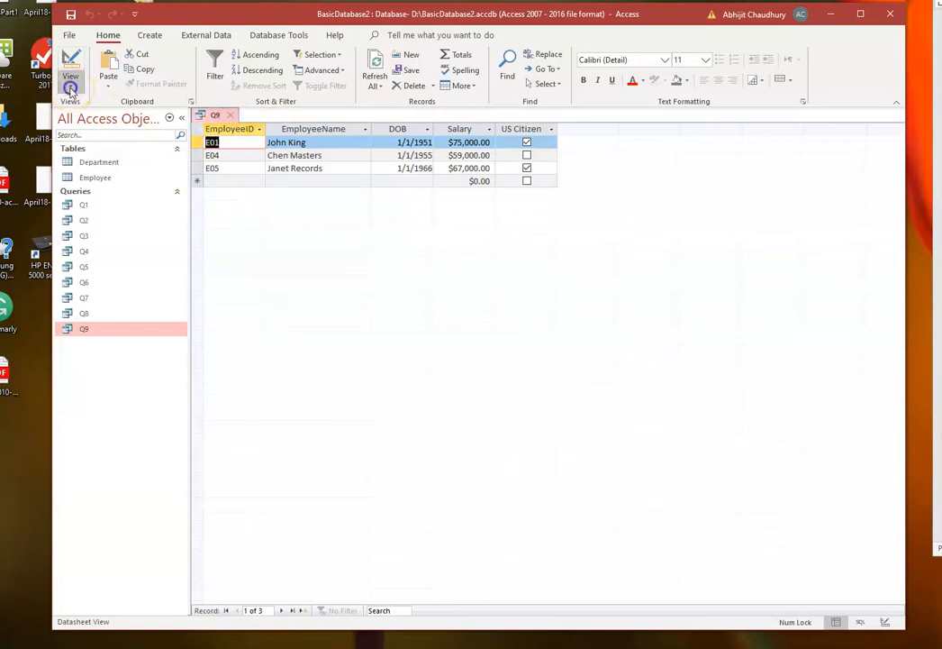
click(101, 173)
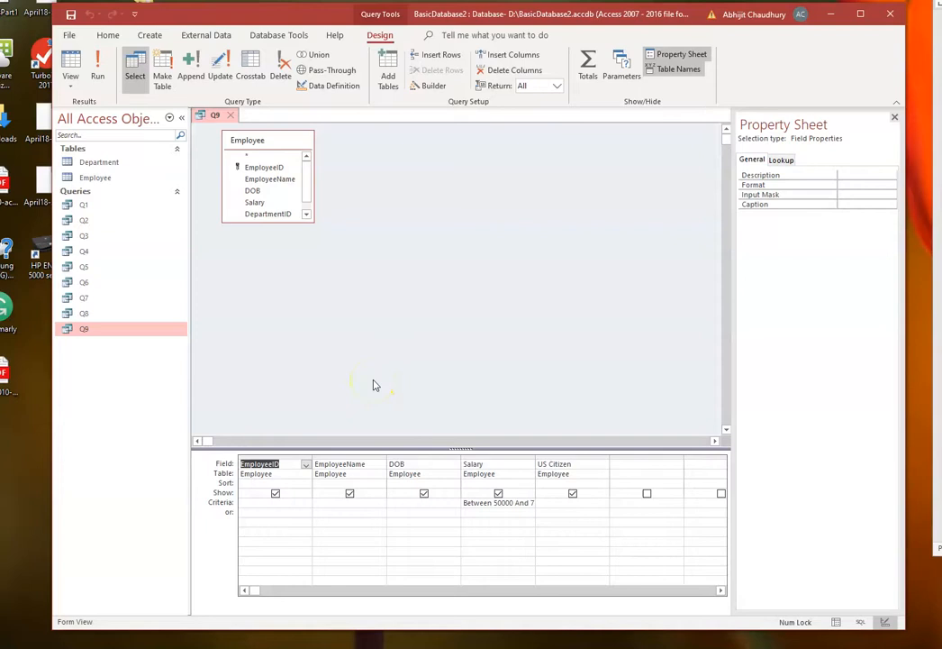
click(620, 466)
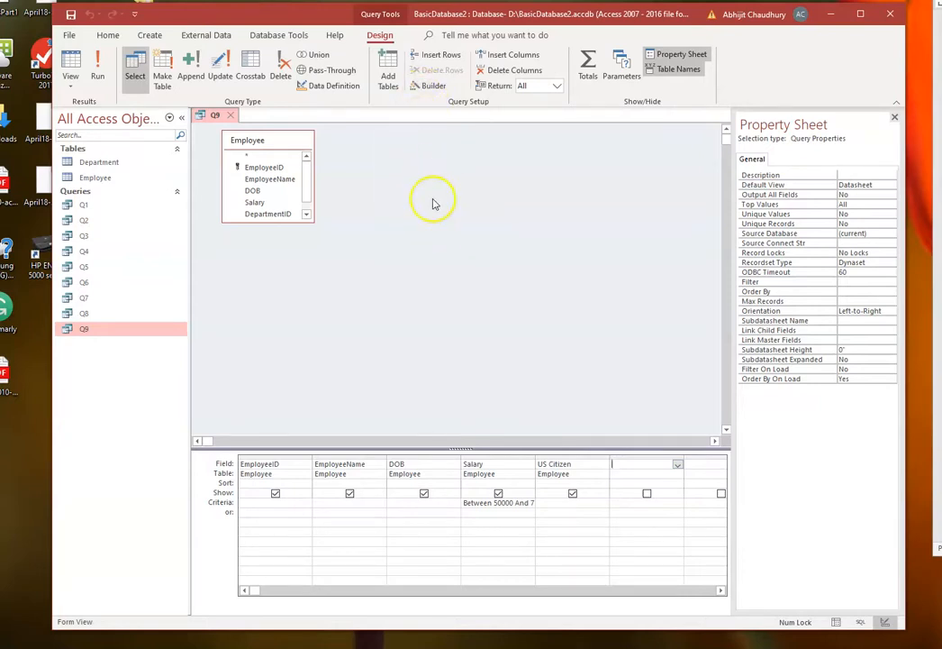
click(434, 85)
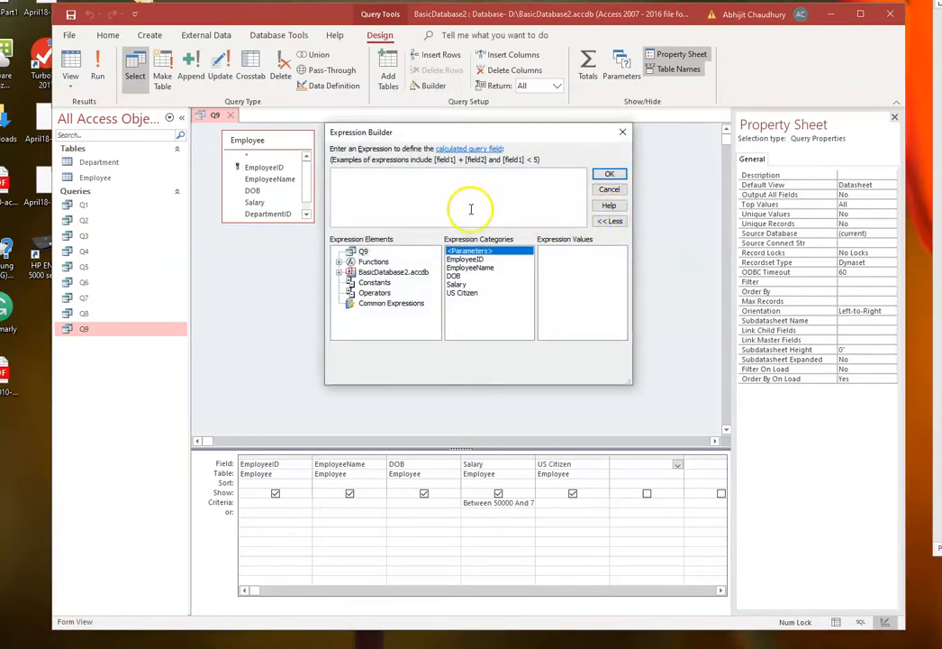
text(Royalty)
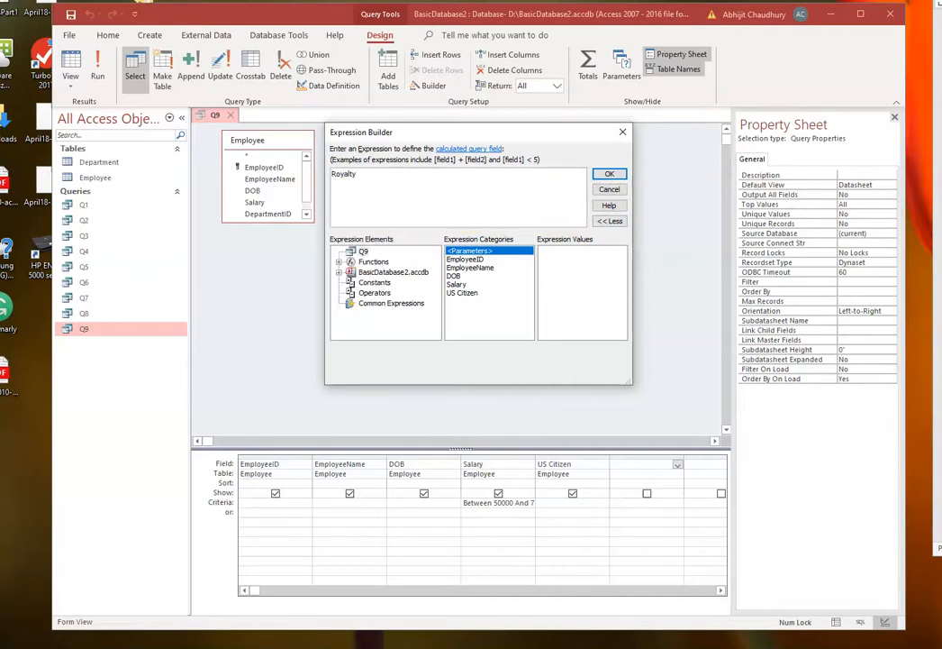
key(BackSpace)
key(BackSpace)
key(BackSpace)
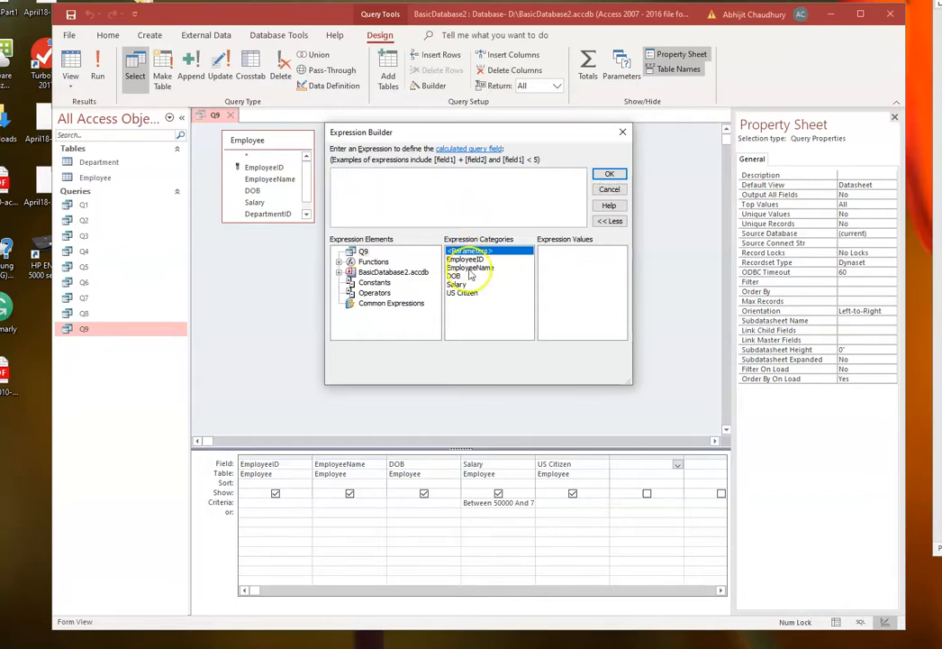
- Build the expression [Employee]![Salary] *0.30 using the Salary field of the database's Employee table
click(339, 273)
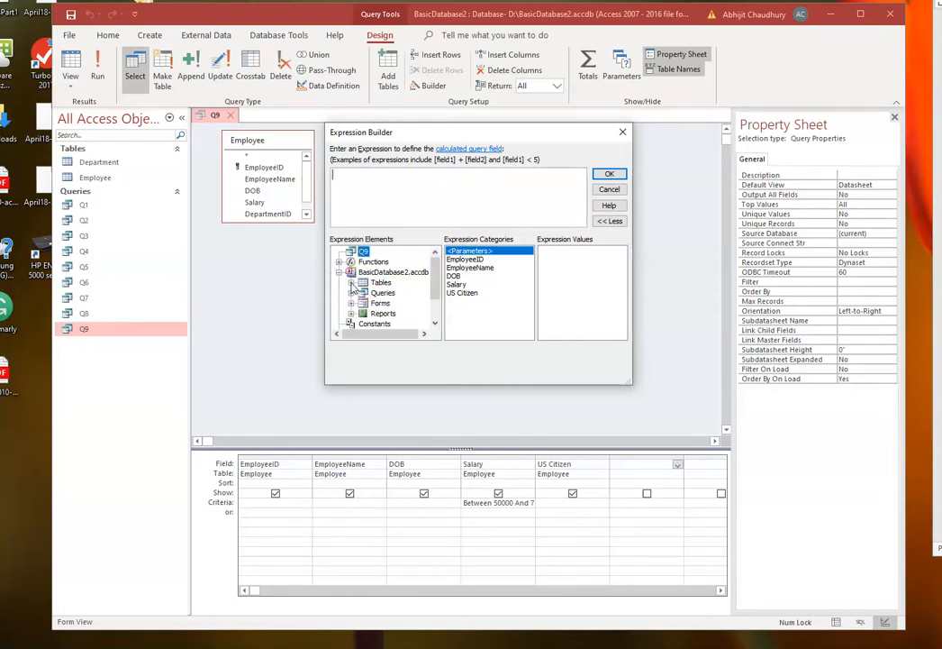
click(353, 283)
click(378, 303)
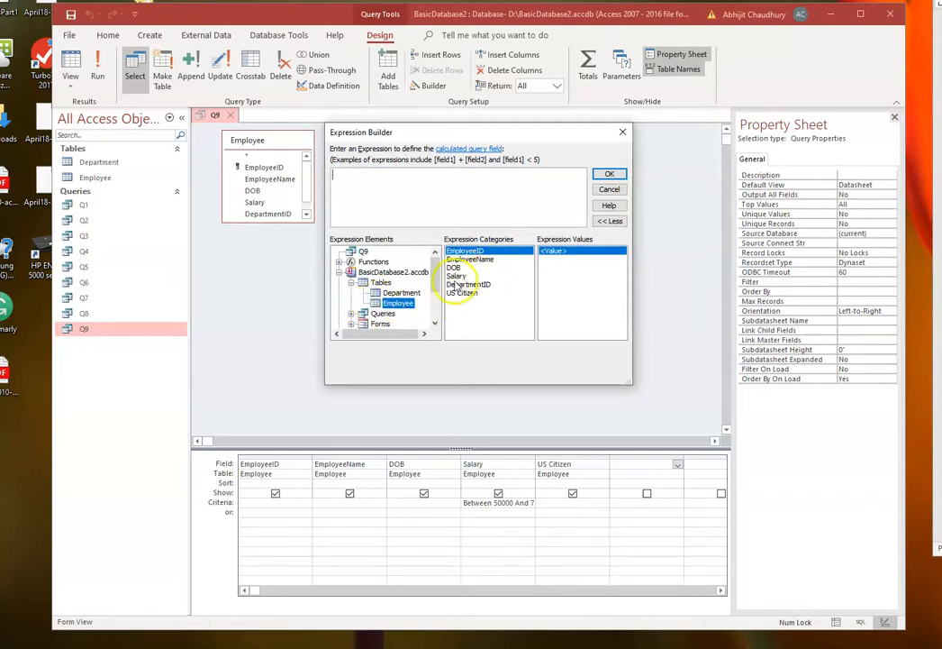
double_click(457, 275)
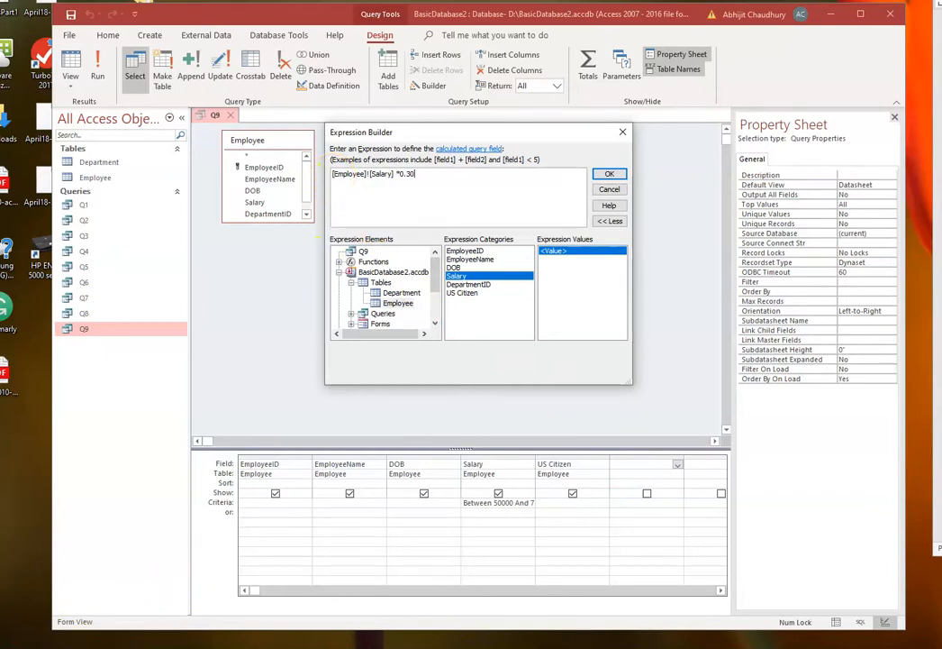
- Name the calculated field by adding "Royalty:" before the salary expression, and accept the expression
click(333, 175)
text(Rou)
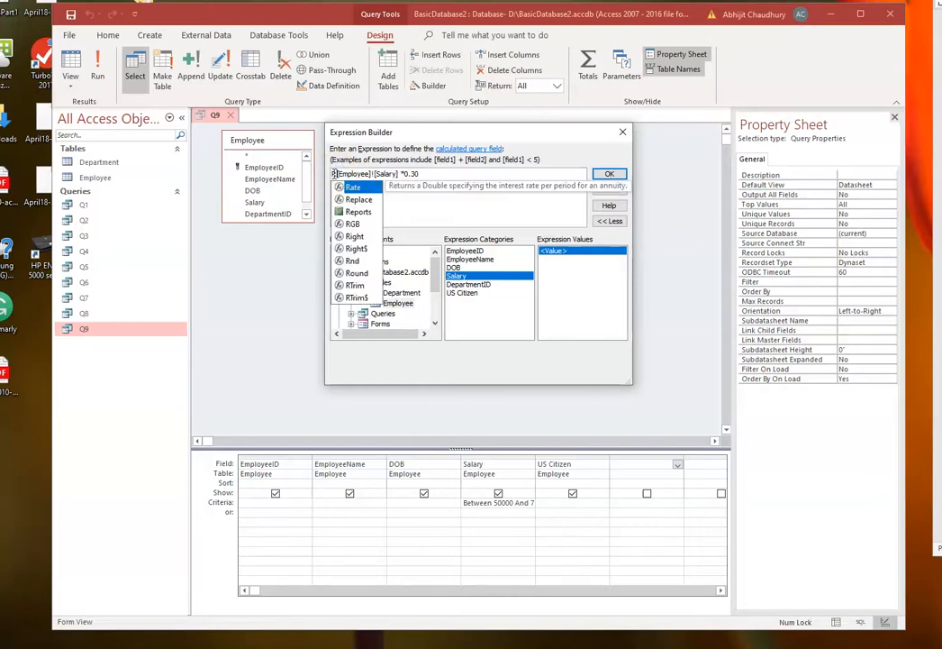
text(alty)
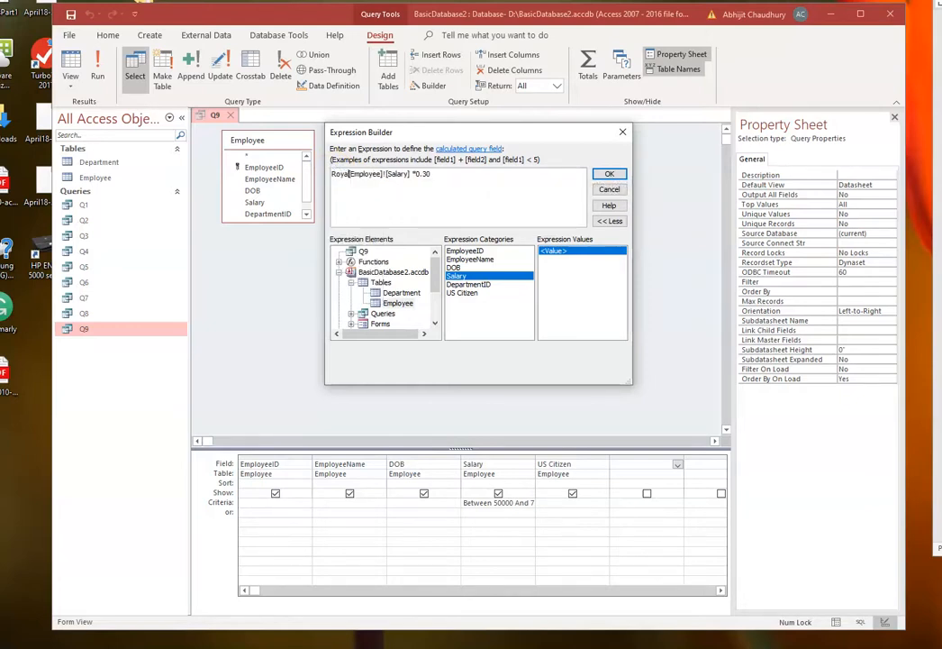
text(:)
click(609, 174)
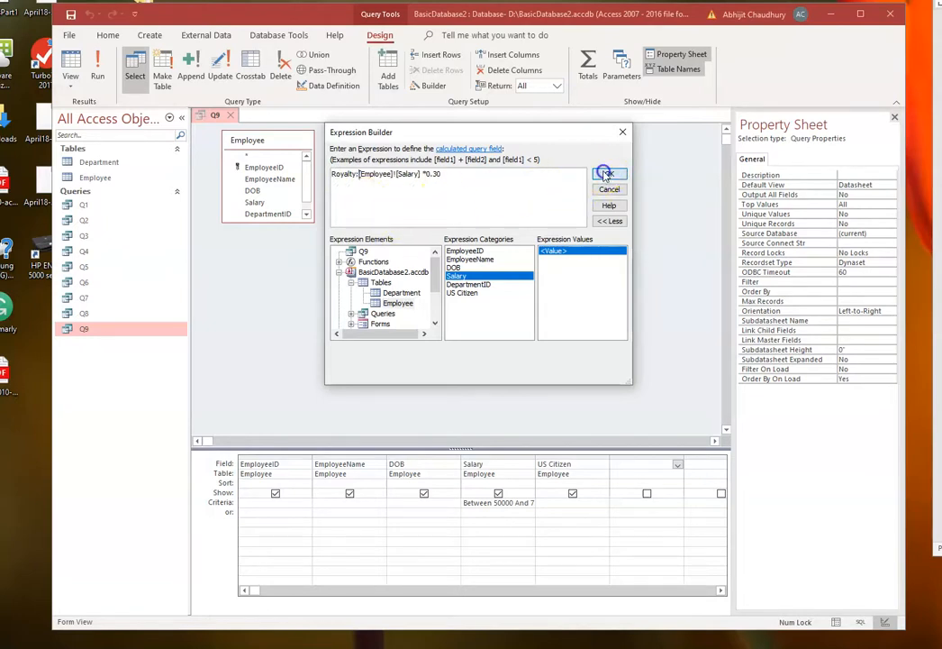
- Widen the Royalty column in the design grid and run query Q9
click(684, 465)
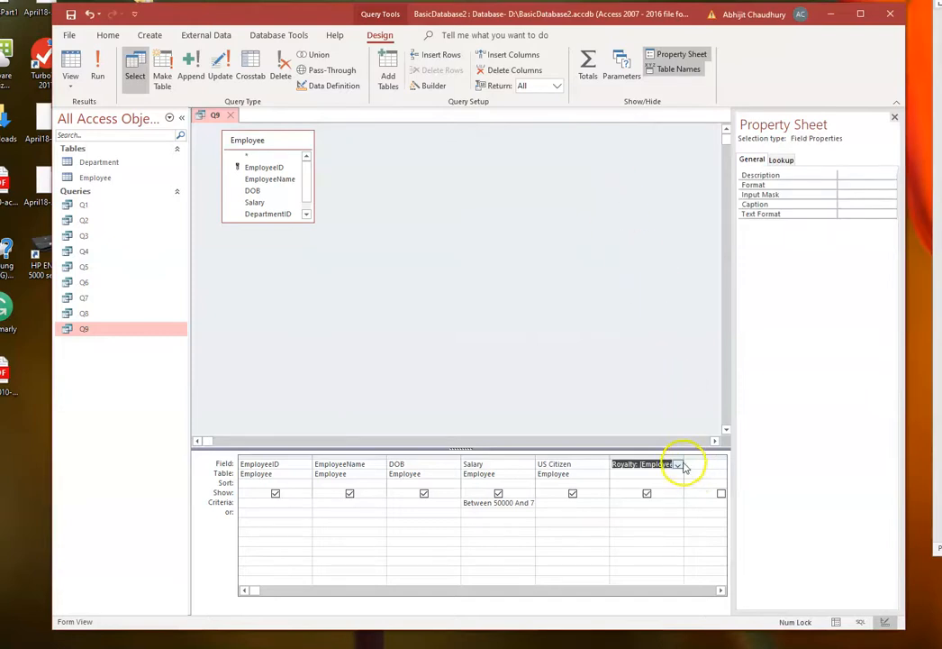
drag(686, 459, 706, 464)
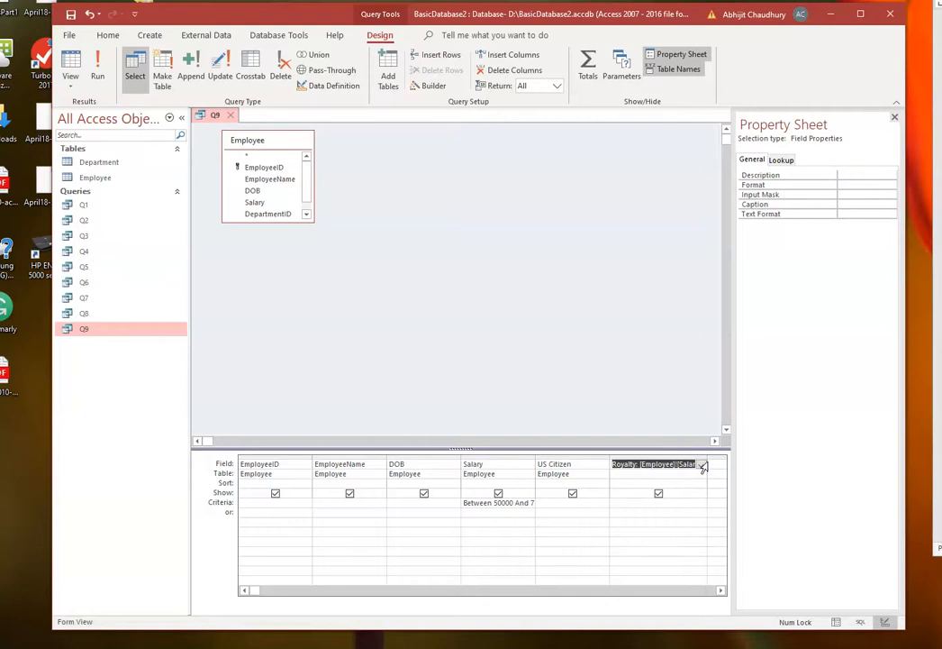
click(97, 72)
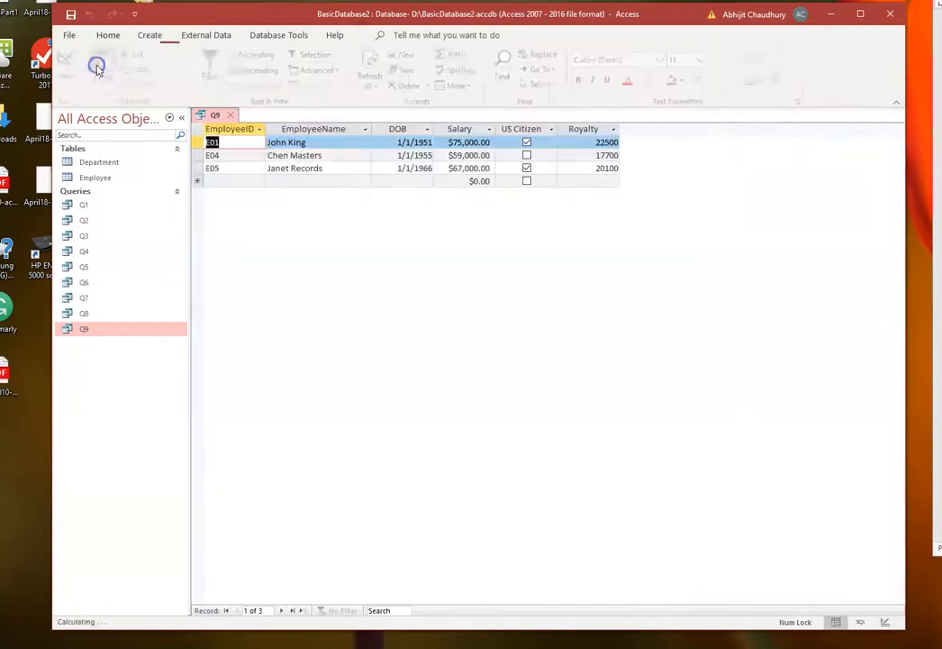
click(232, 141)
- Return Q9 to Design View and display the properties of the Royalty field
click(72, 81)
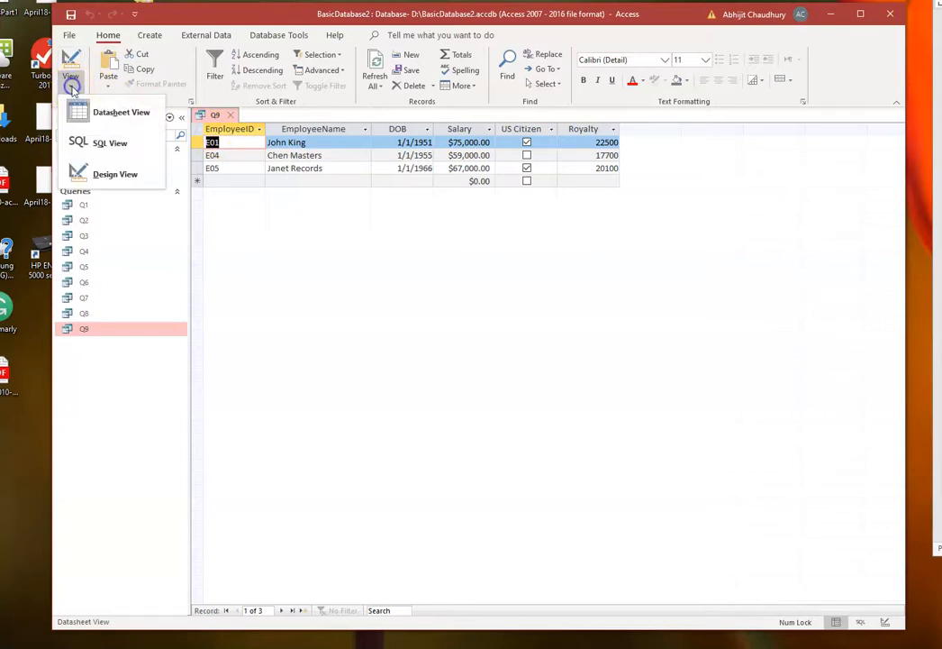
click(109, 175)
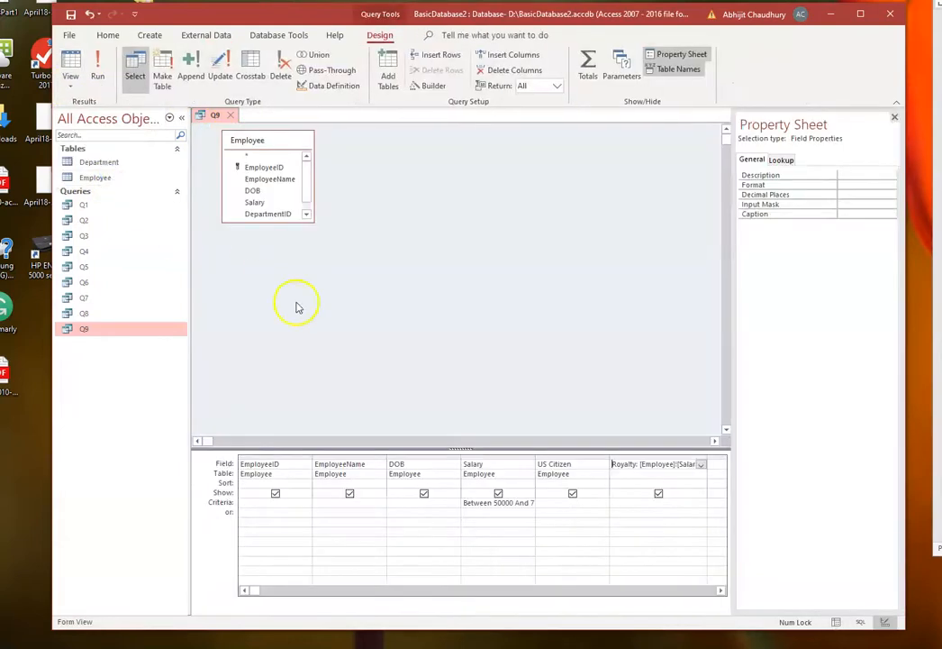
right_click(661, 465)
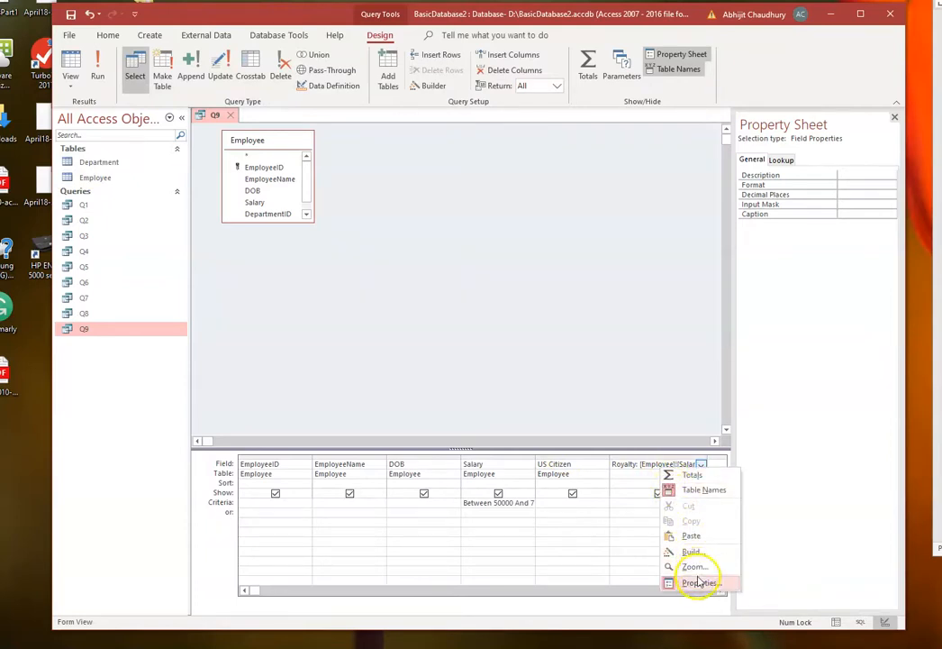
click(700, 583)
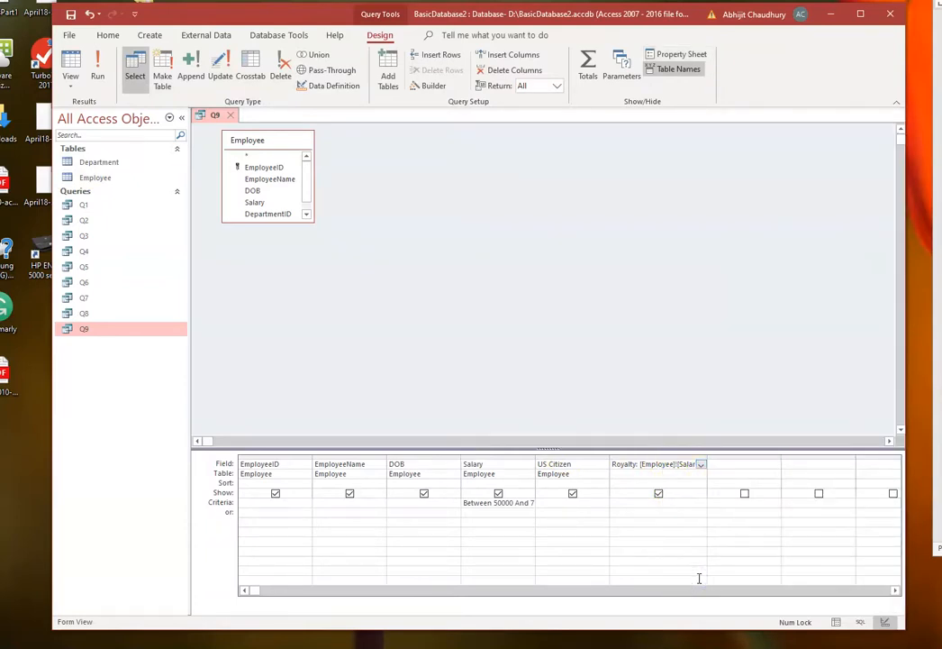
click(671, 464)
right_click(669, 462)
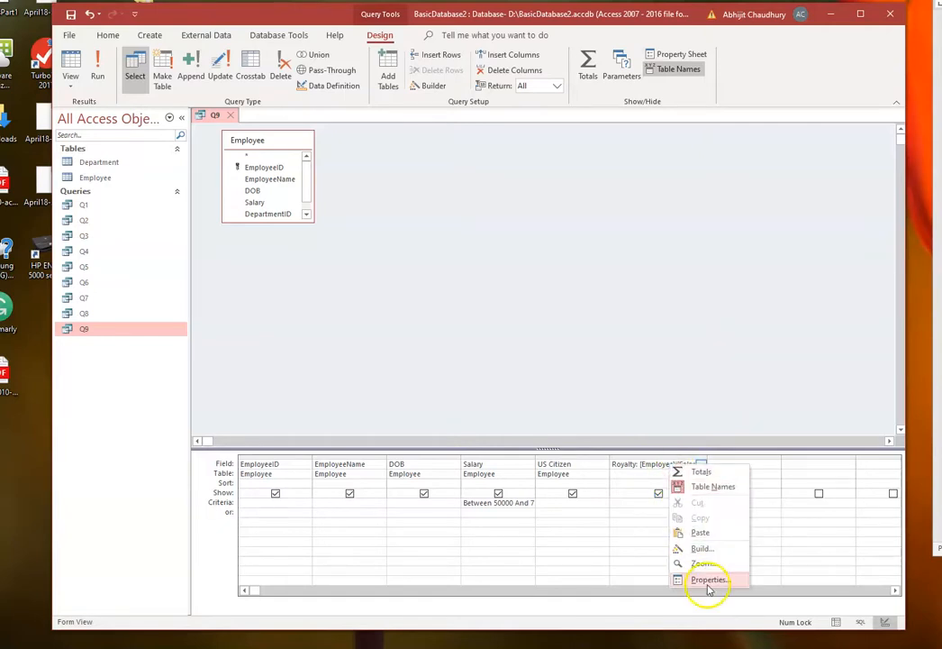
click(708, 581)
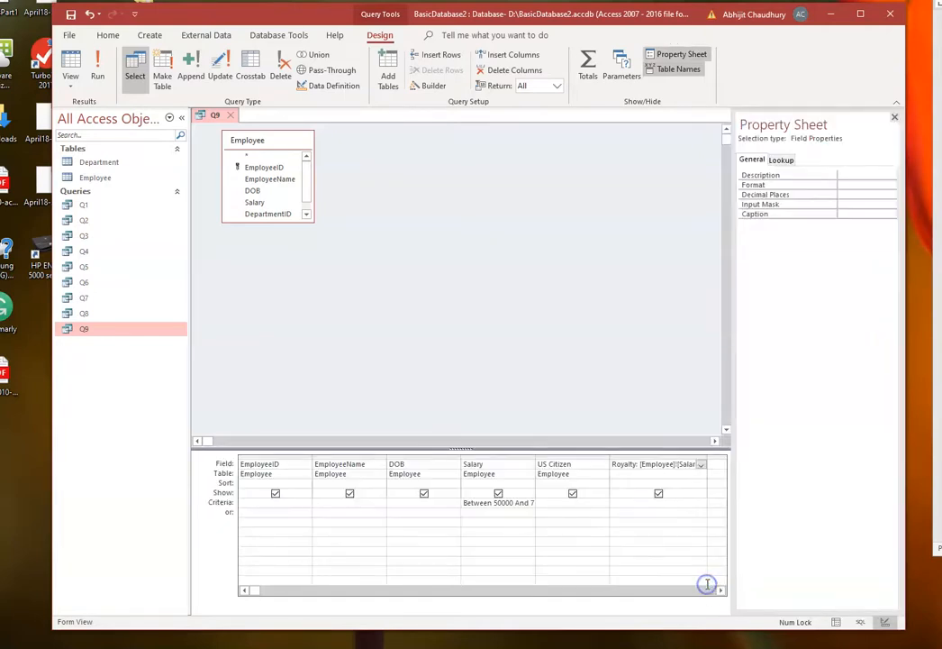
- Set the Royalty field's format to Currency and run the query again
click(761, 185)
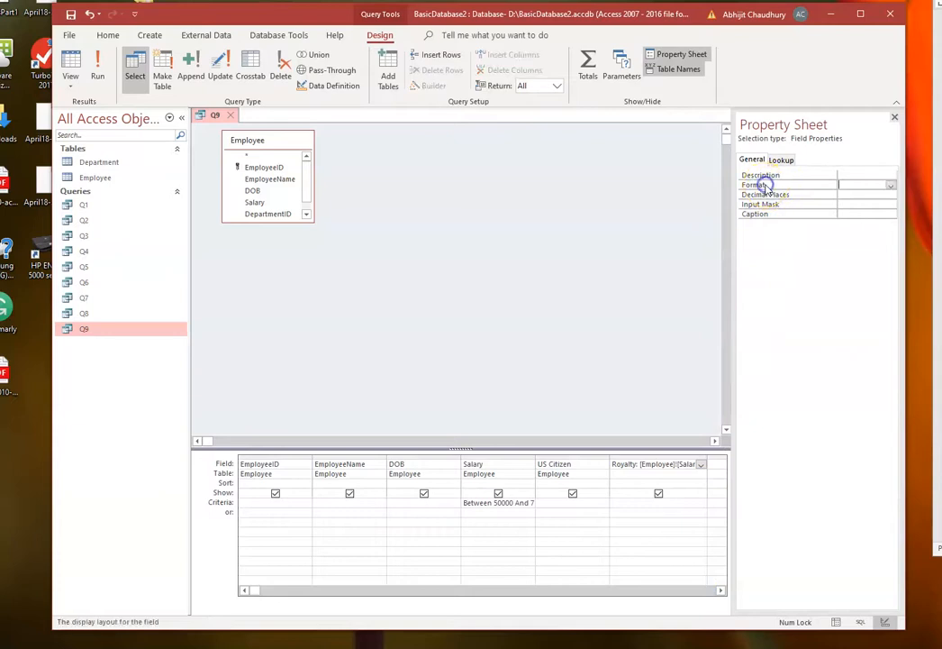
click(891, 185)
click(876, 202)
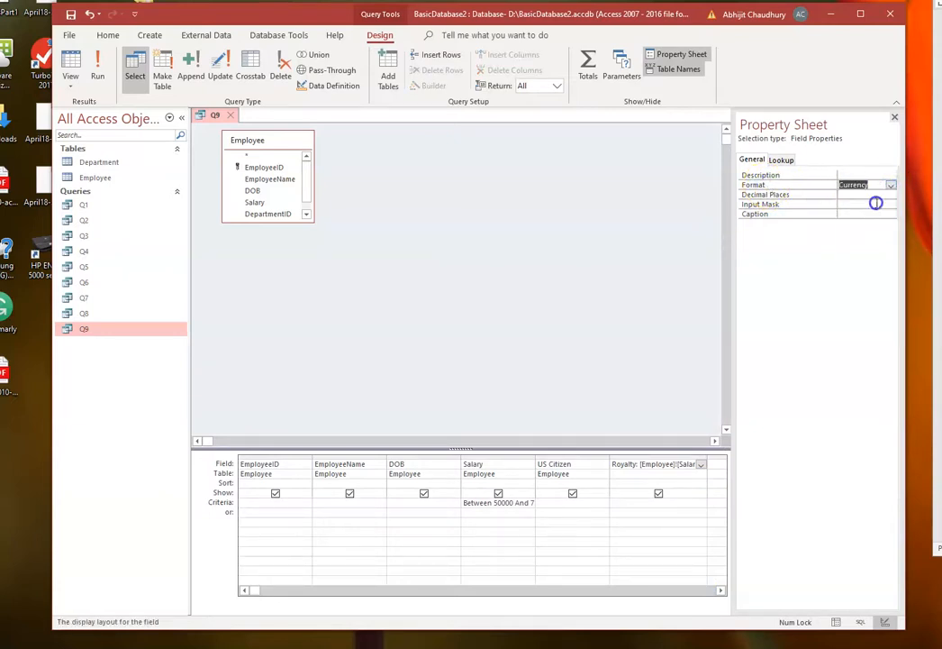
click(618, 378)
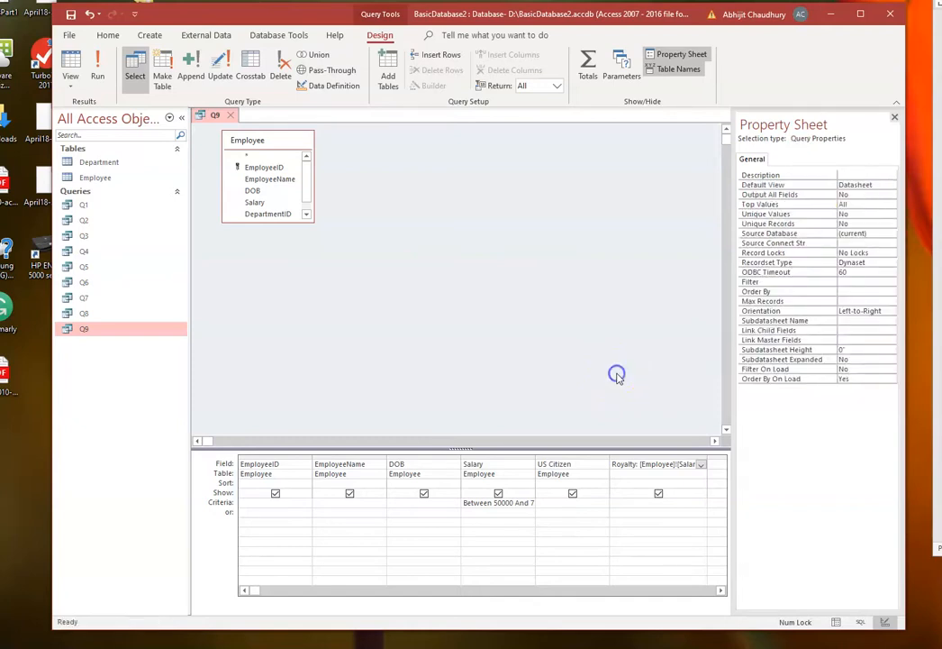
click(97, 65)
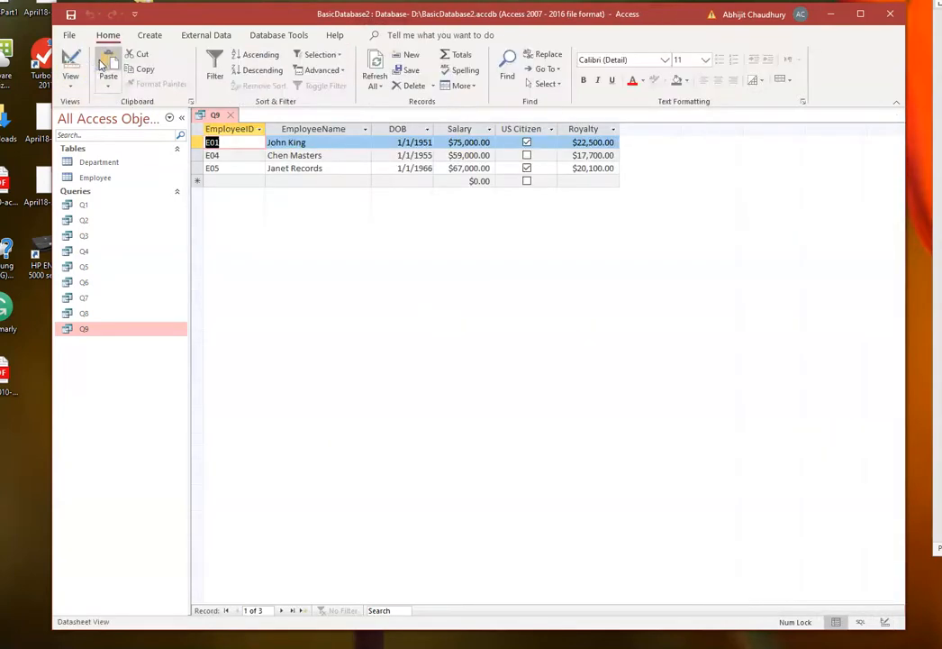
- Save query Q9 and close it
click(150, 133)
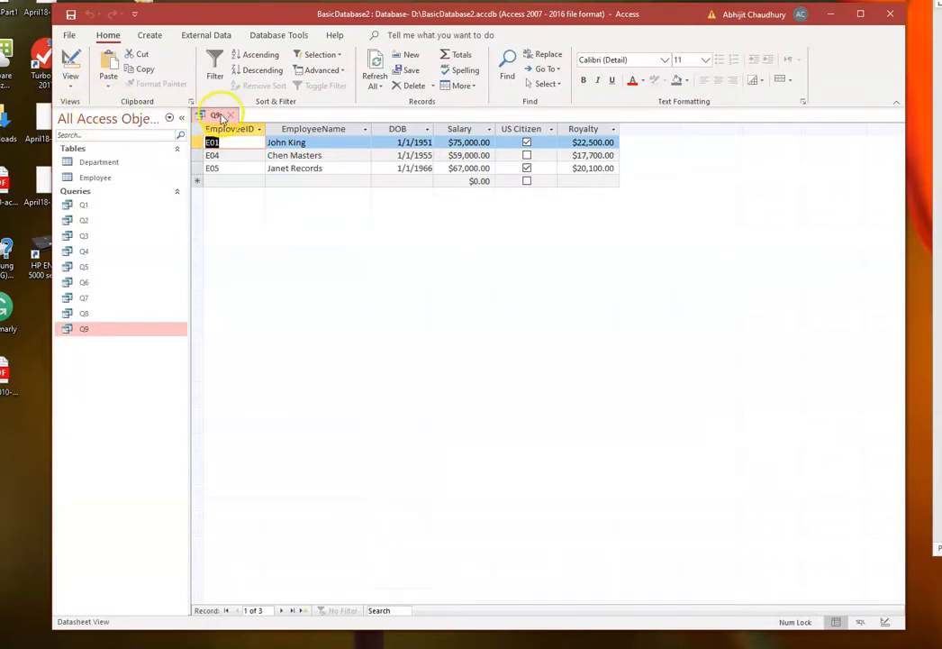
right_click(223, 118)
click(236, 122)
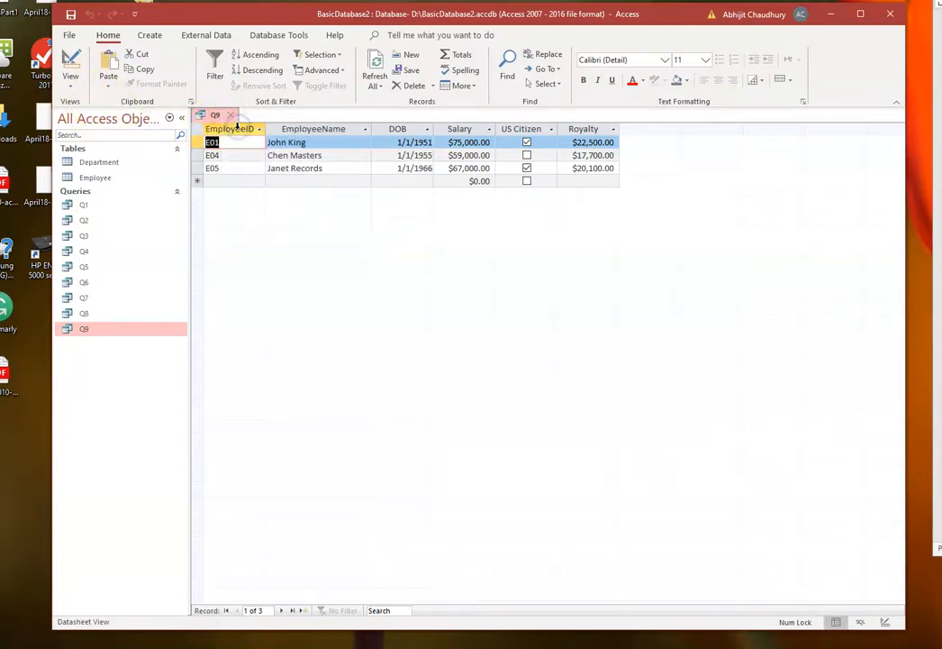
click(72, 17)
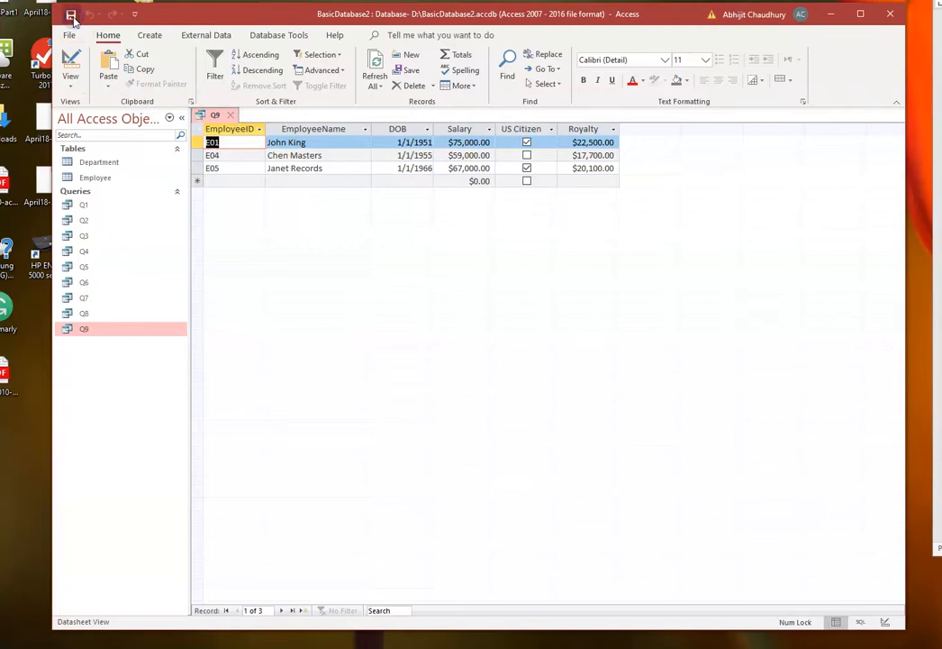
click(231, 115)
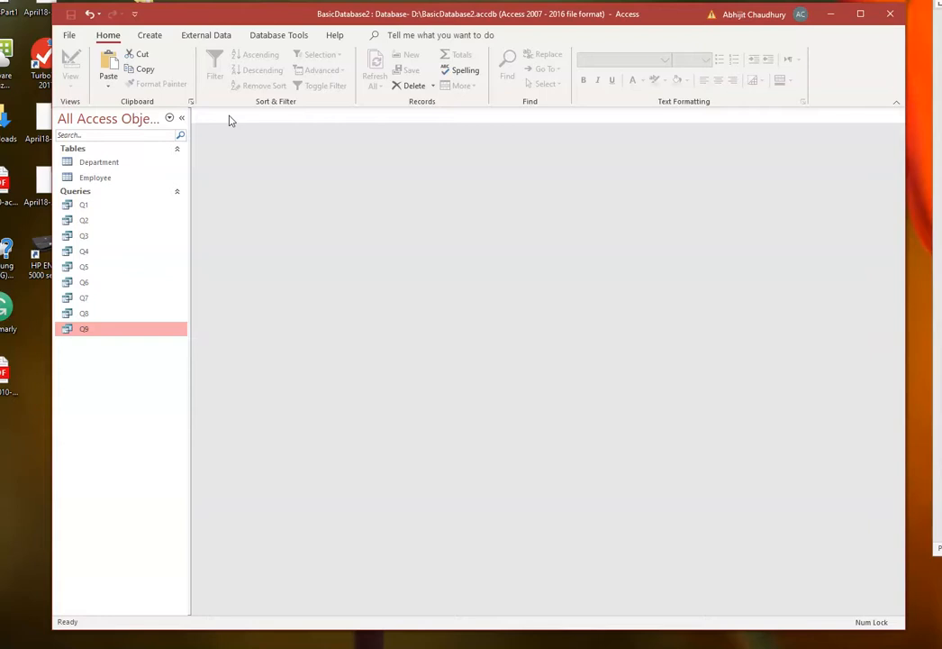
- Start the Form Wizard and choose the Department table as the form's source
click(149, 36)
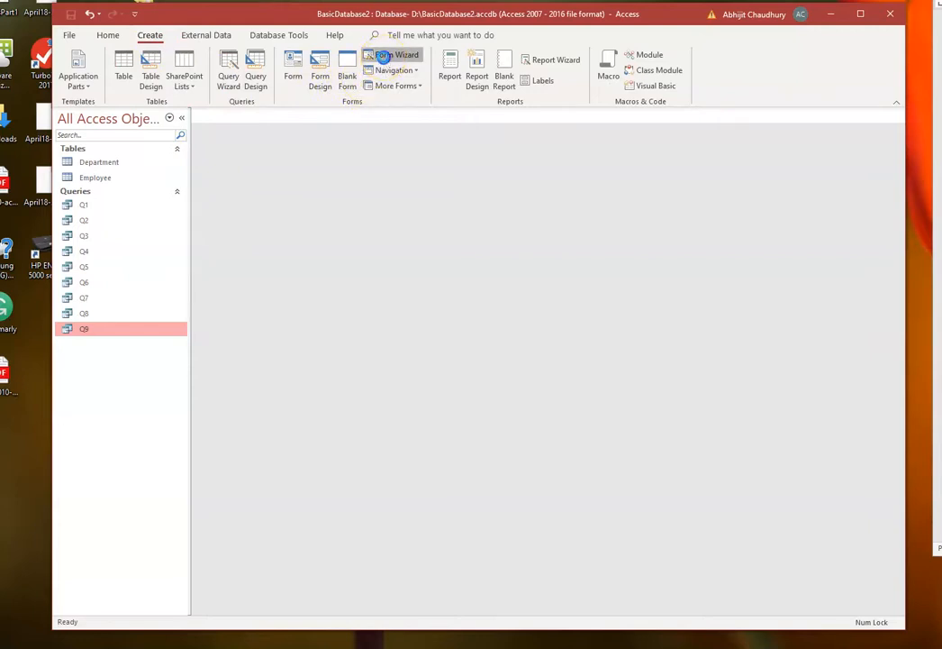
click(383, 56)
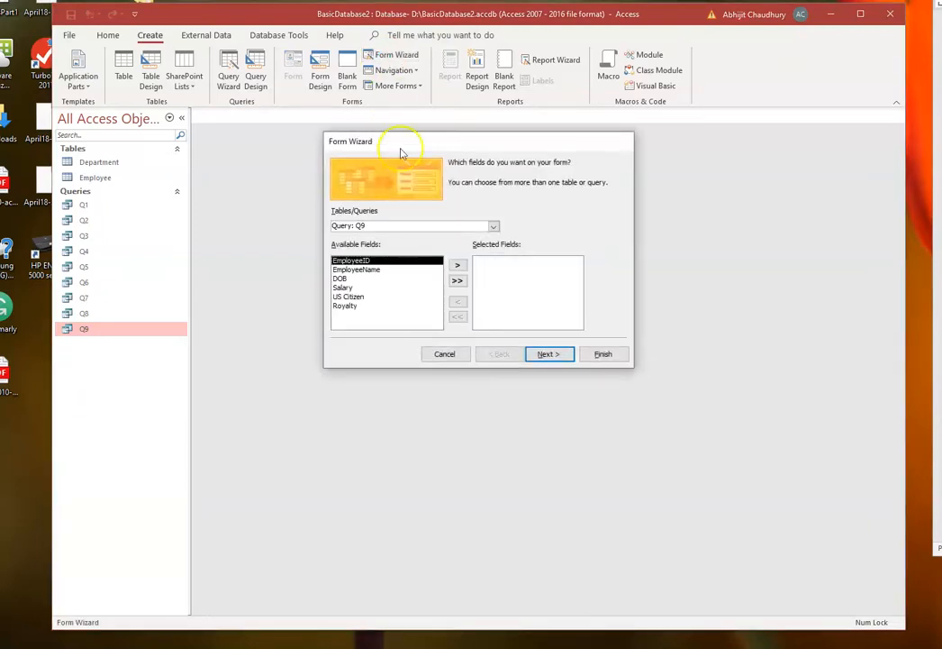
click(494, 227)
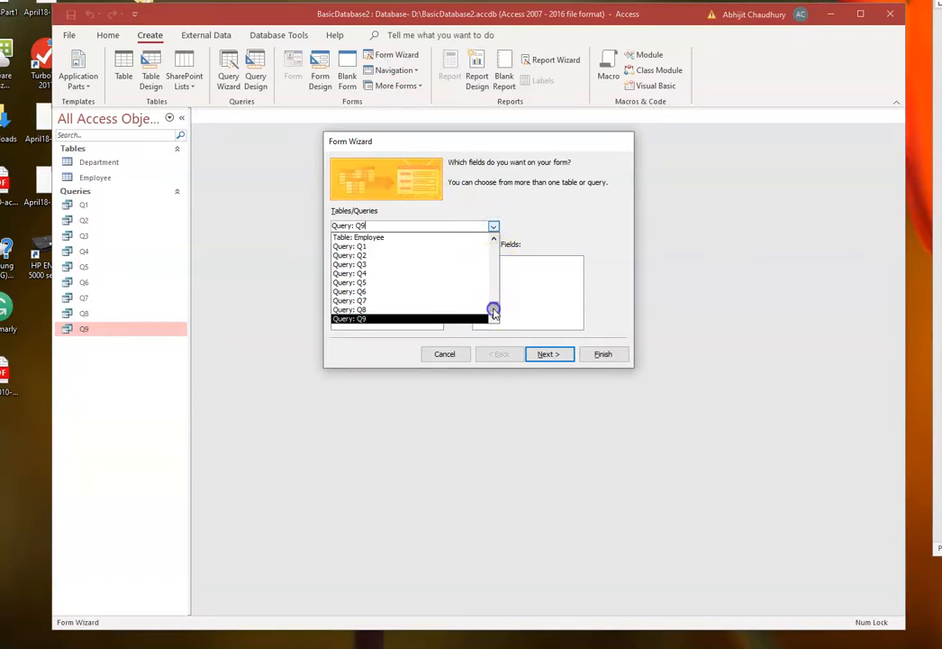
drag(493, 311, 494, 253)
click(386, 237)
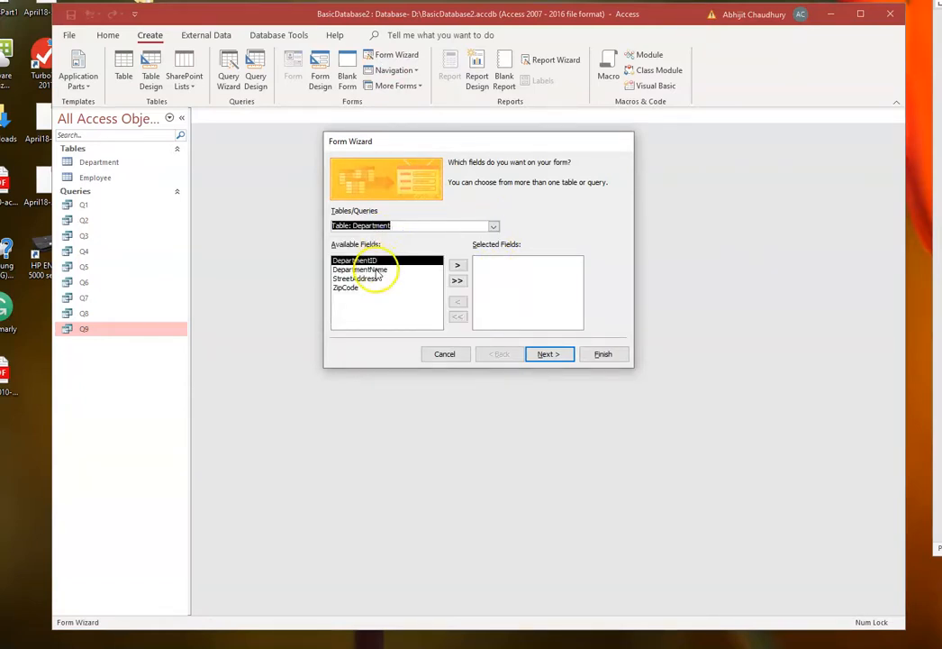
- Add the Department fields DepartmentID, DepartmentName, StreetAddress and ZipCode to the form
click(457, 265)
click(457, 266)
click(457, 266)
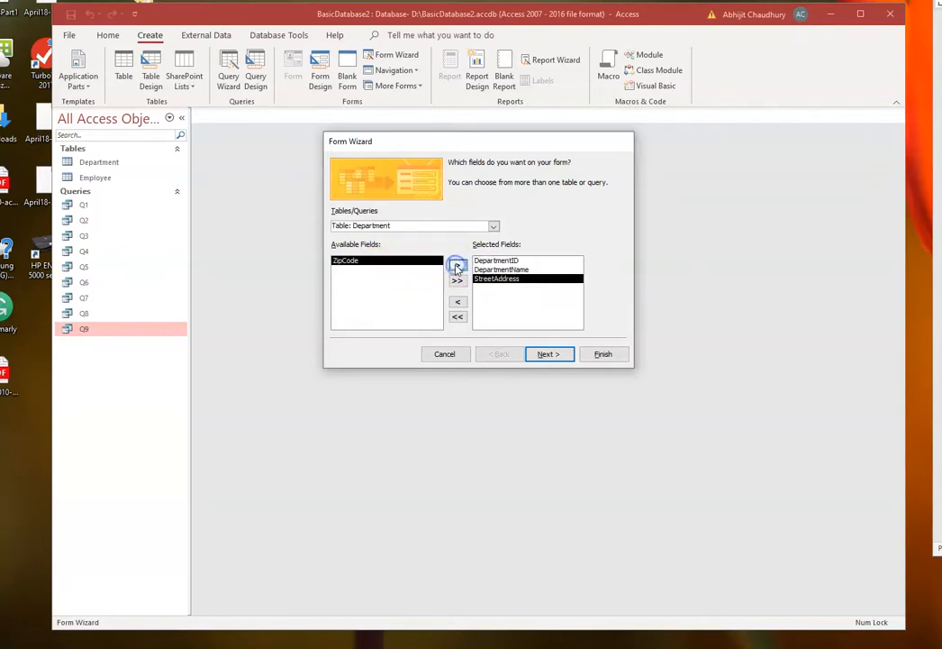
click(457, 266)
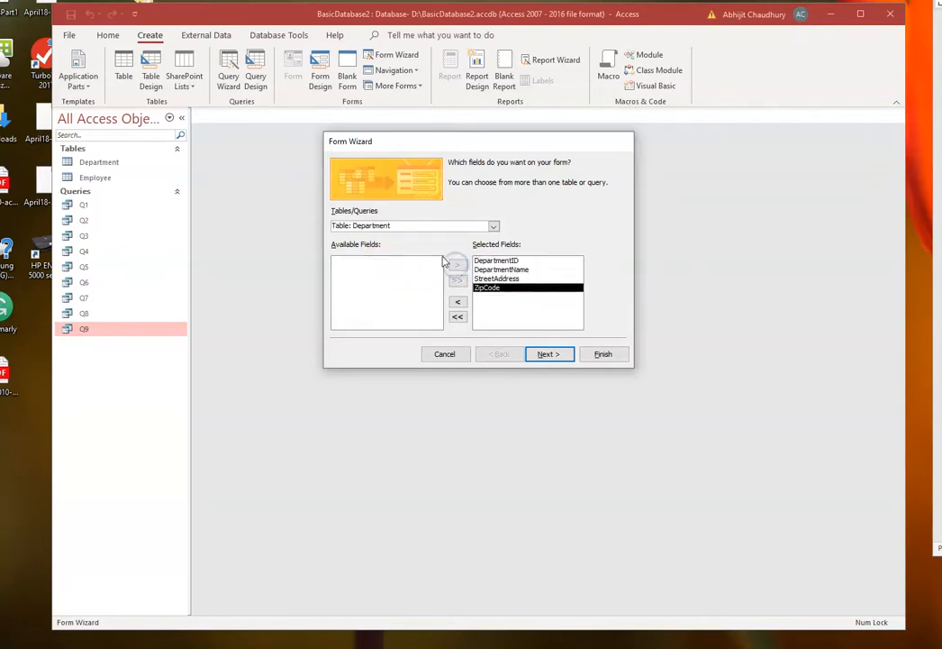
- Add the fields EmployeeName, DOB, Salary and US Citizen from the Employee table to the form
click(493, 226)
click(455, 246)
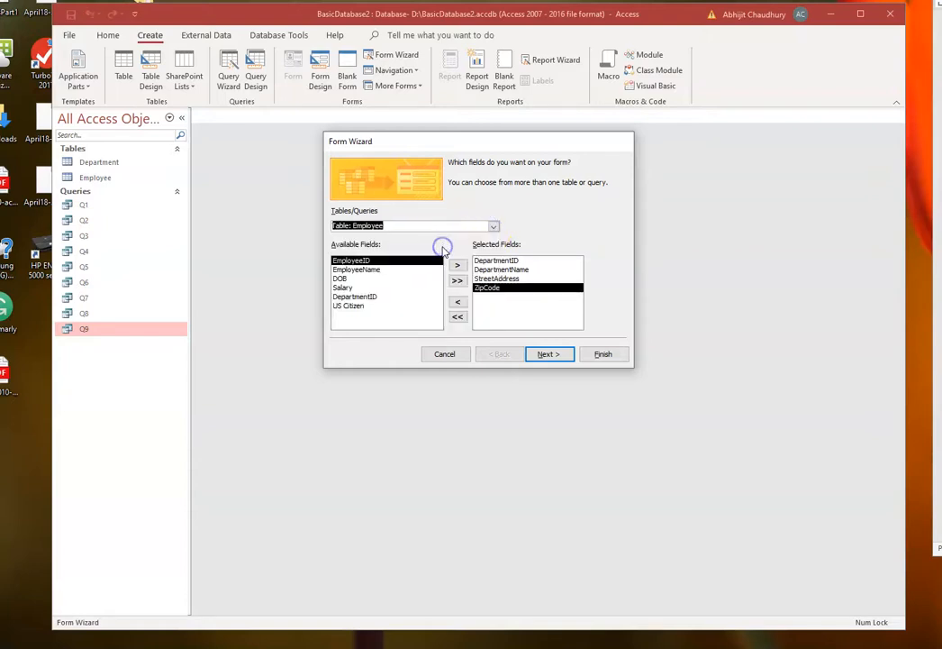
click(368, 269)
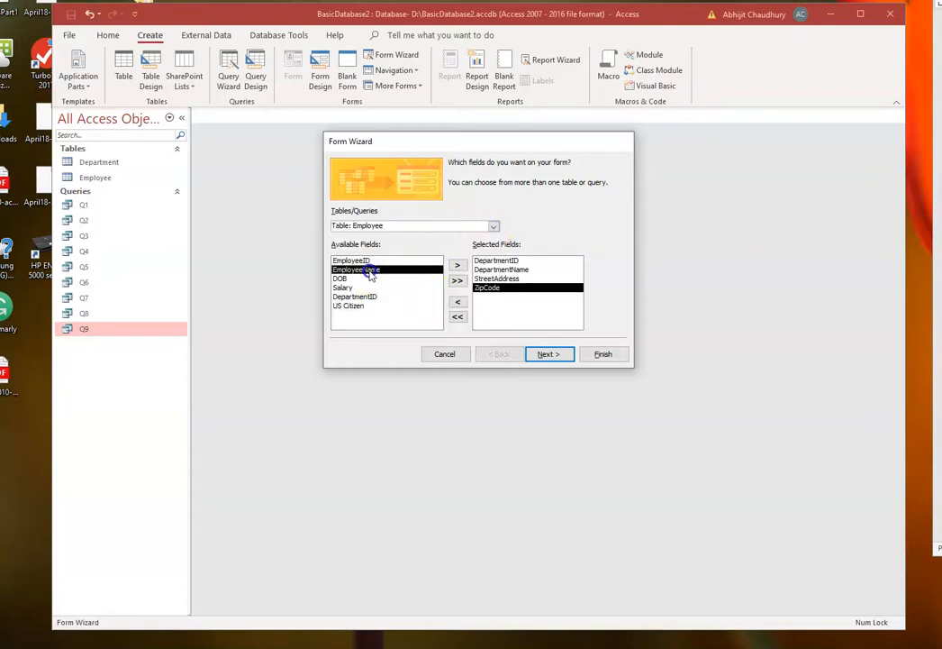
click(458, 268)
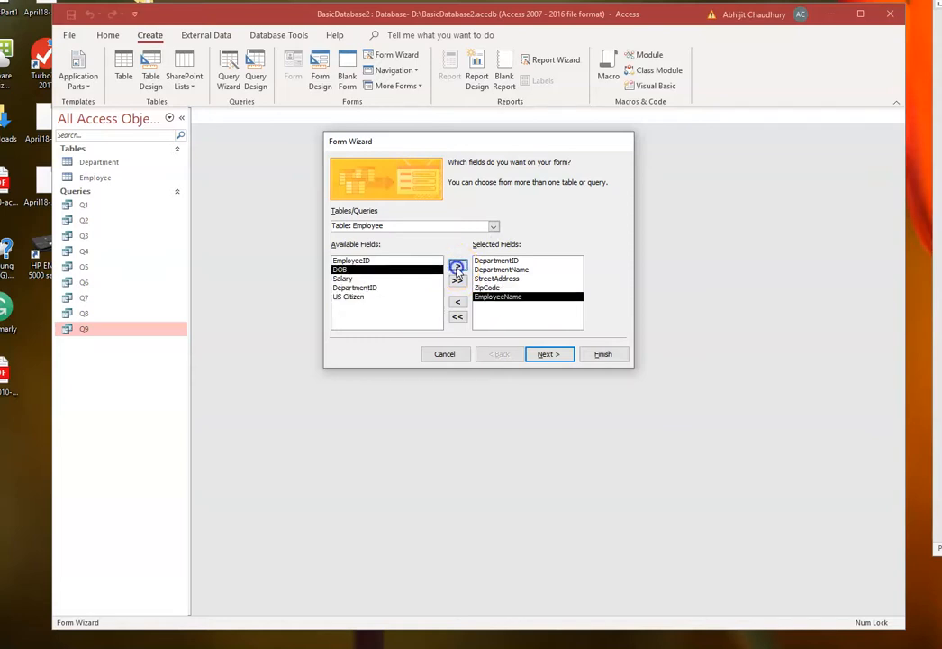
click(458, 268)
click(458, 268)
click(352, 278)
click(457, 266)
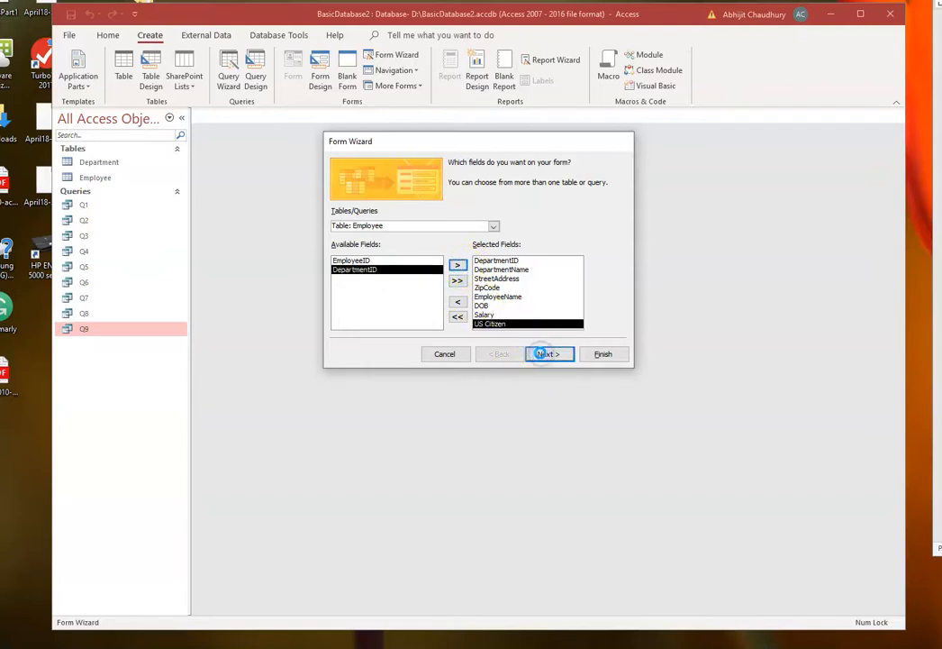
- Keep the default datasheet subform layout, title the main form DepartmentMainform and finish the wizard
click(543, 355)
click(542, 355)
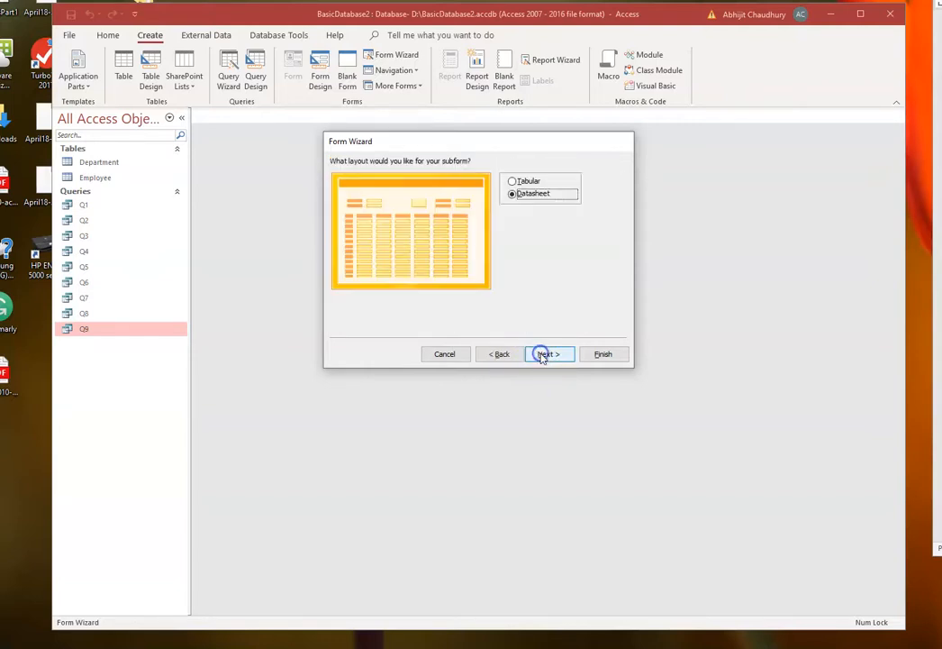
click(542, 355)
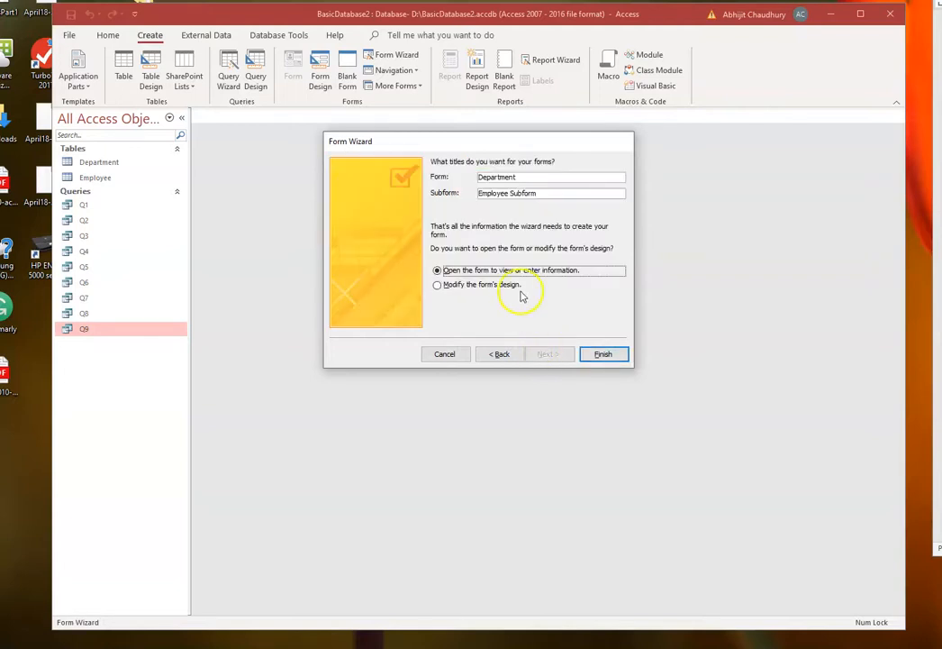
click(520, 177)
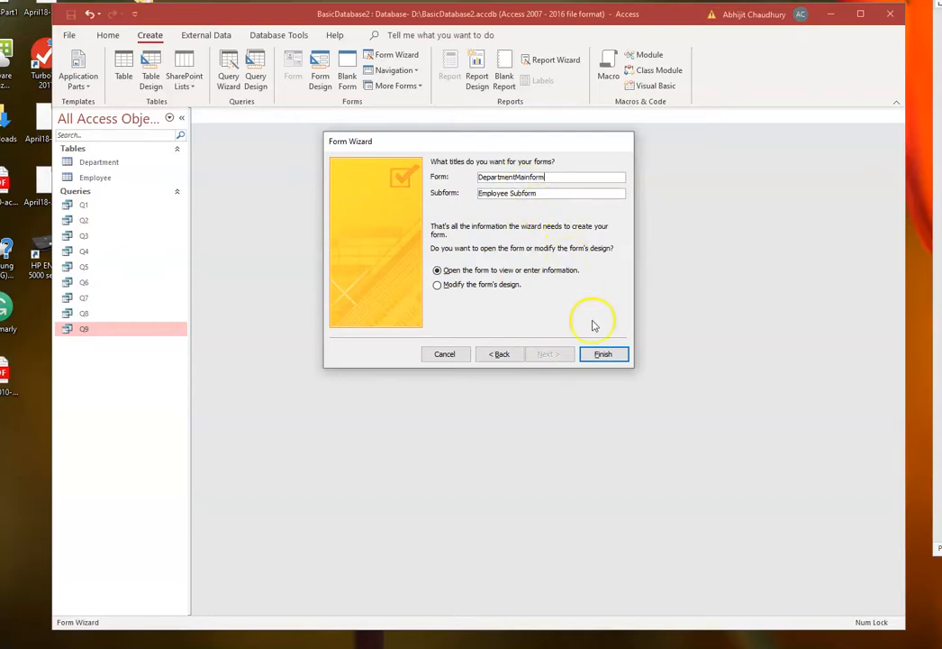
click(599, 354)
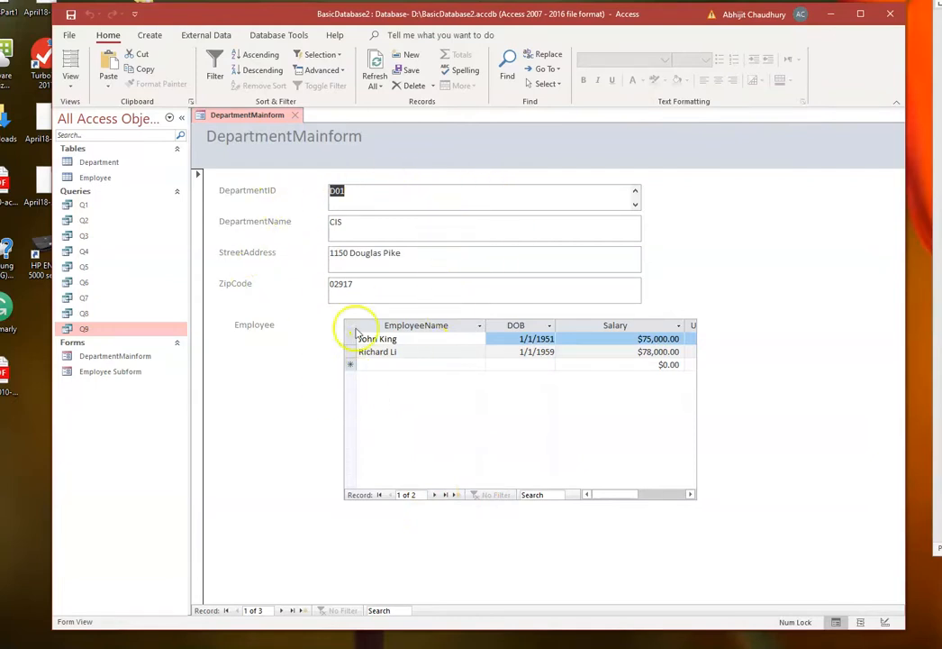
- Browse the employee records in the subform and the department records in the main form
click(433, 494)
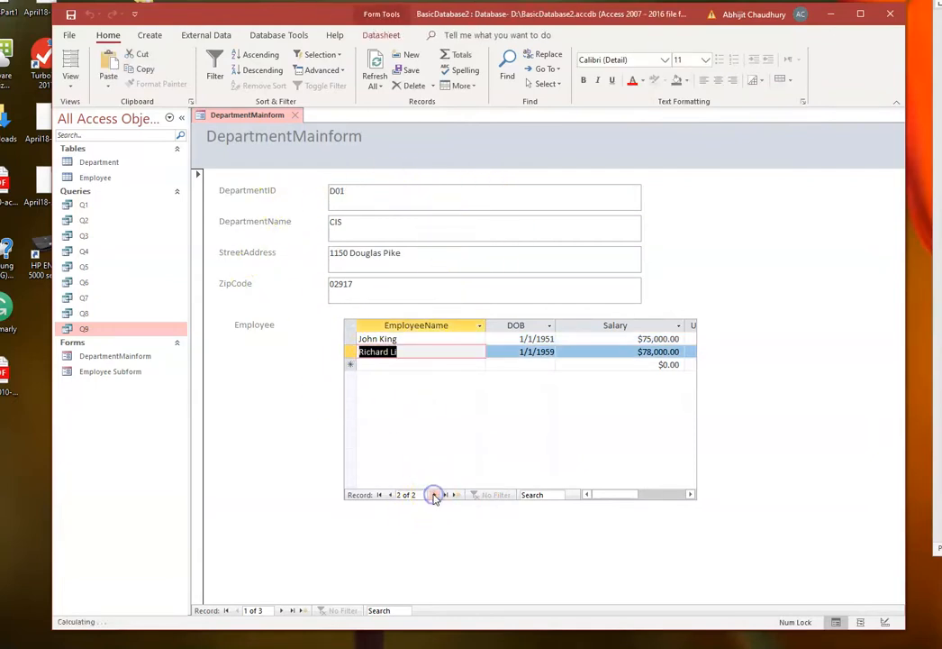
click(390, 495)
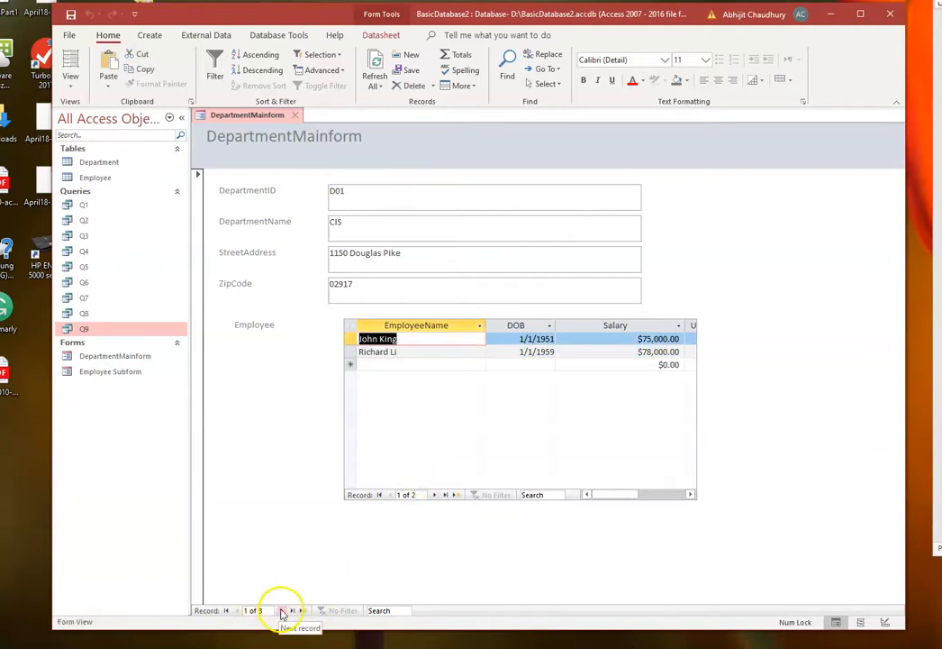
click(282, 612)
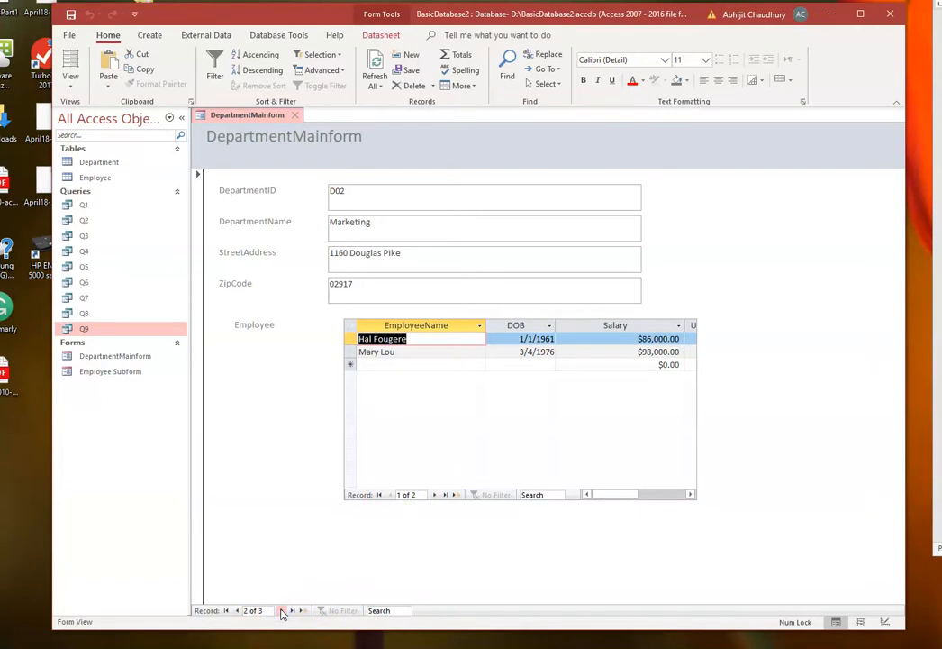
click(281, 612)
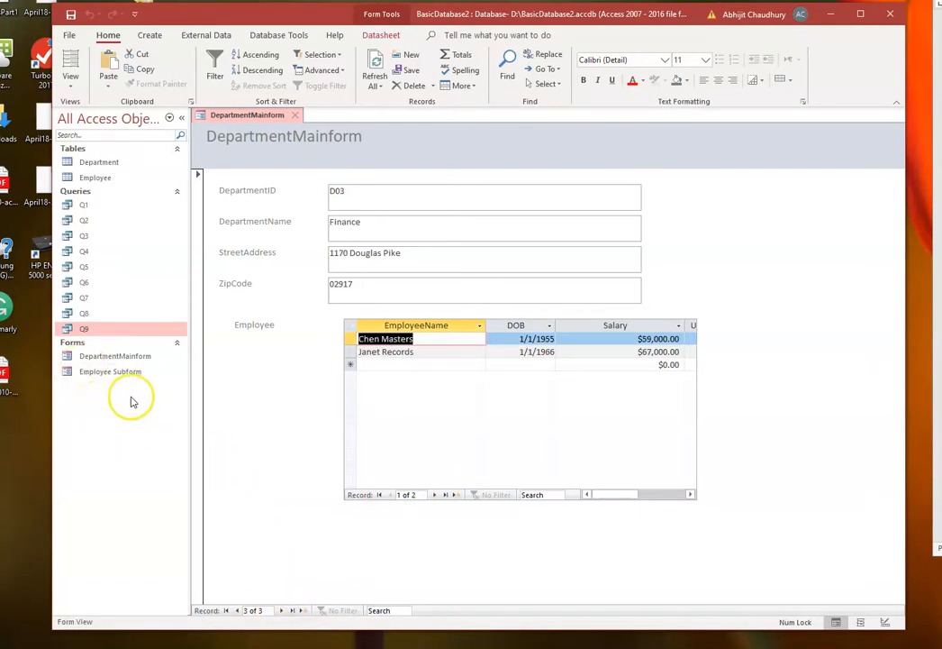
- Save the DepartmentMainform form and close it
right_click(232, 119)
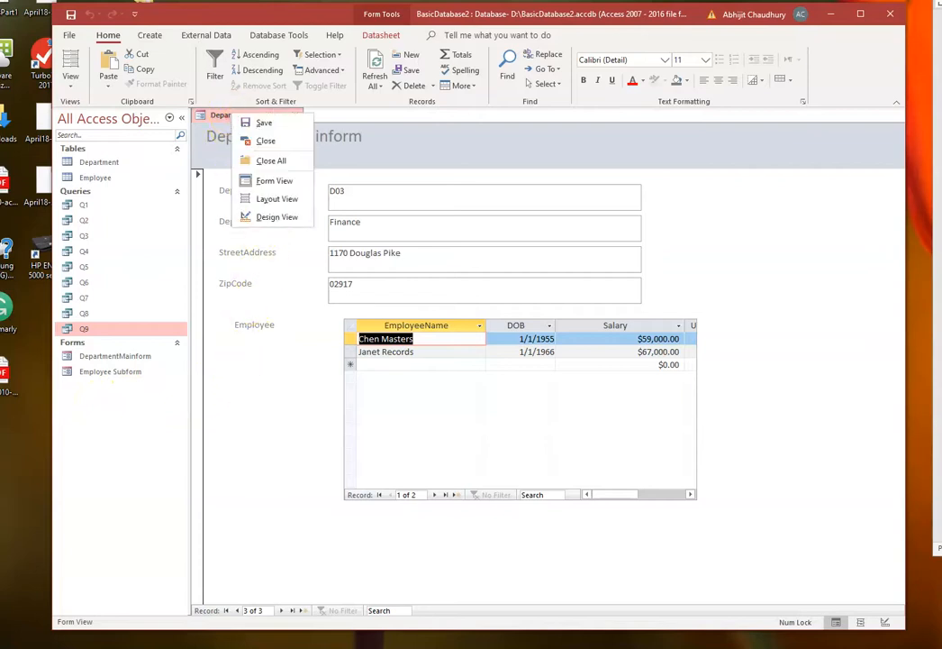
click(252, 123)
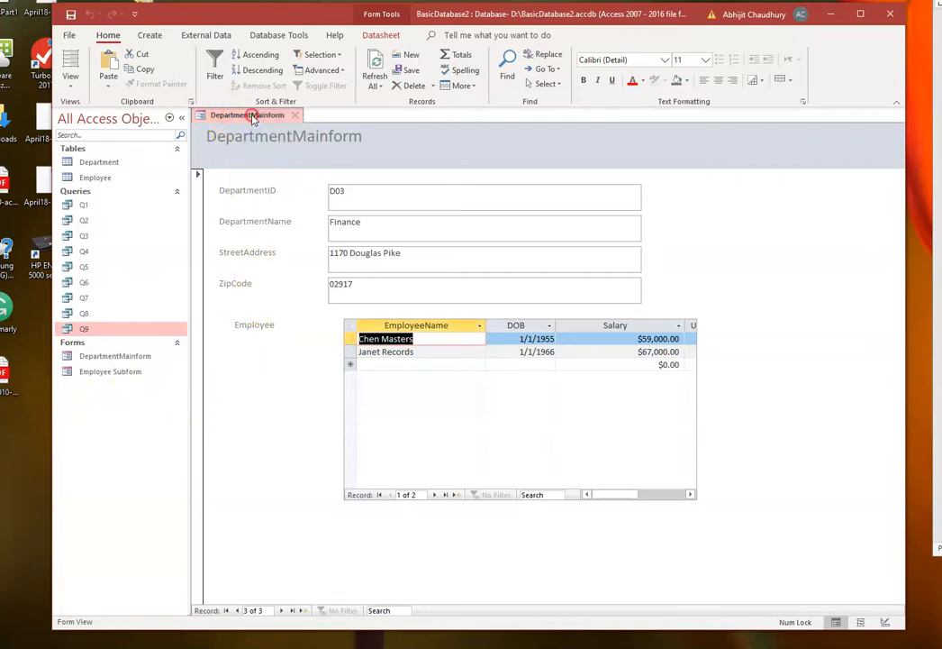
right_click(254, 121)
click(273, 145)
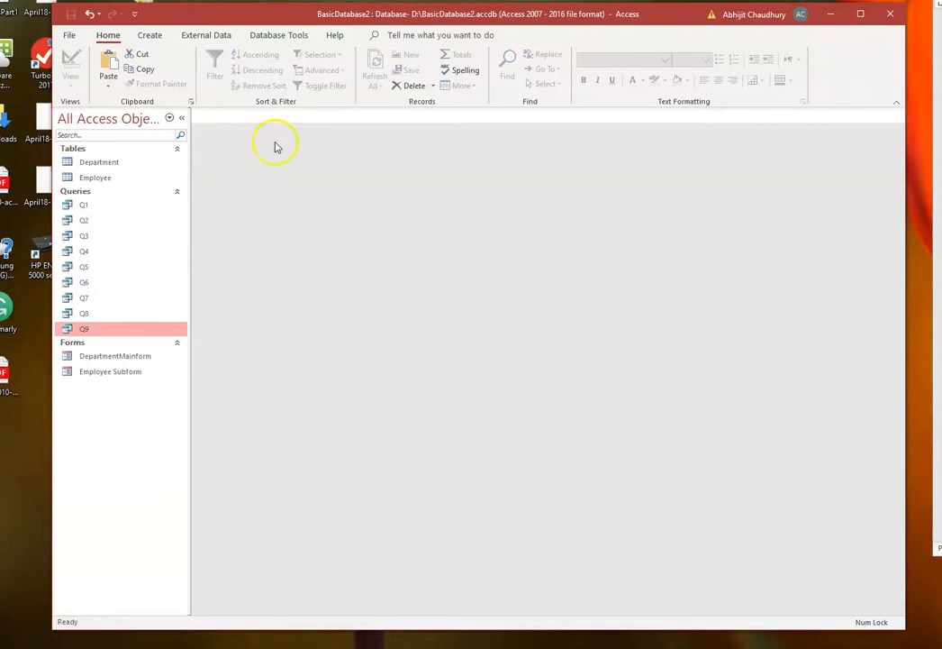
- Start the Report Wizard, choose the Department table as source and add all its fields to the report
click(151, 36)
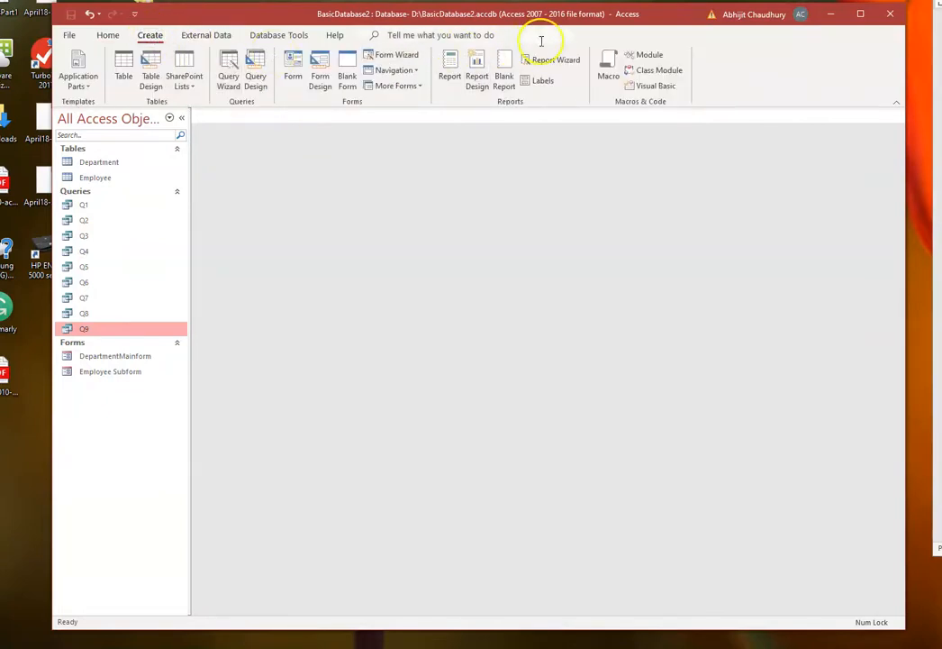
click(562, 61)
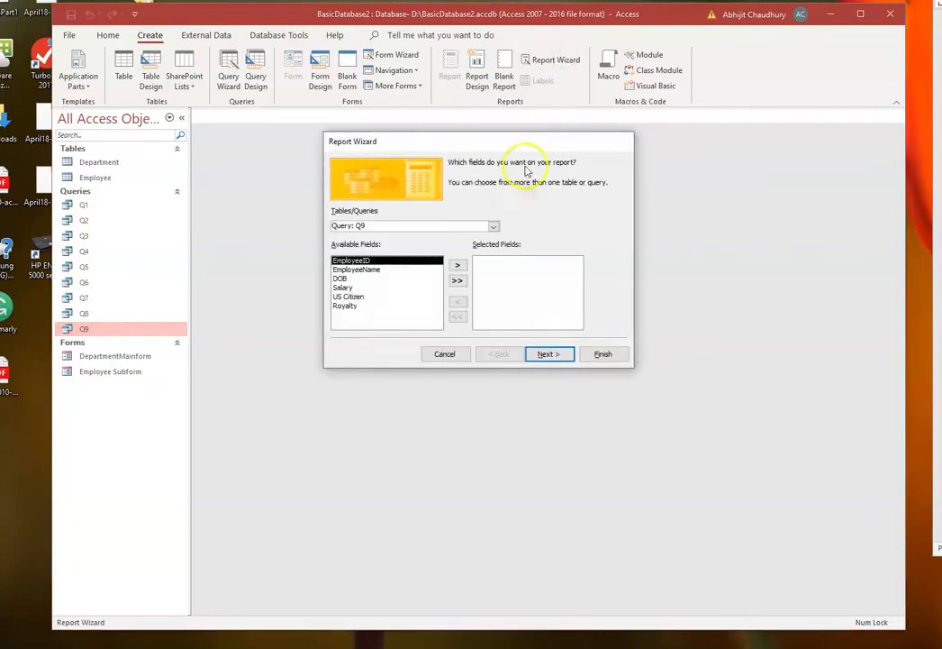
click(493, 227)
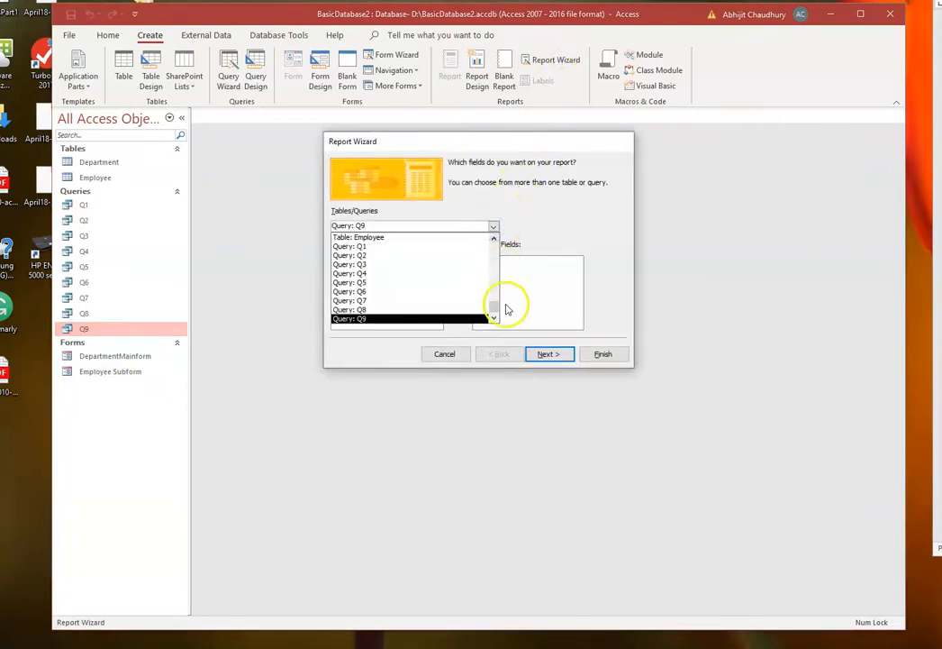
drag(496, 305, 488, 244)
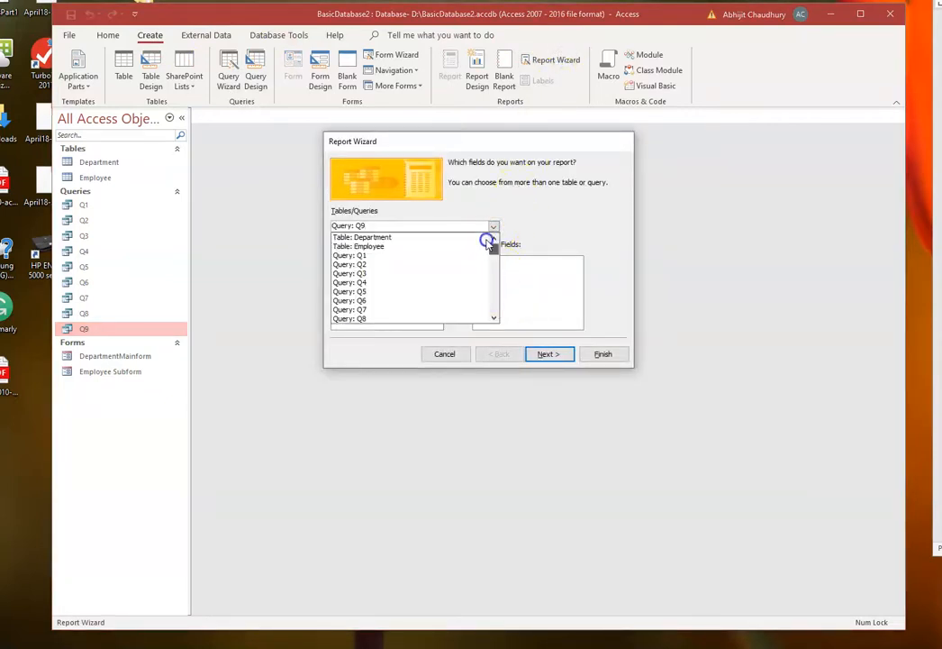
click(387, 237)
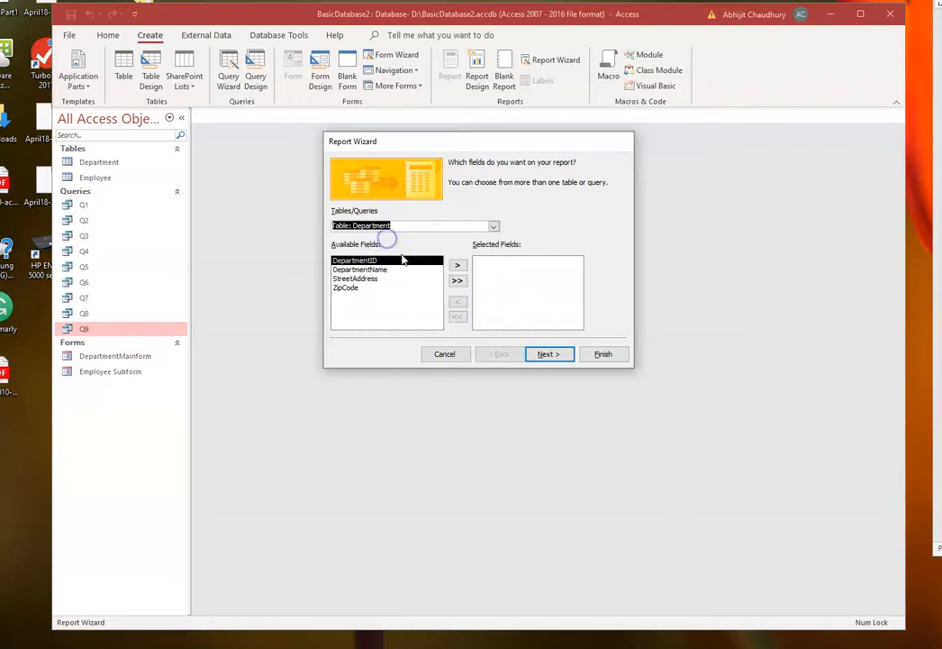
click(457, 280)
- Keep the default grouping, sorting and layout, title the report DepartmentReport and finish it in preview
click(549, 355)
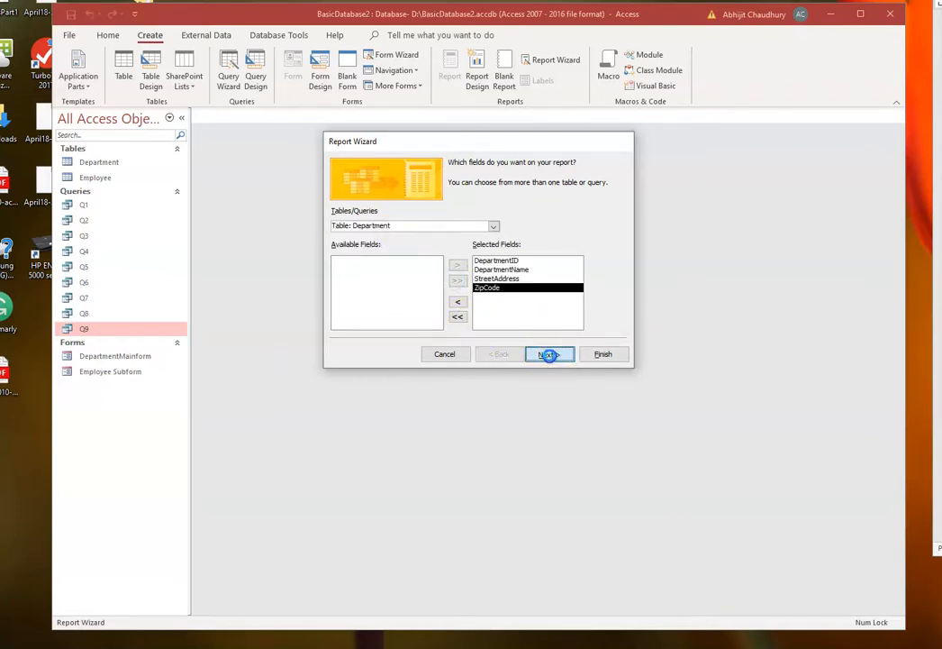
click(548, 355)
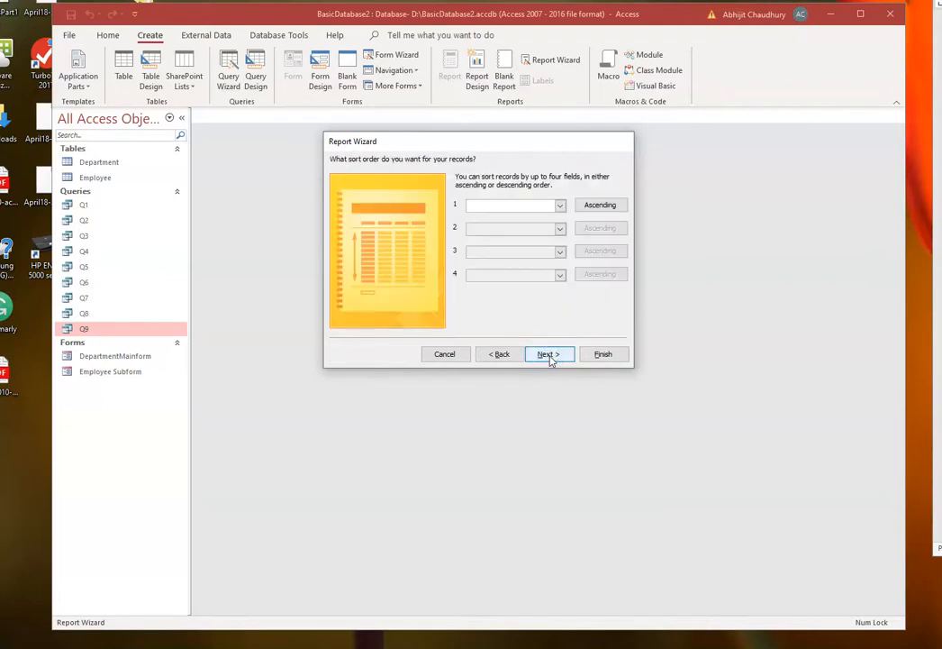
click(549, 355)
click(548, 355)
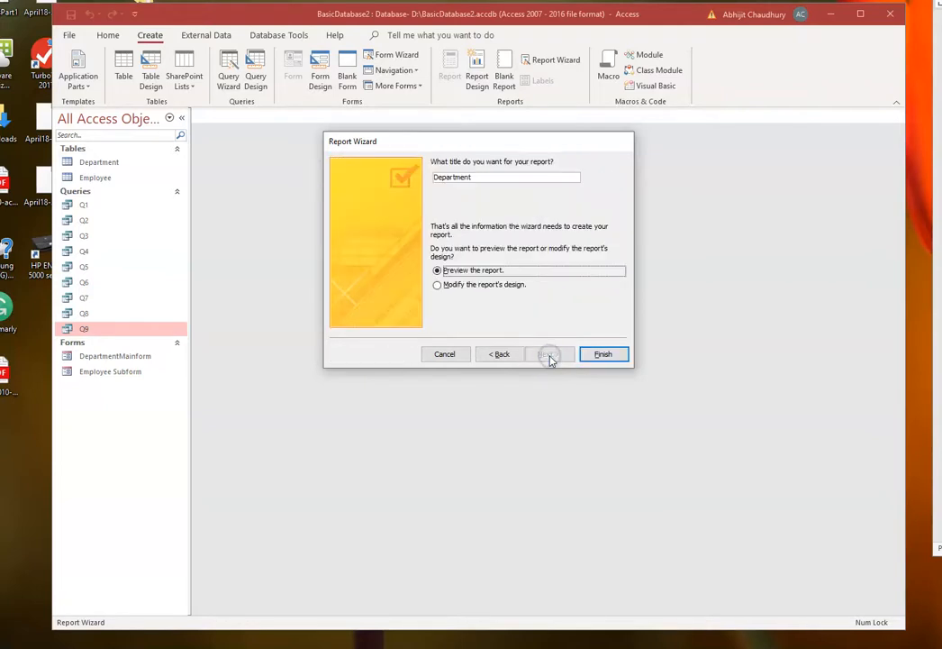
click(475, 177)
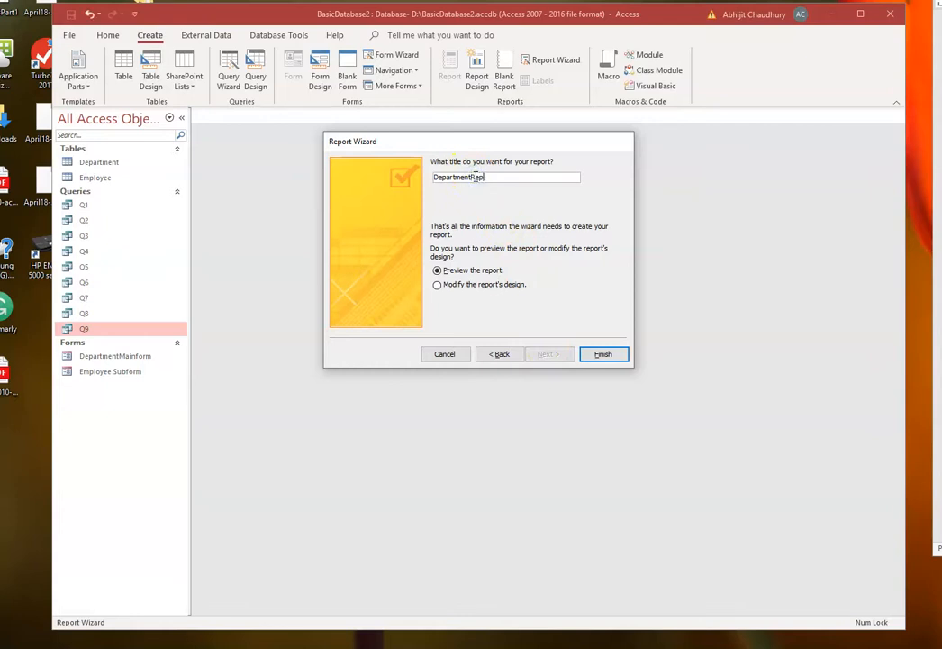
text(Report)
click(600, 353)
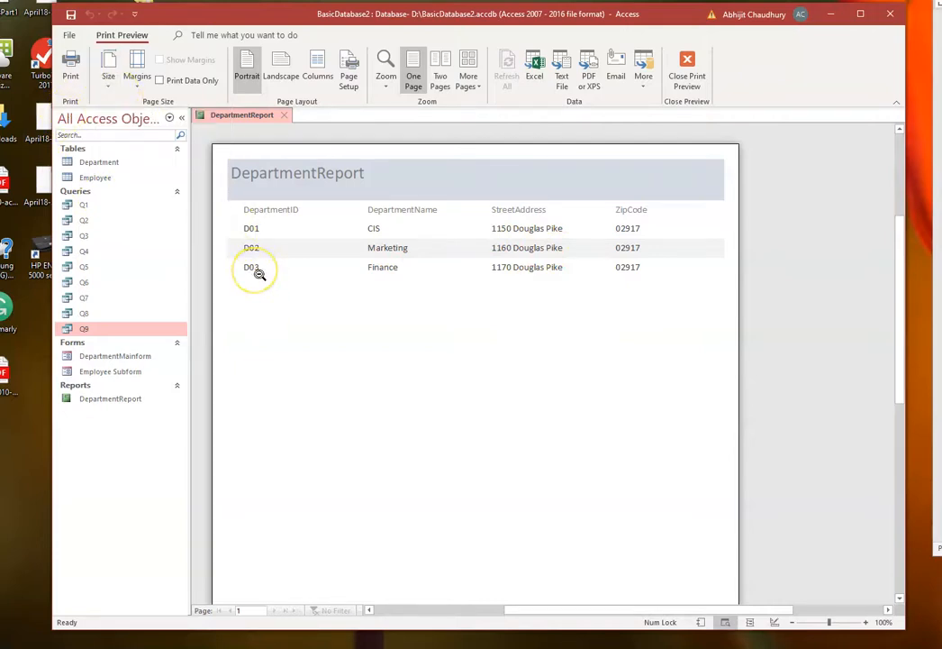
- Save the DepartmentReport report and close it
right_click(247, 116)
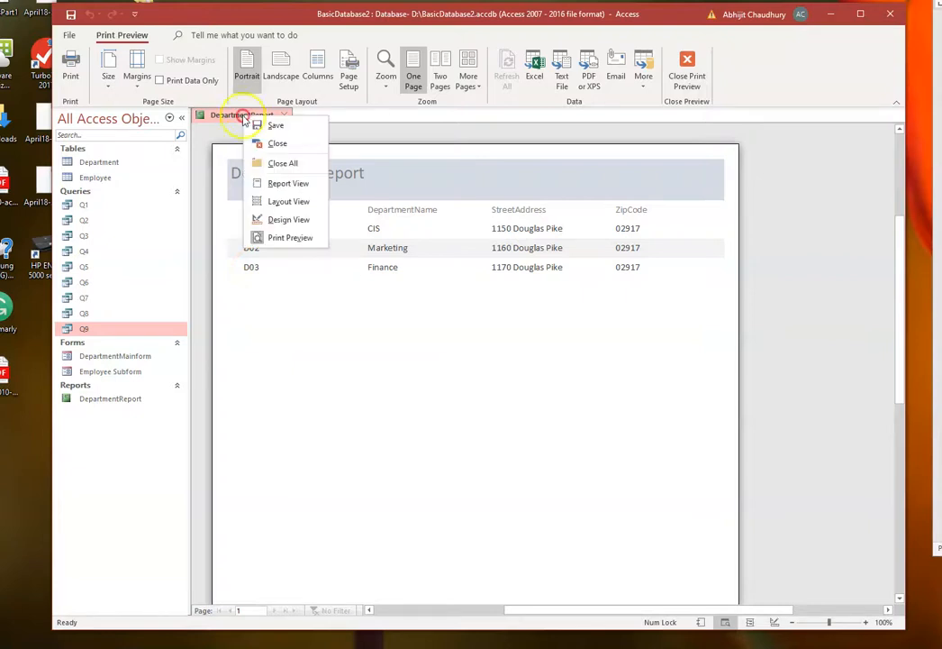
click(275, 126)
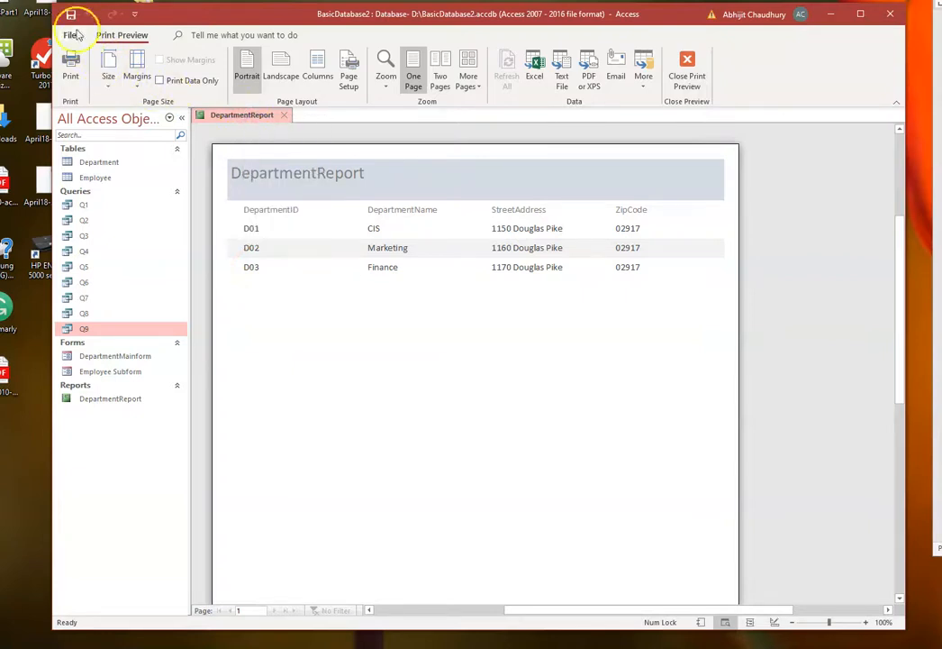
click(284, 116)
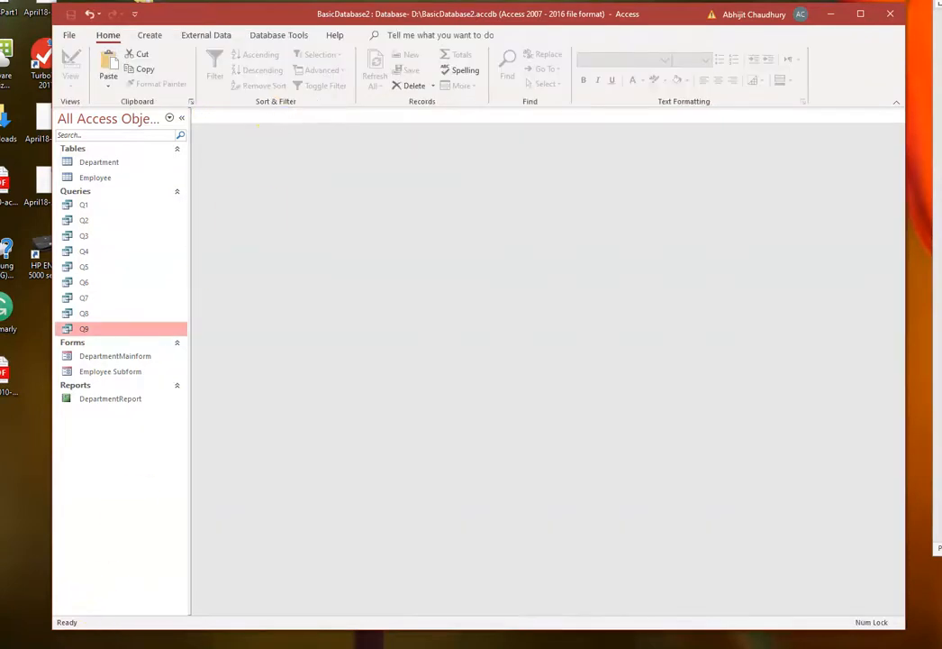